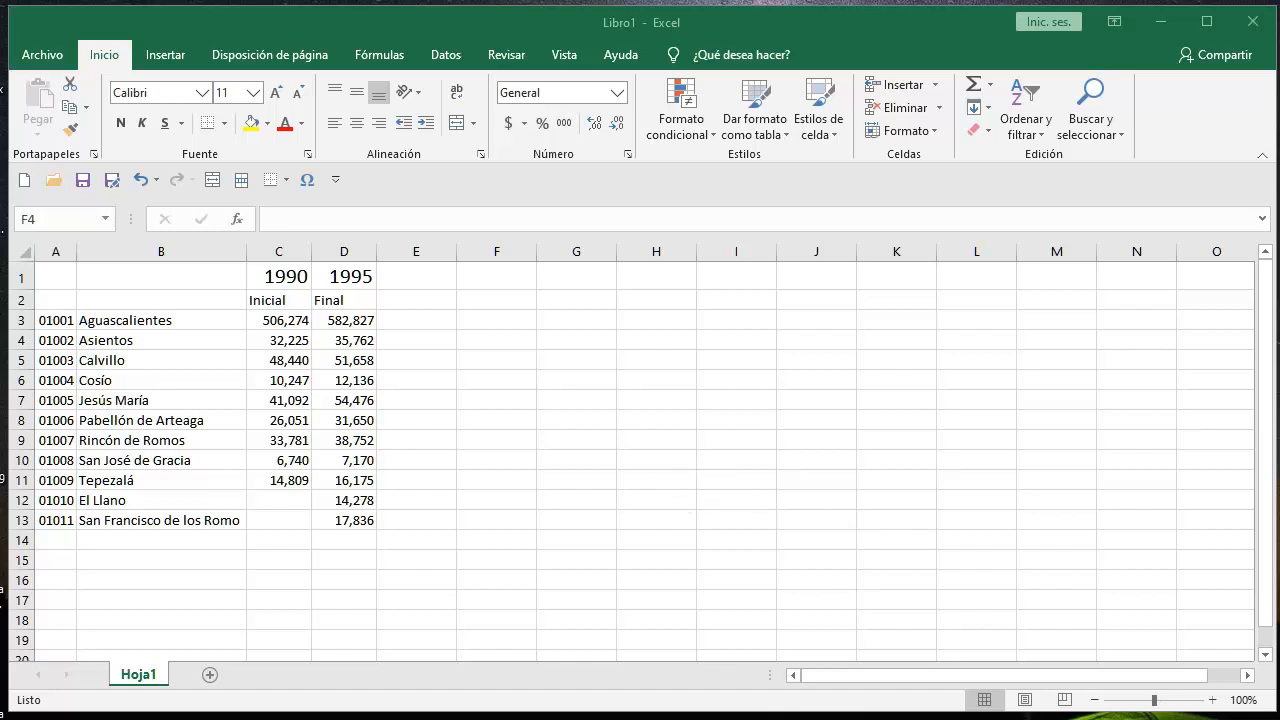
# Step: Consult the growth formula noted in Notepad and enter =D3*100/C3-100 in cell E3 for Aguascalientes
pyautogui.click(640, 718)
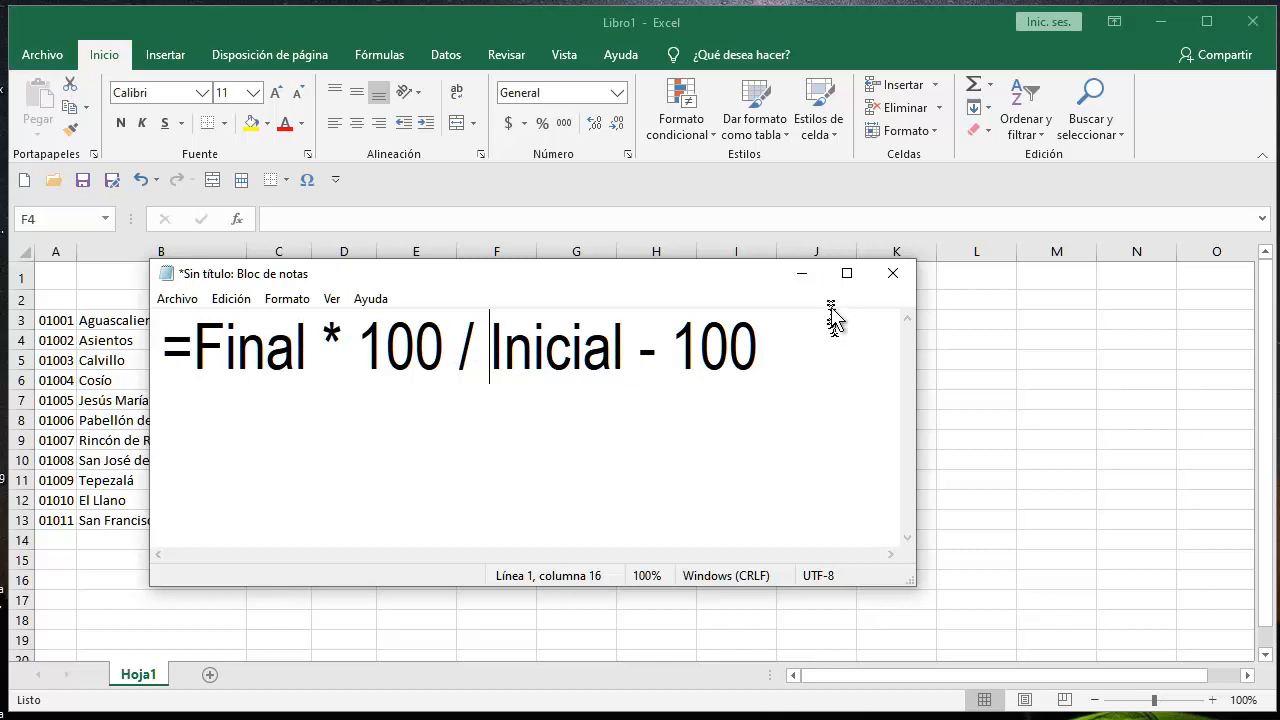
pyautogui.click(801, 273)
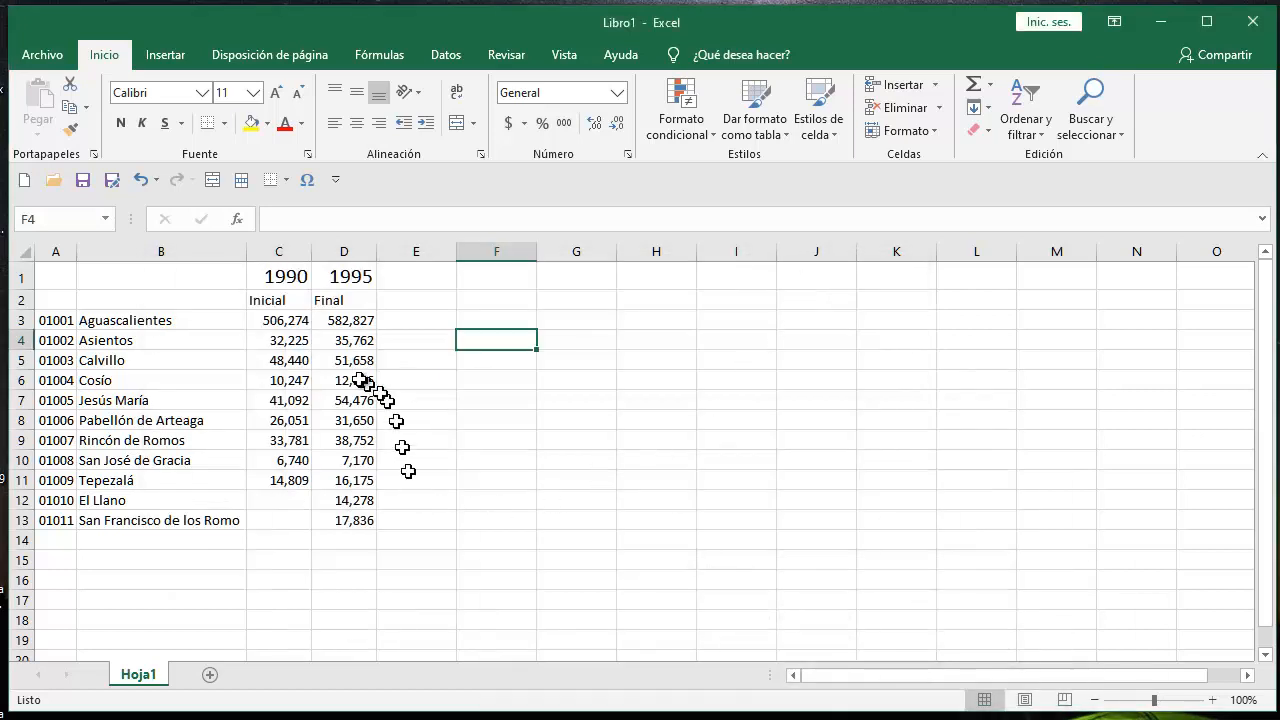
pyautogui.click(415, 322)
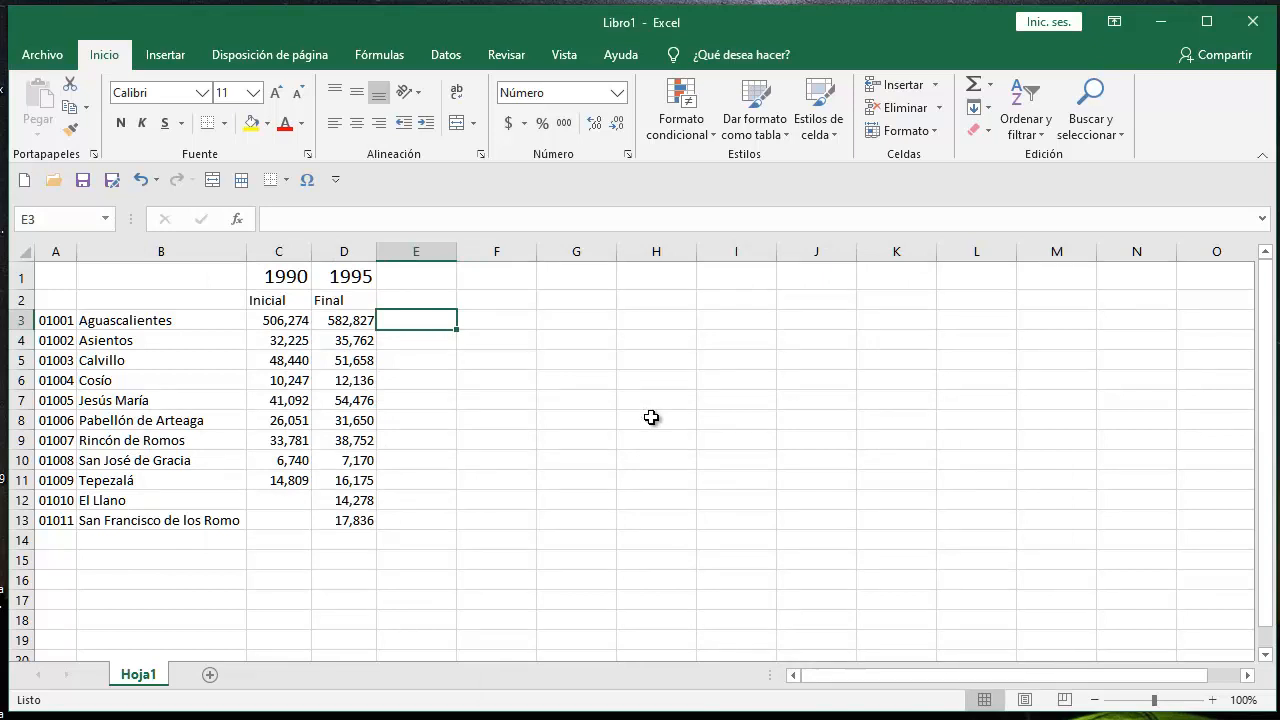
pyautogui.write('=')
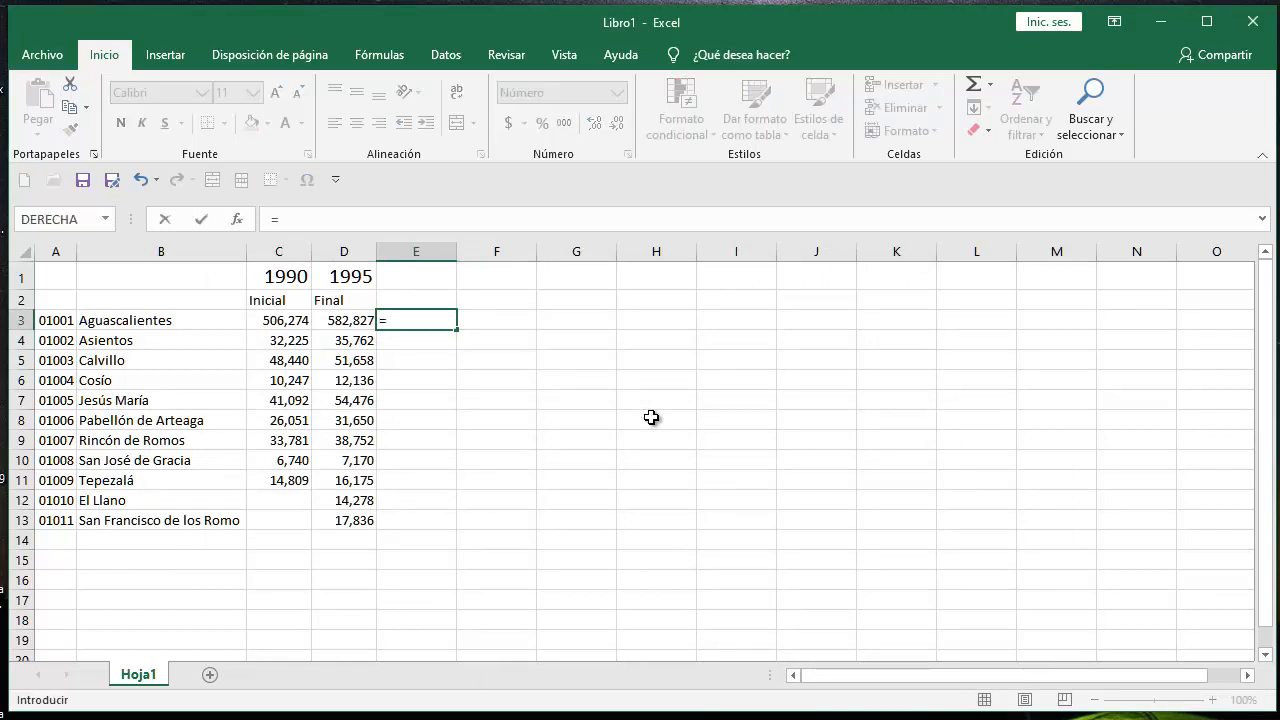
pyautogui.click(352, 322)
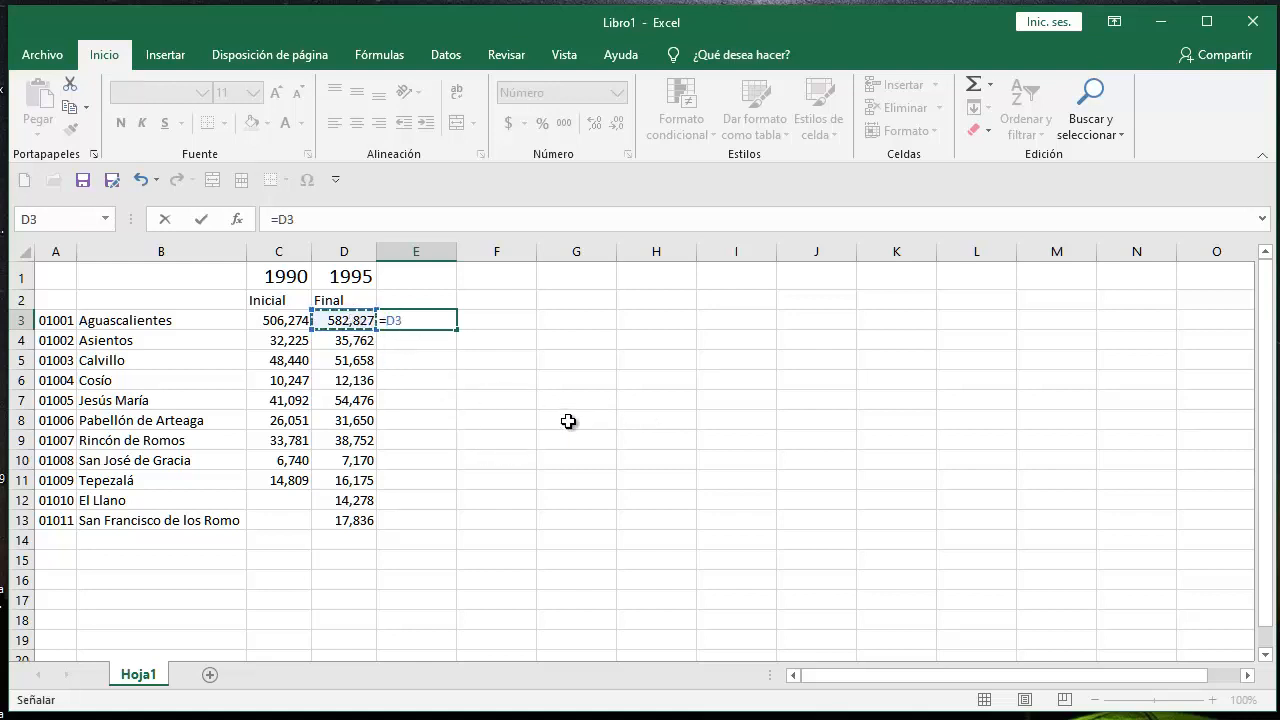
pyautogui.write('*100/')
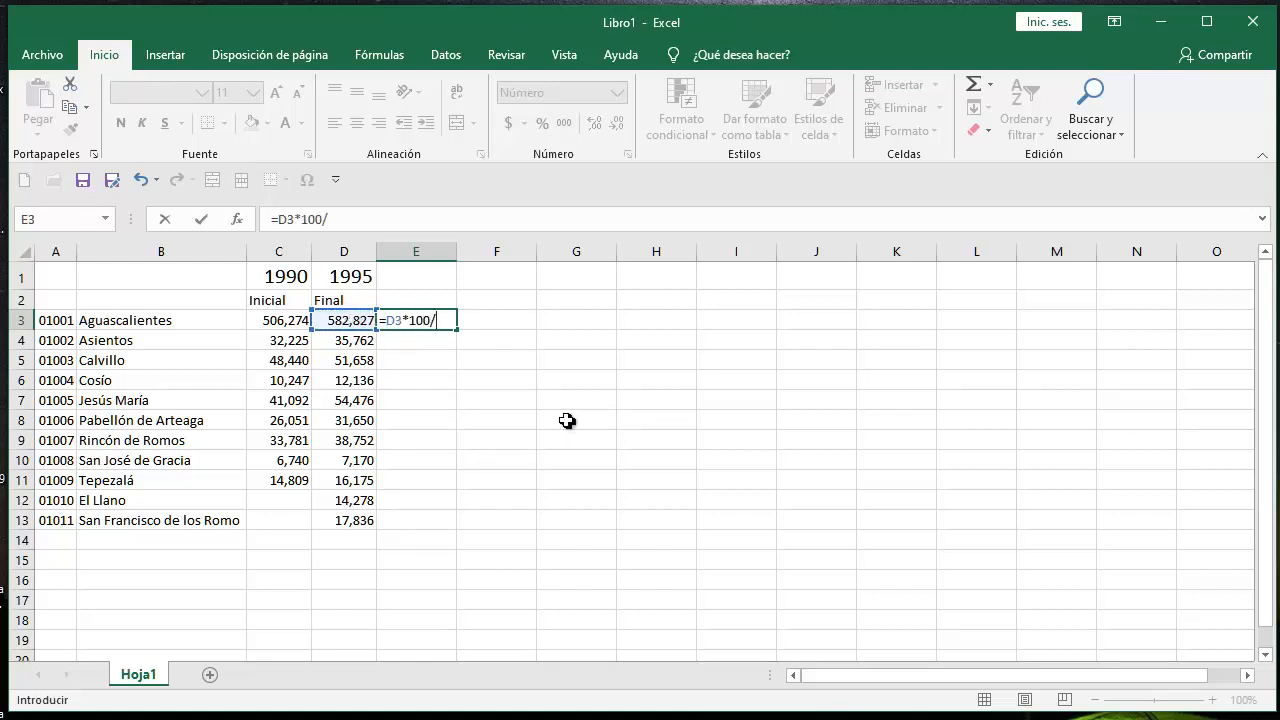
pyautogui.click(286, 321)
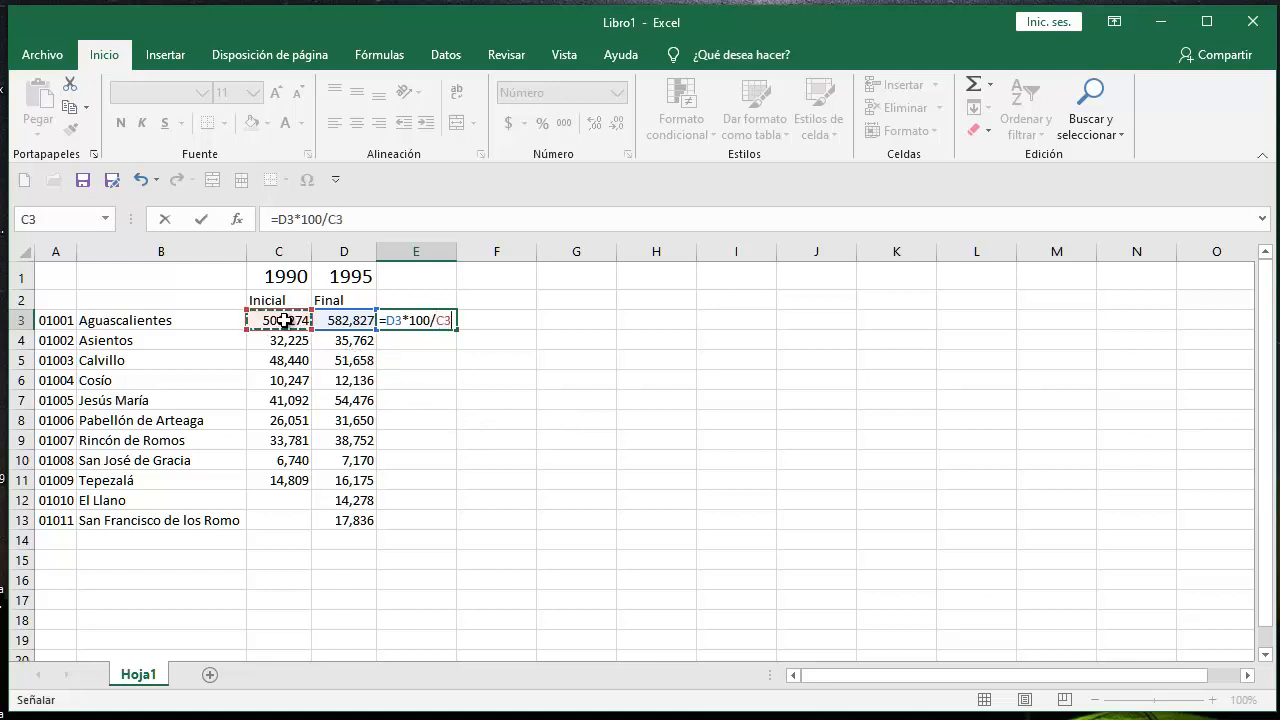
pyautogui.write('-100')
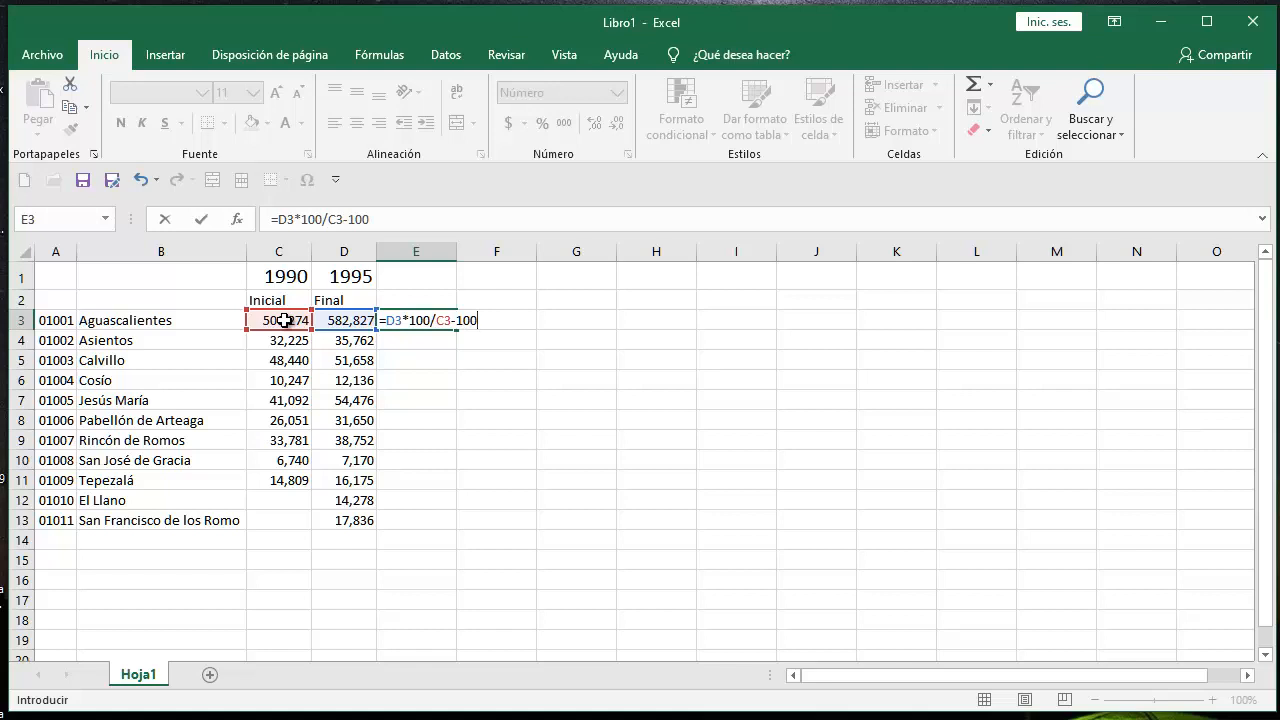
pyautogui.press('Return')
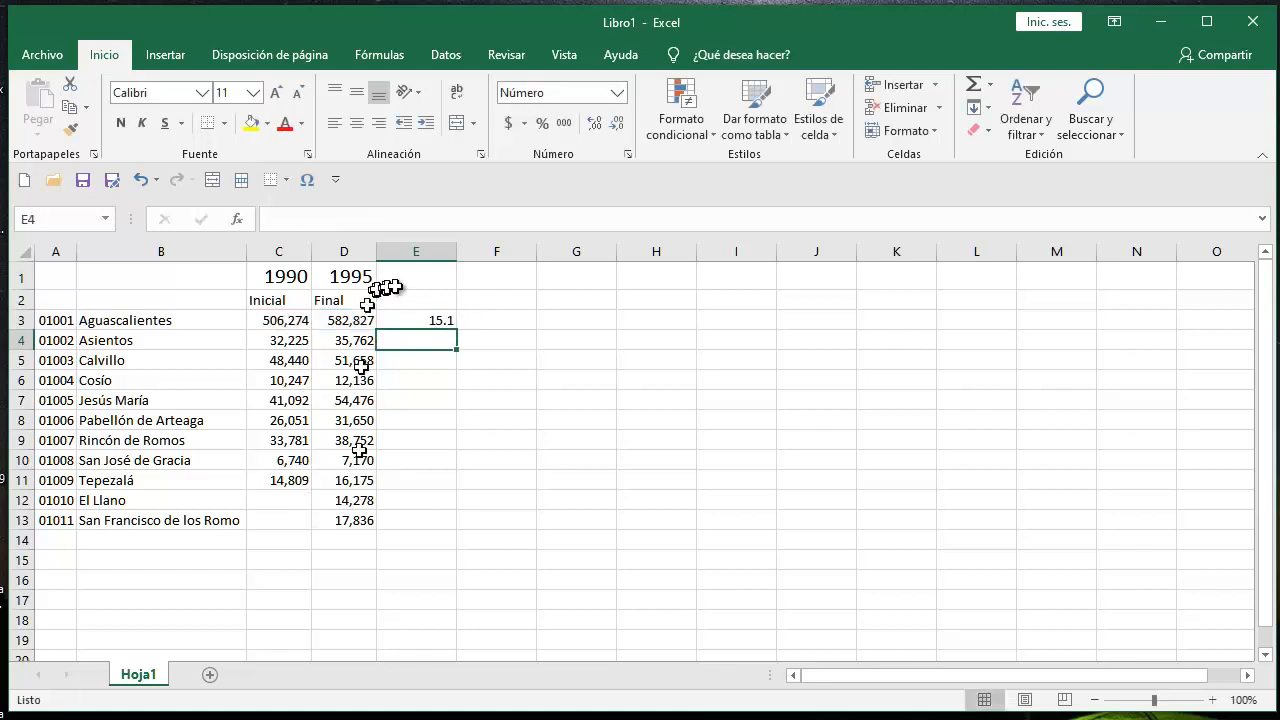
# Step: Fill the growth formula from E3 down to E13 and check El Llano's formula and its initial value cell
pyautogui.click(420, 321)
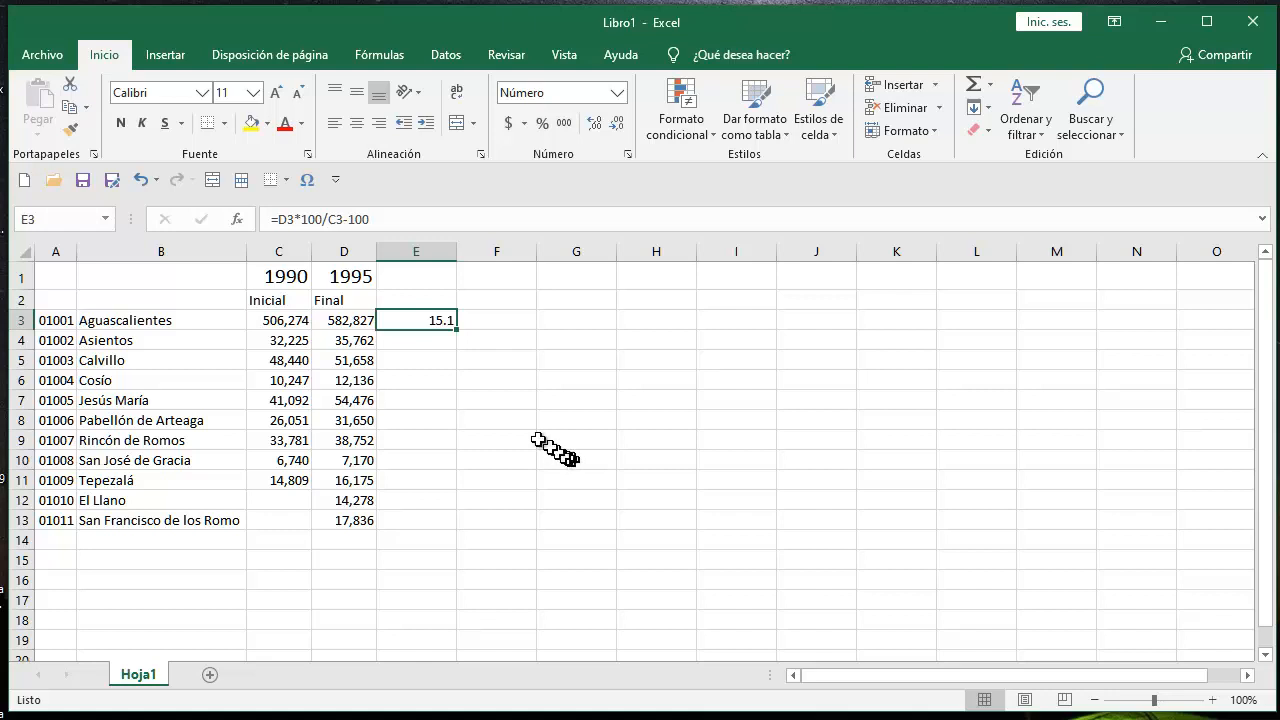
pyautogui.moveTo(456, 334); pyautogui.dragTo(460, 529)
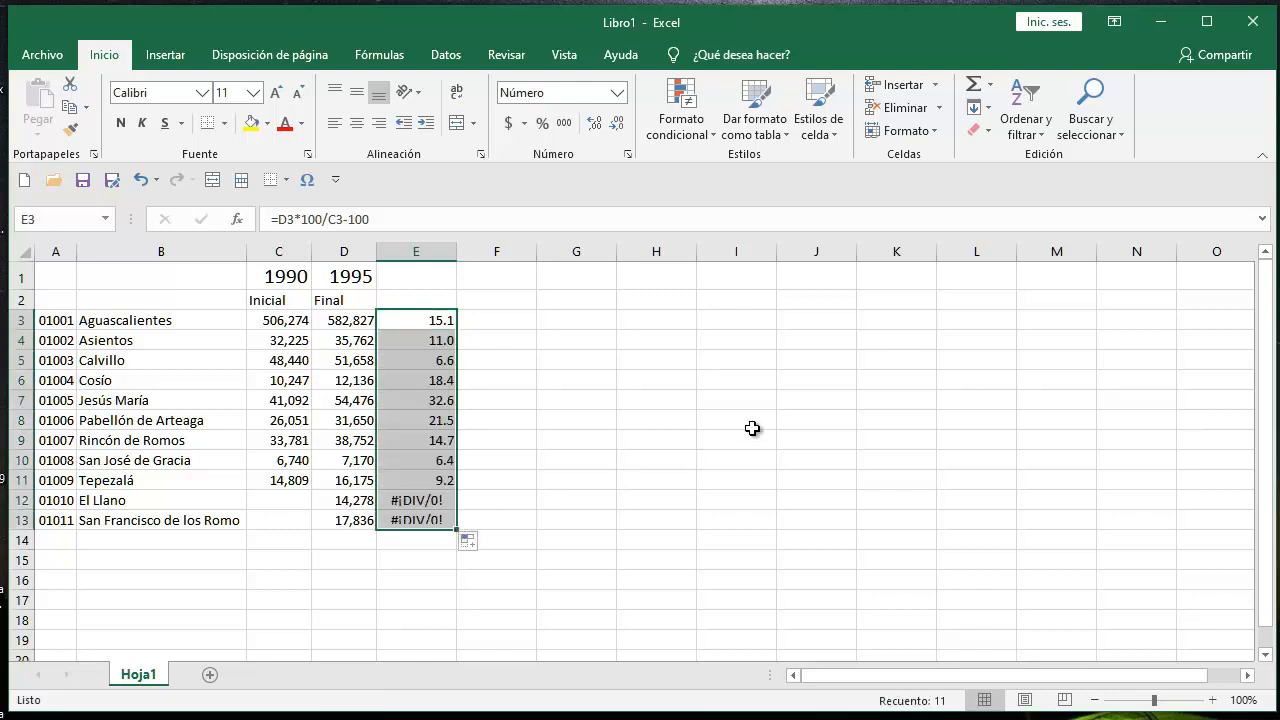
pyautogui.click(430, 505)
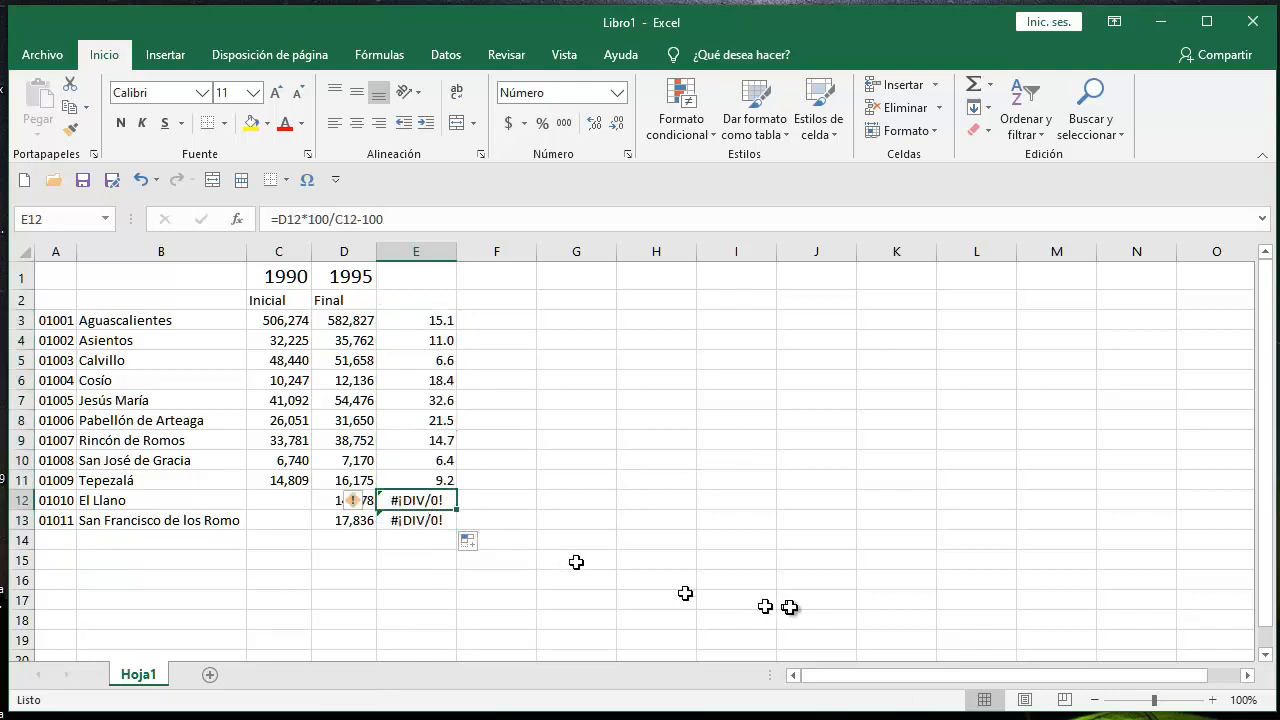
pyautogui.click(293, 500)
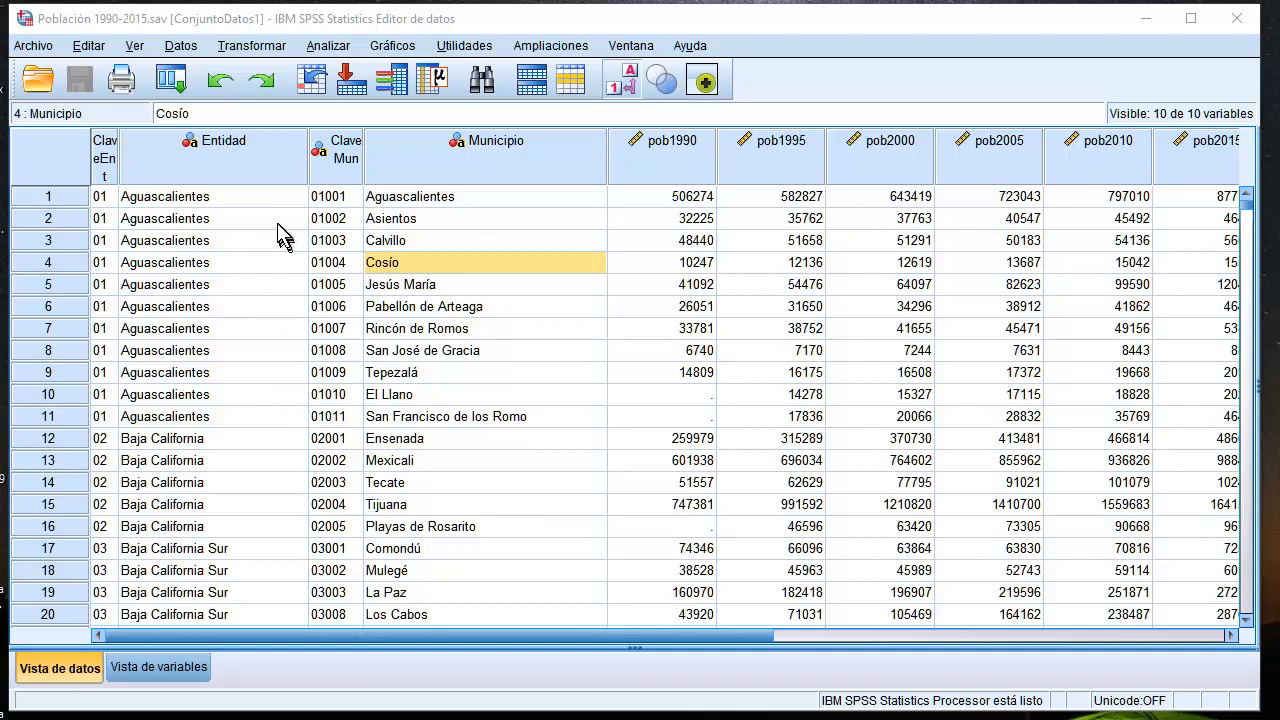
# Step: In SPSS Statistics, start computing a variable and name the target variable NETO9095
pyautogui.click(257, 49)
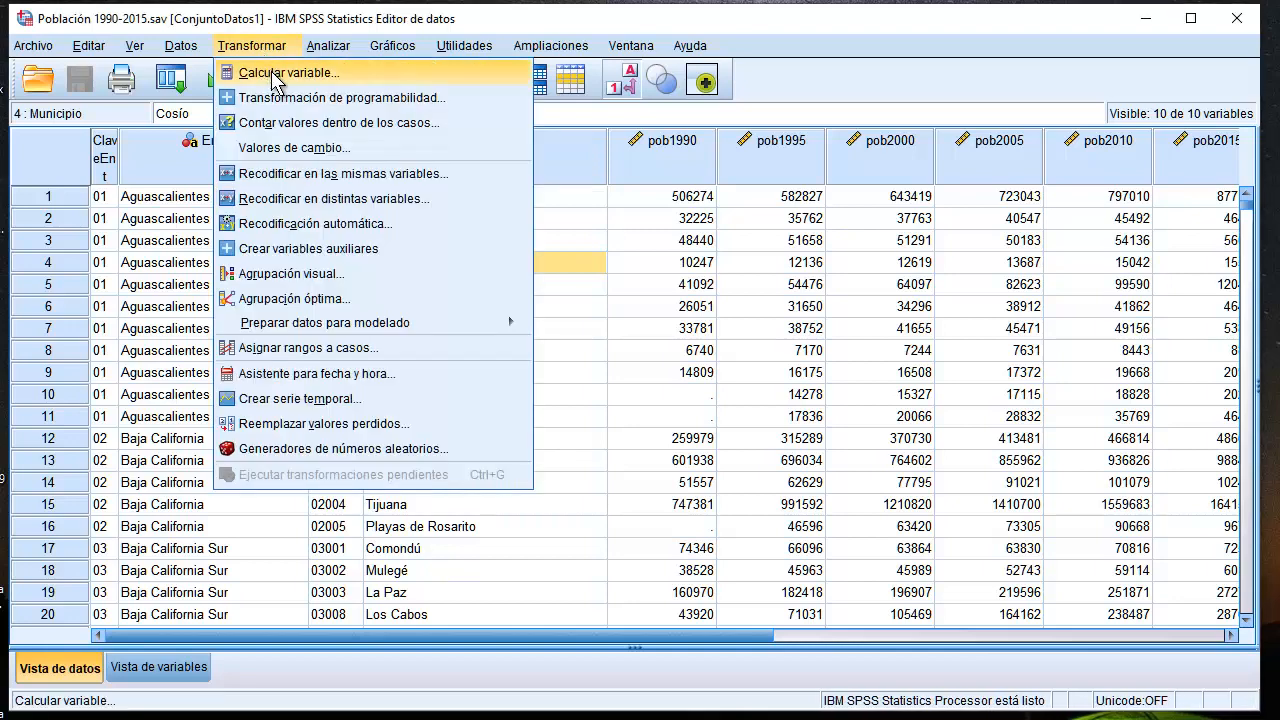
pyautogui.click(275, 80)
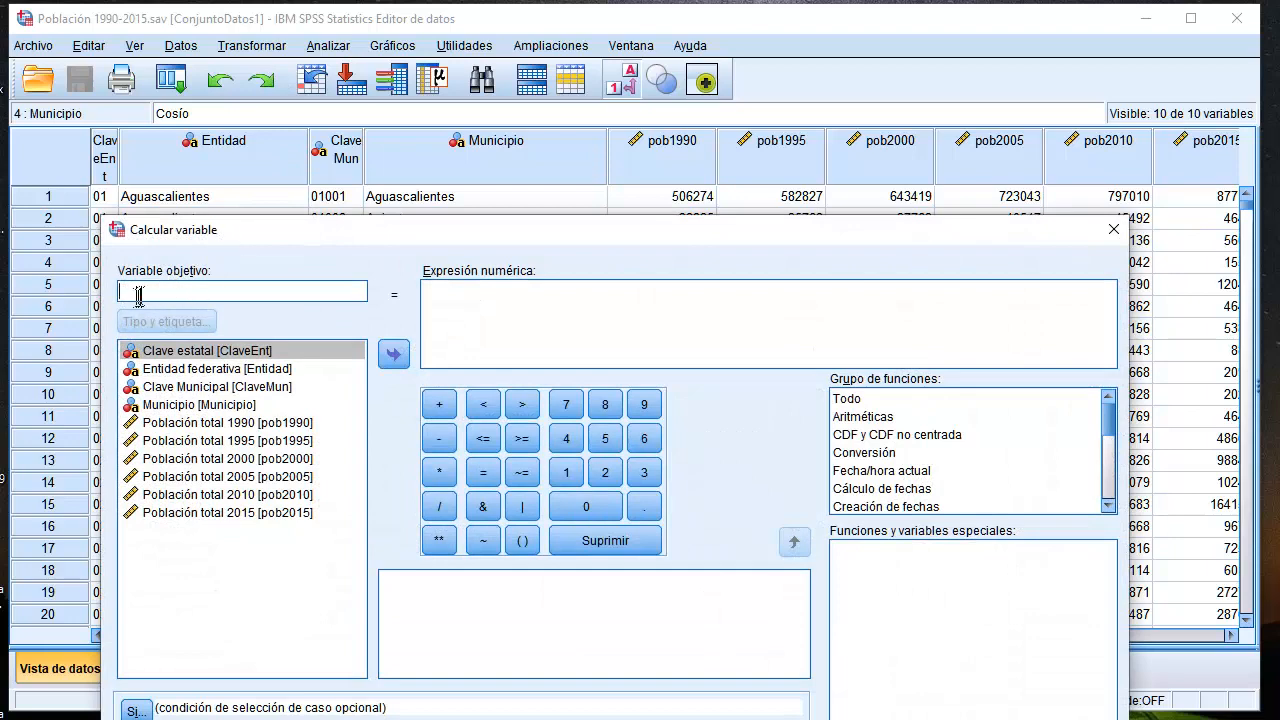
pyautogui.moveTo(457, 229); pyautogui.dragTo(491, 116)
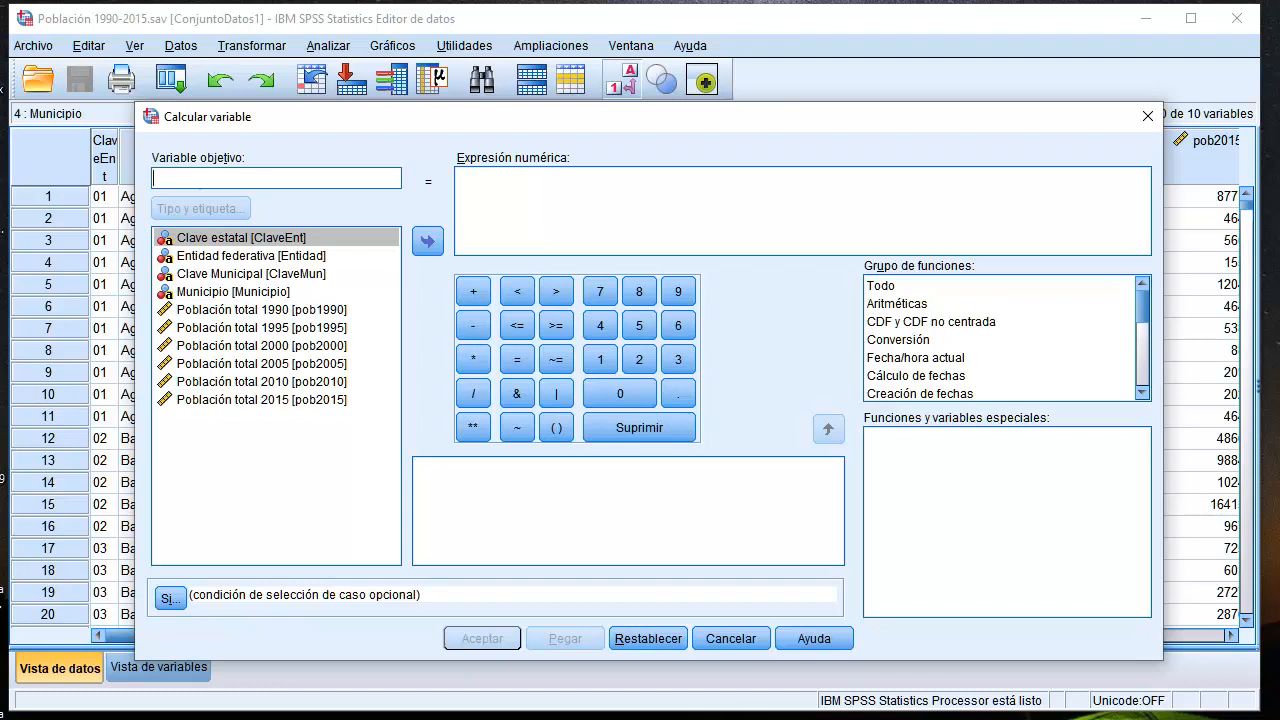
pyautogui.write('NETO')
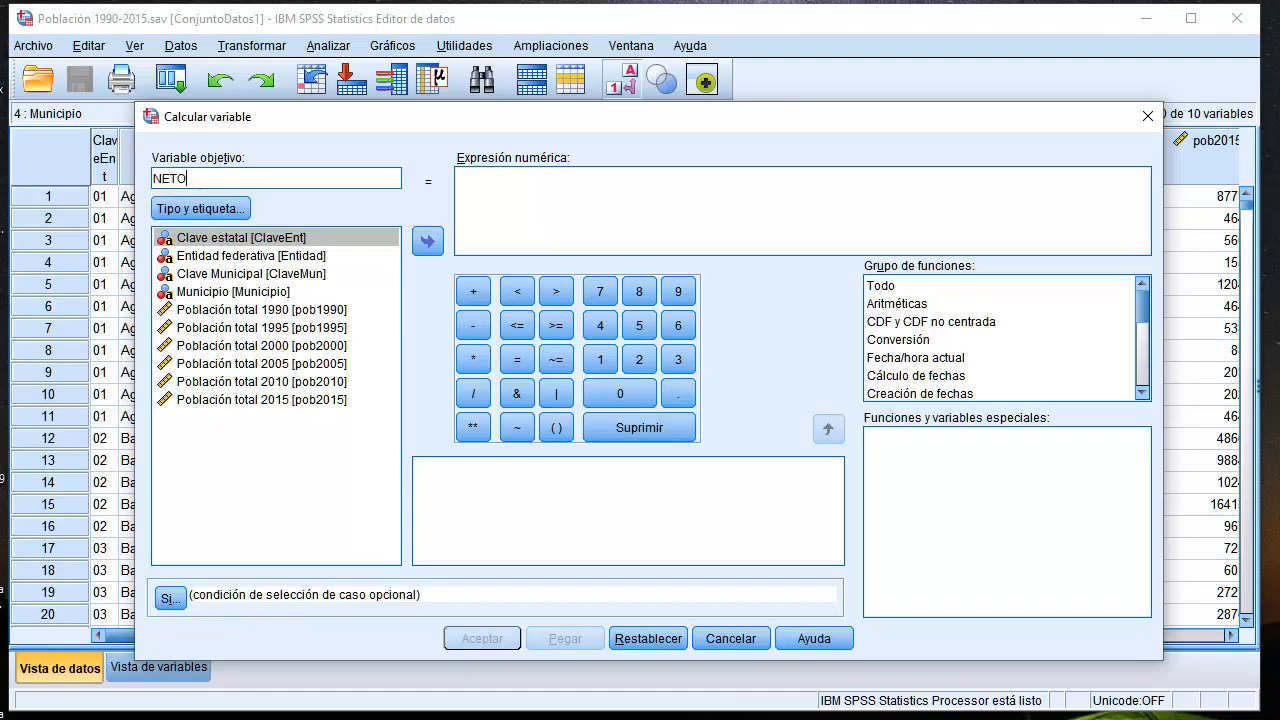
pyautogui.write('9095')
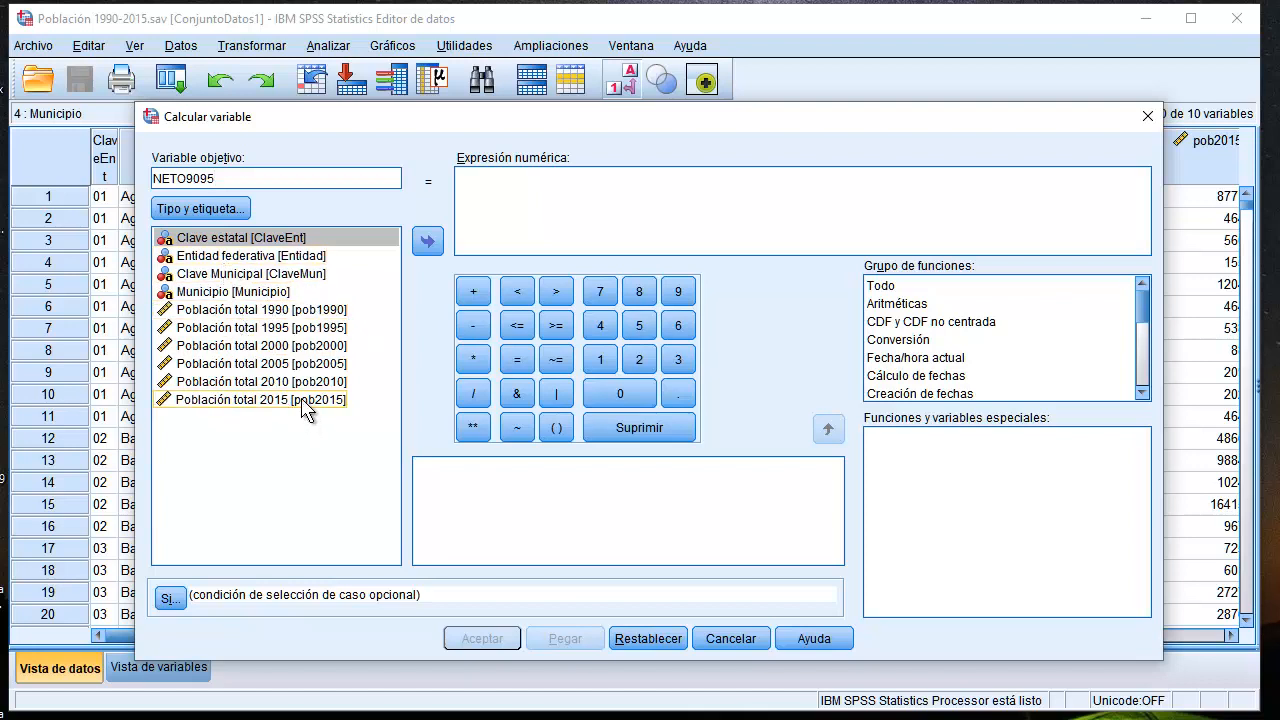
# Step: Build the numeric expression pob1995 * 100 / pob1990 - 100 and run the computation
pyautogui.doubleClick(276, 335)
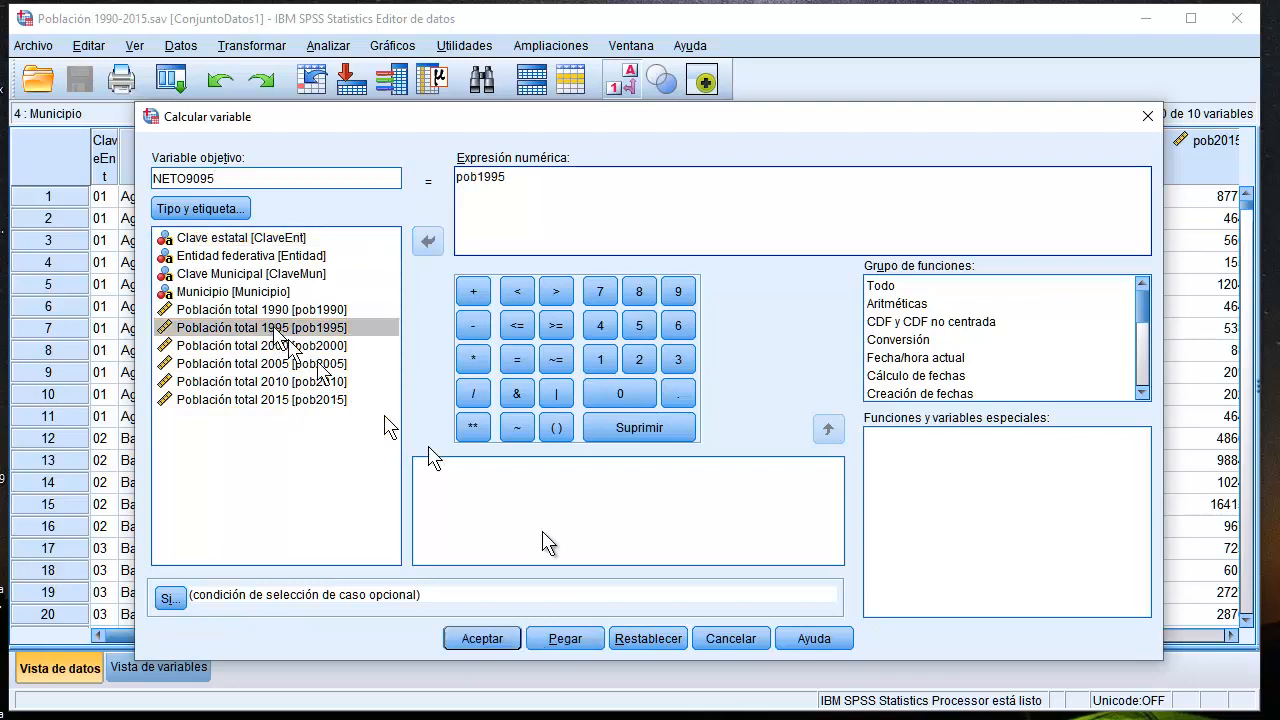
pyautogui.click(478, 361)
pyautogui.click(604, 365)
pyautogui.click(610, 392)
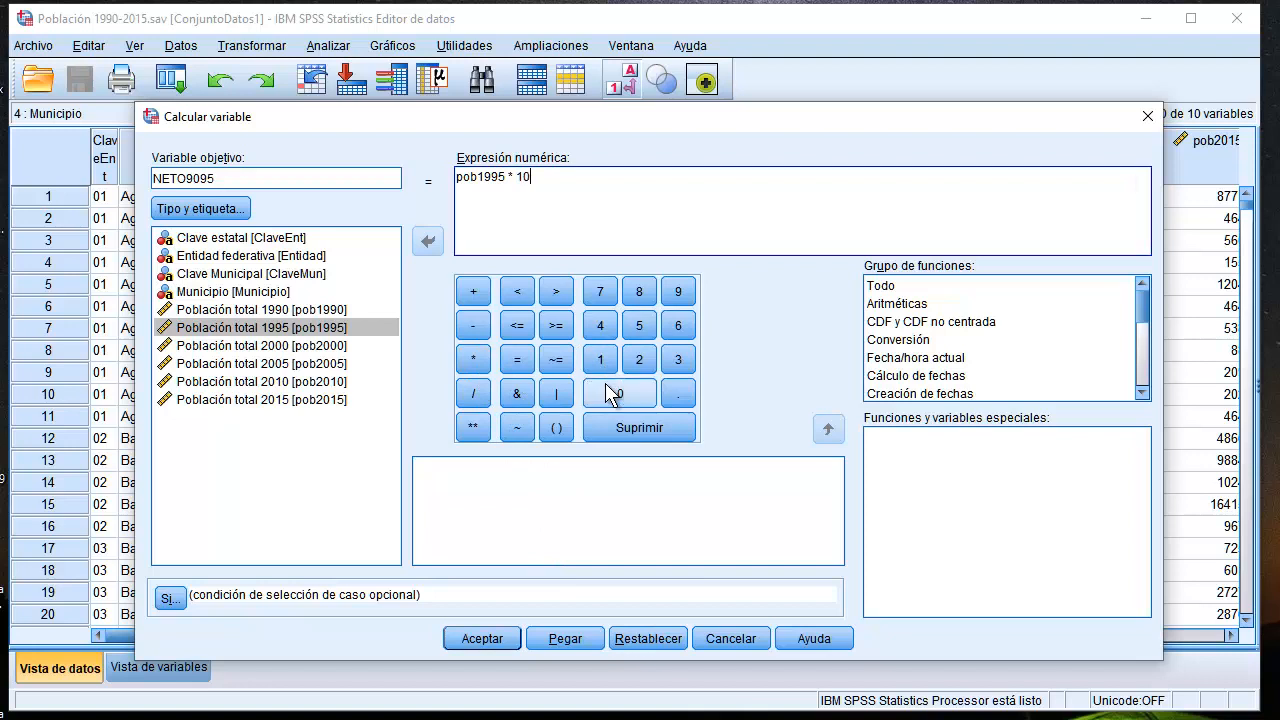
pyautogui.click(612, 393)
pyautogui.click(474, 395)
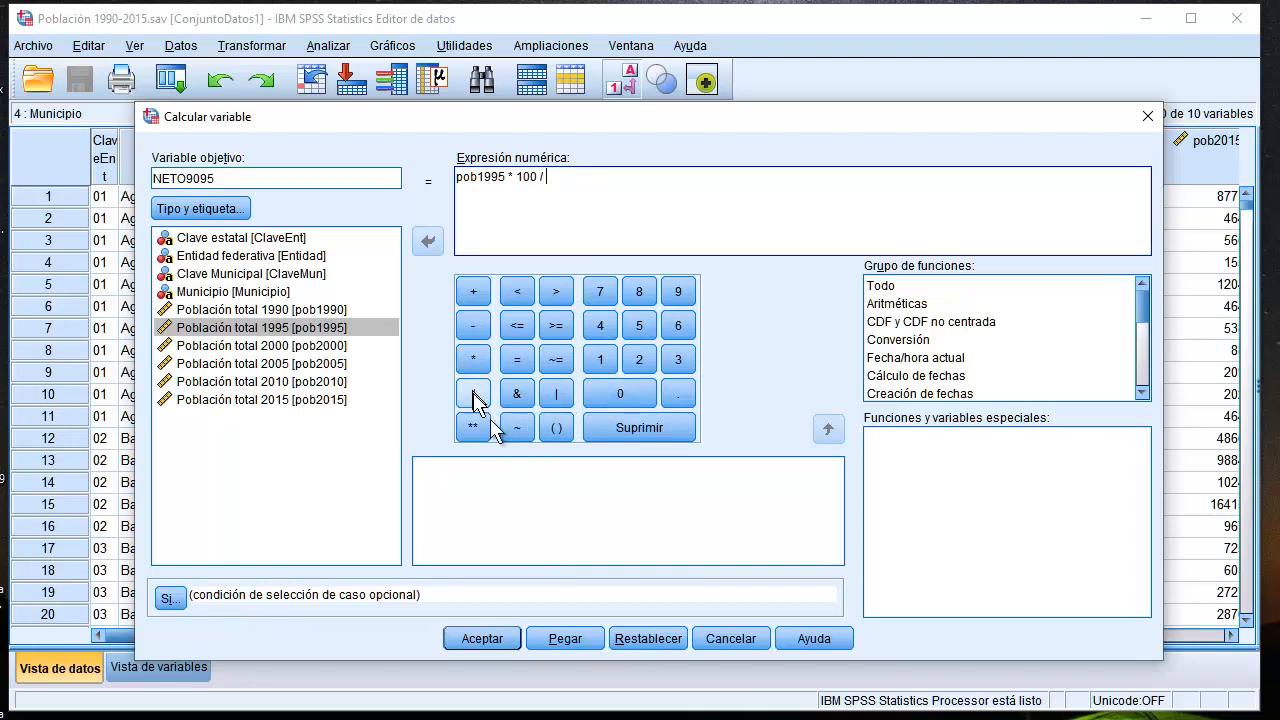
pyautogui.doubleClick(295, 312)
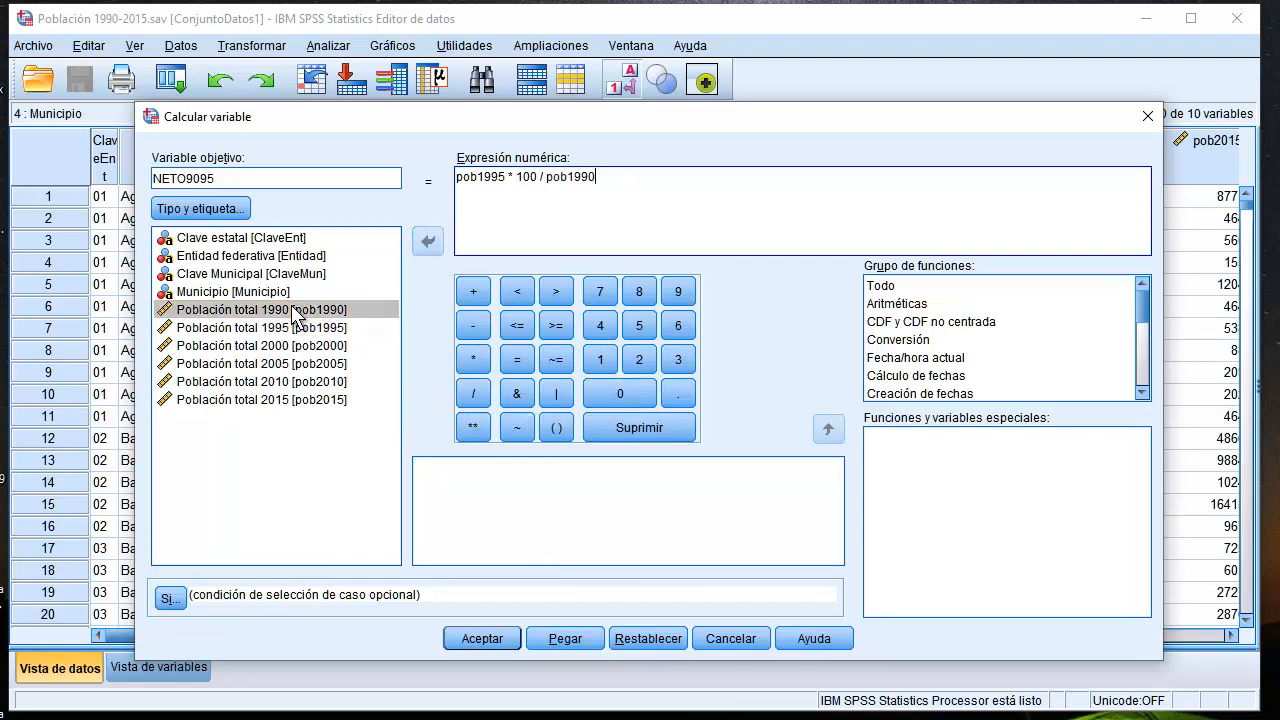
pyautogui.write('-100')
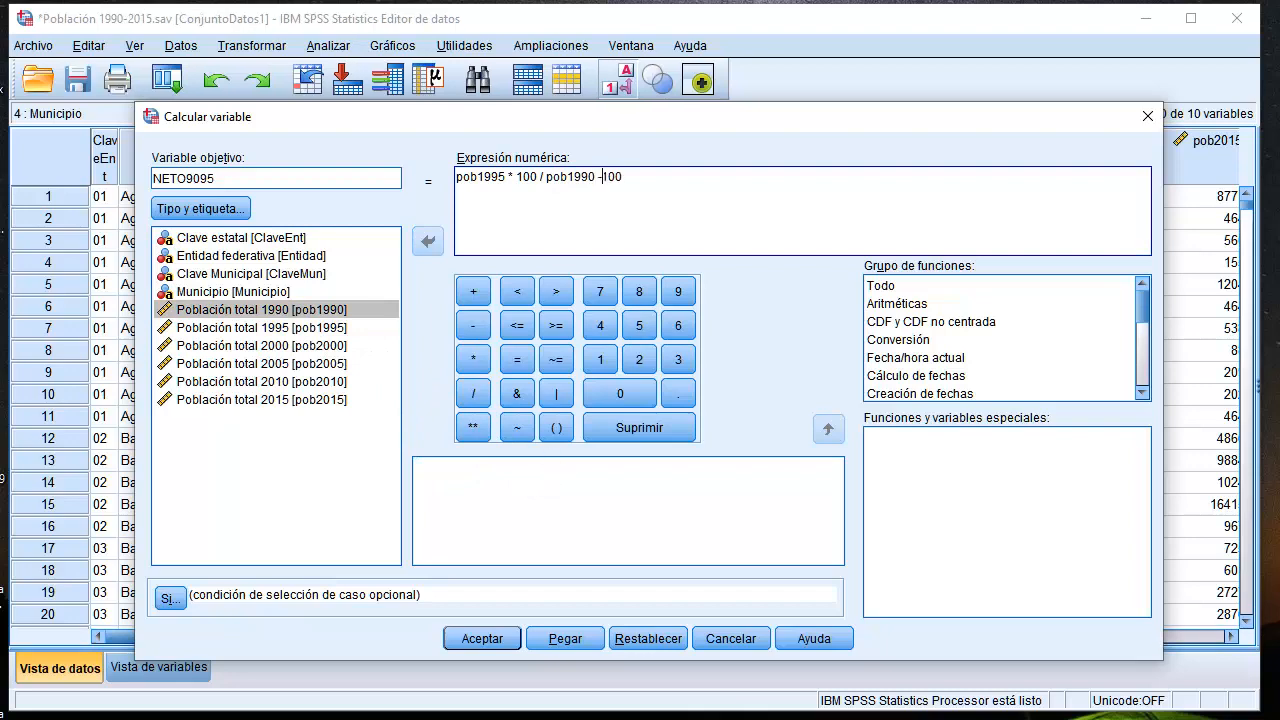
pyautogui.click(478, 638)
# Step: Examine the NETO9095 column, especially case 10, and compare it with the municipality and its 1990 population
pyautogui.moveTo(601, 636); pyautogui.dragTo(913, 647)
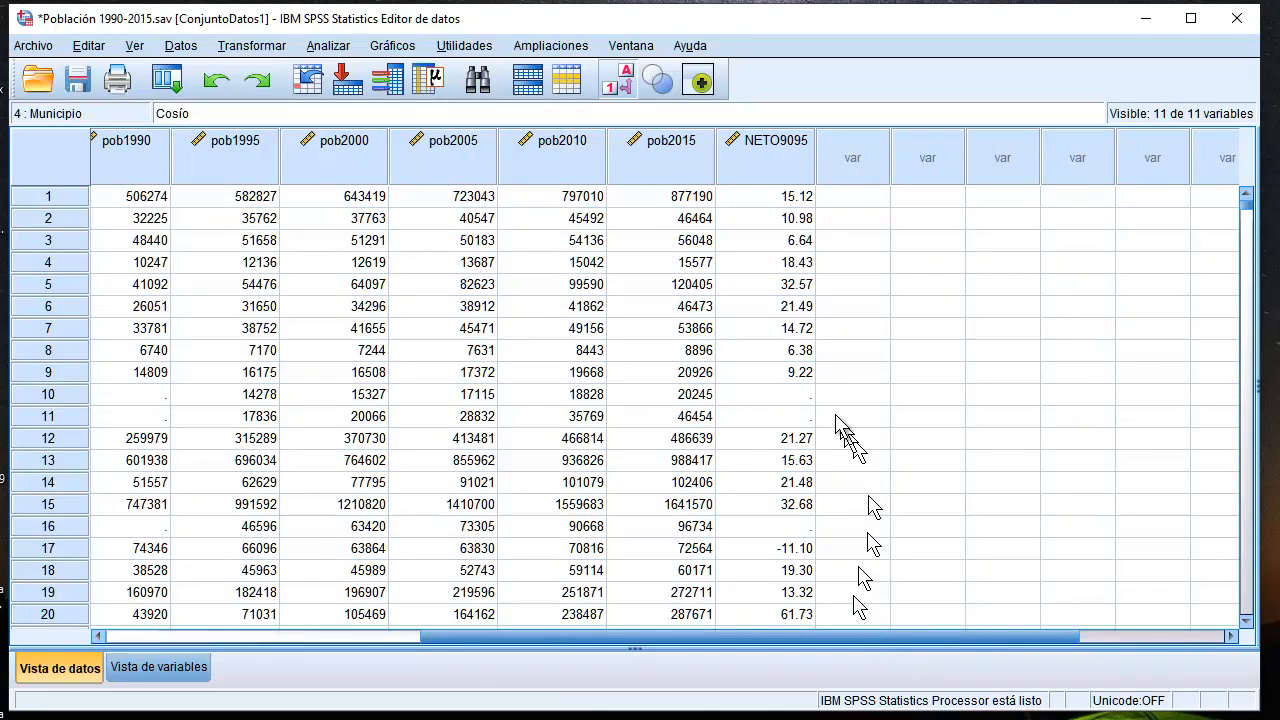
pyautogui.click(808, 396)
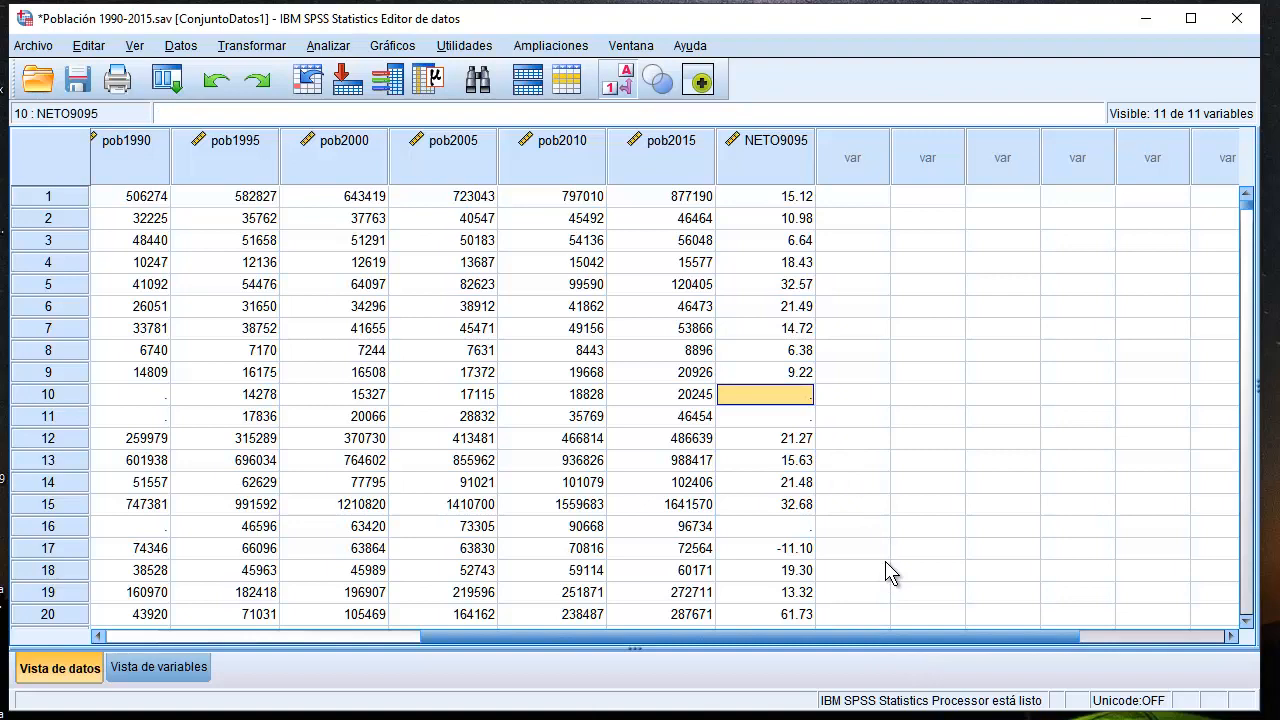
pyautogui.moveTo(908, 638); pyautogui.dragTo(606, 634)
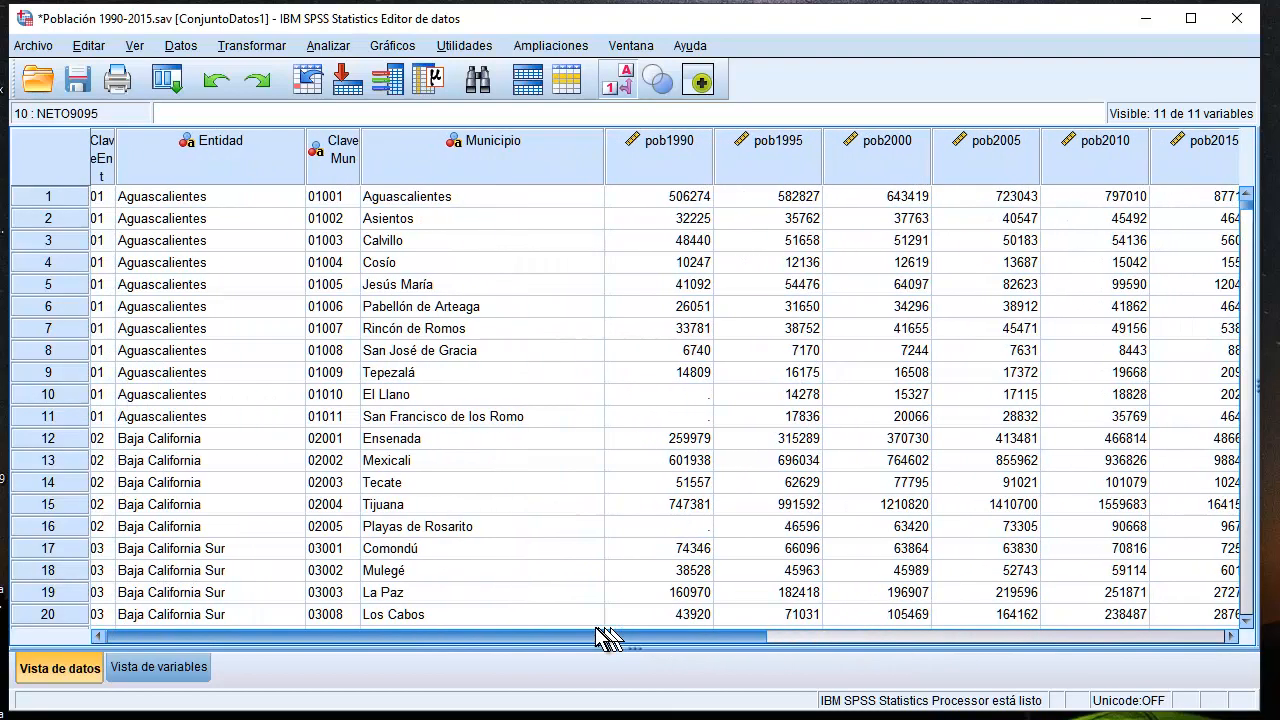
pyautogui.click(50, 394)
pyautogui.moveTo(676, 640); pyautogui.dragTo(893, 665)
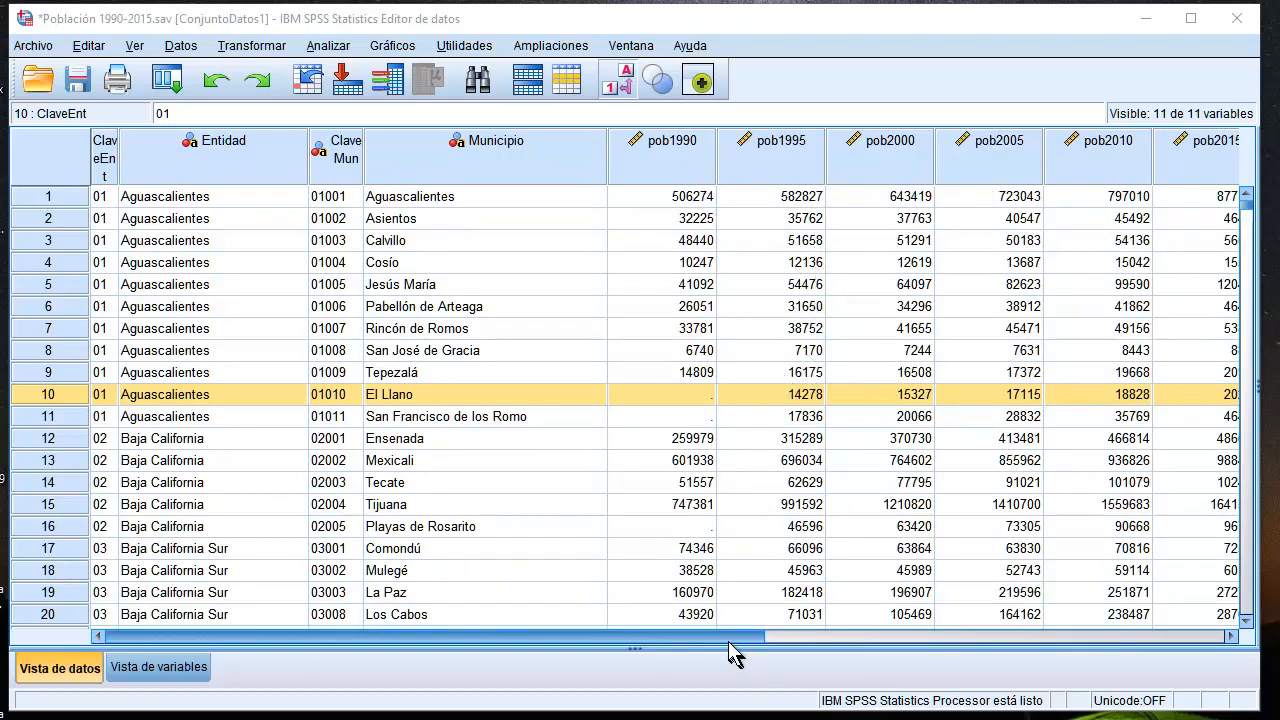
pyautogui.moveTo(738, 638); pyautogui.dragTo(903, 676)
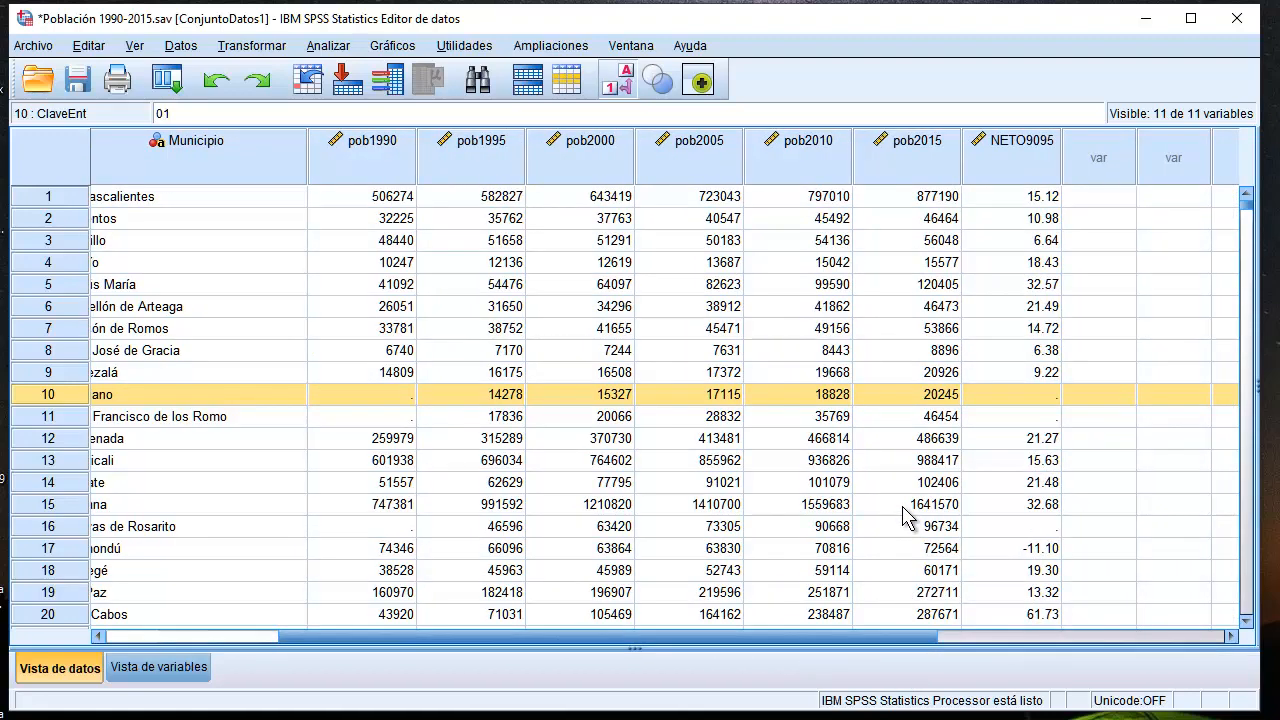
# Step: Paste the NETO9095 Compute Variable command into a syntax window, accepting the change to the existing variable
pyautogui.click(252, 46)
pyautogui.click(263, 70)
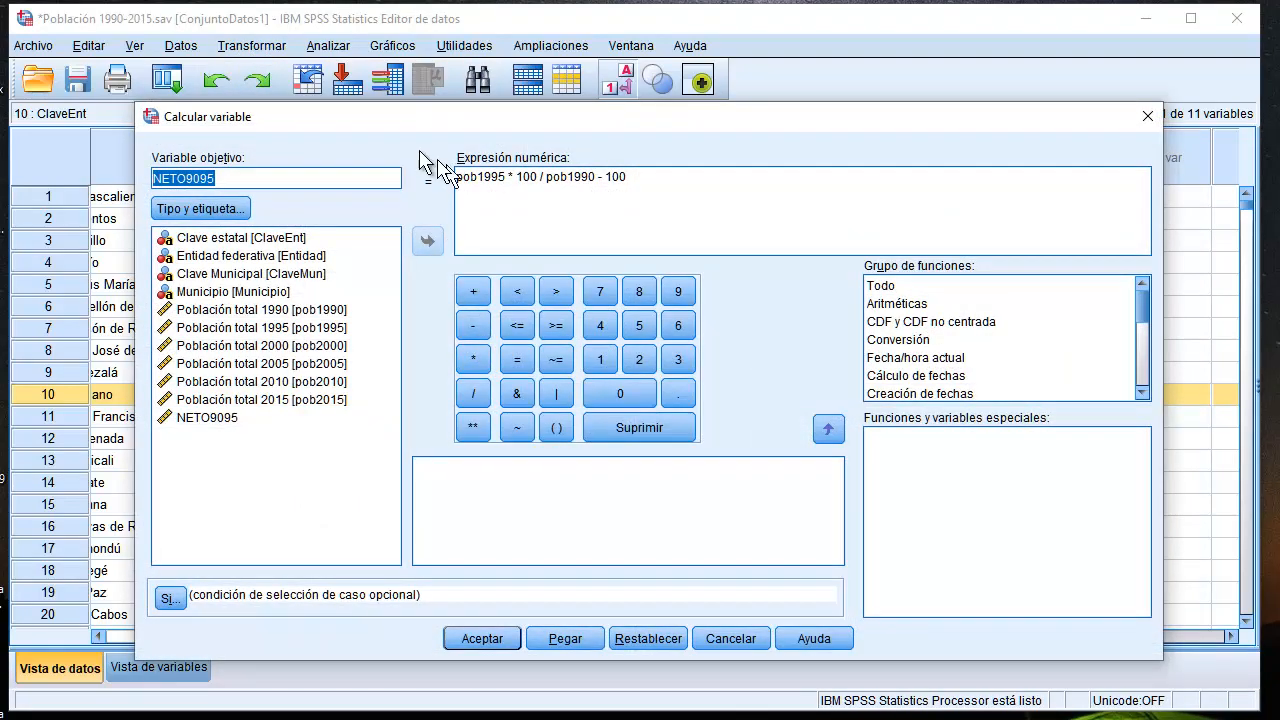
pyautogui.click(568, 639)
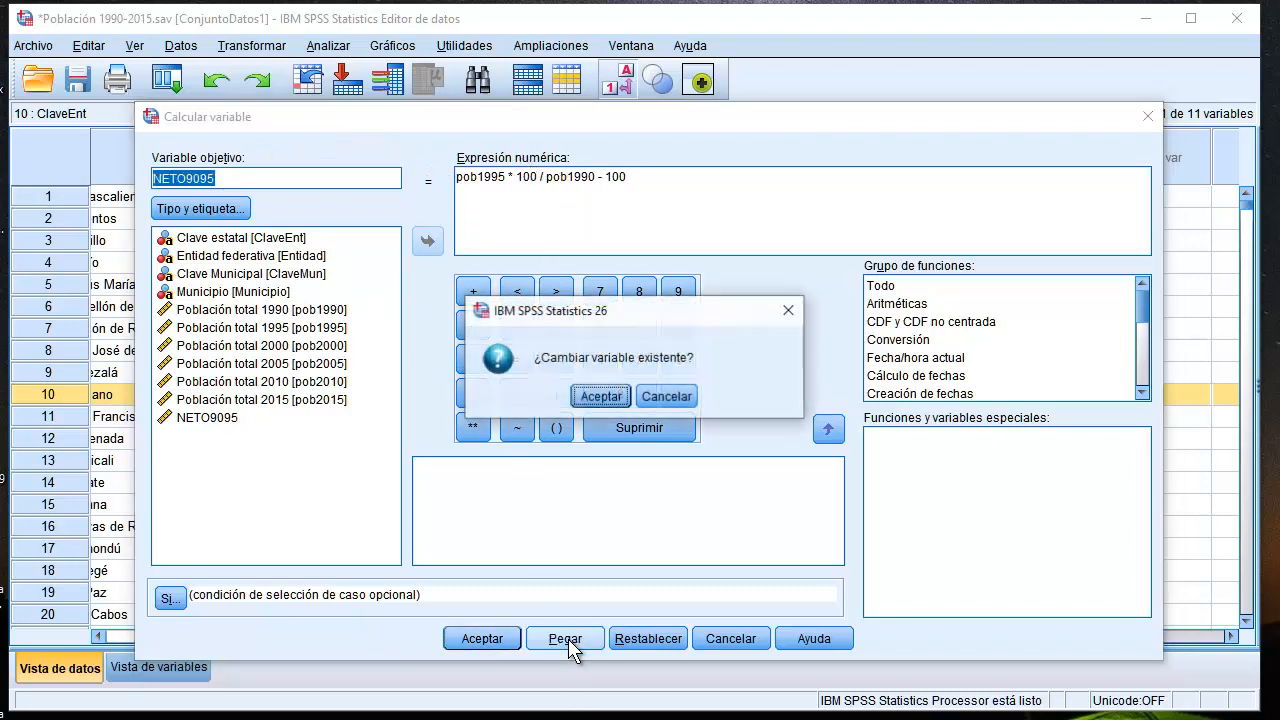
pyautogui.click(602, 398)
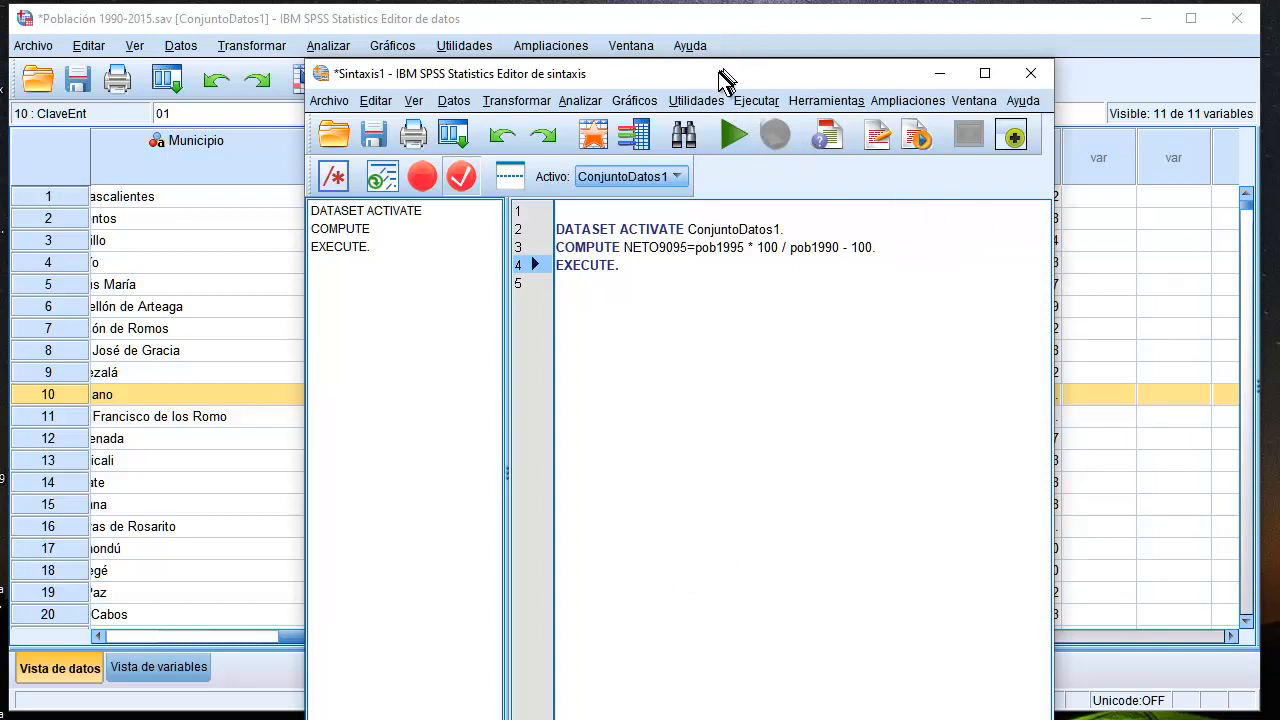
pyautogui.moveTo(722, 75); pyautogui.dragTo(651, 32)
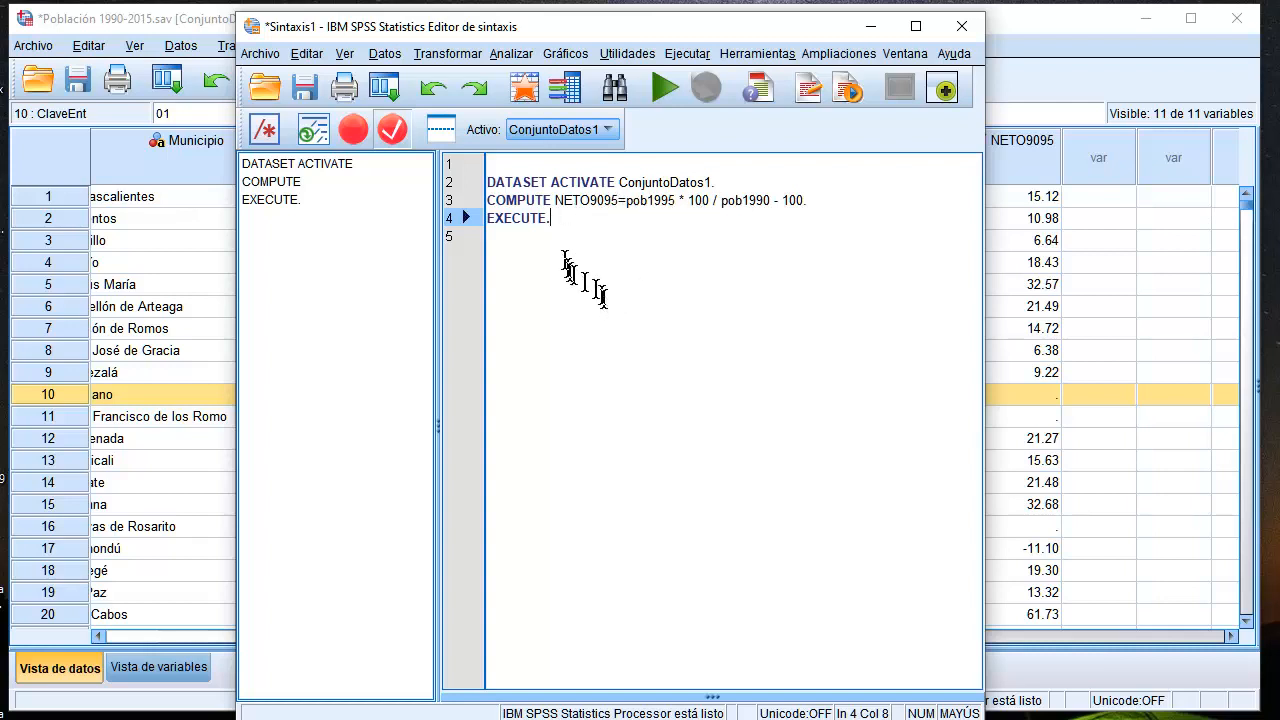
# Step: Duplicate the three-line NETO9095 command block below the original, separated by a blank line
pyautogui.moveTo(548, 218); pyautogui.dragTo(486, 182)
pyautogui.rightClick(507, 210)
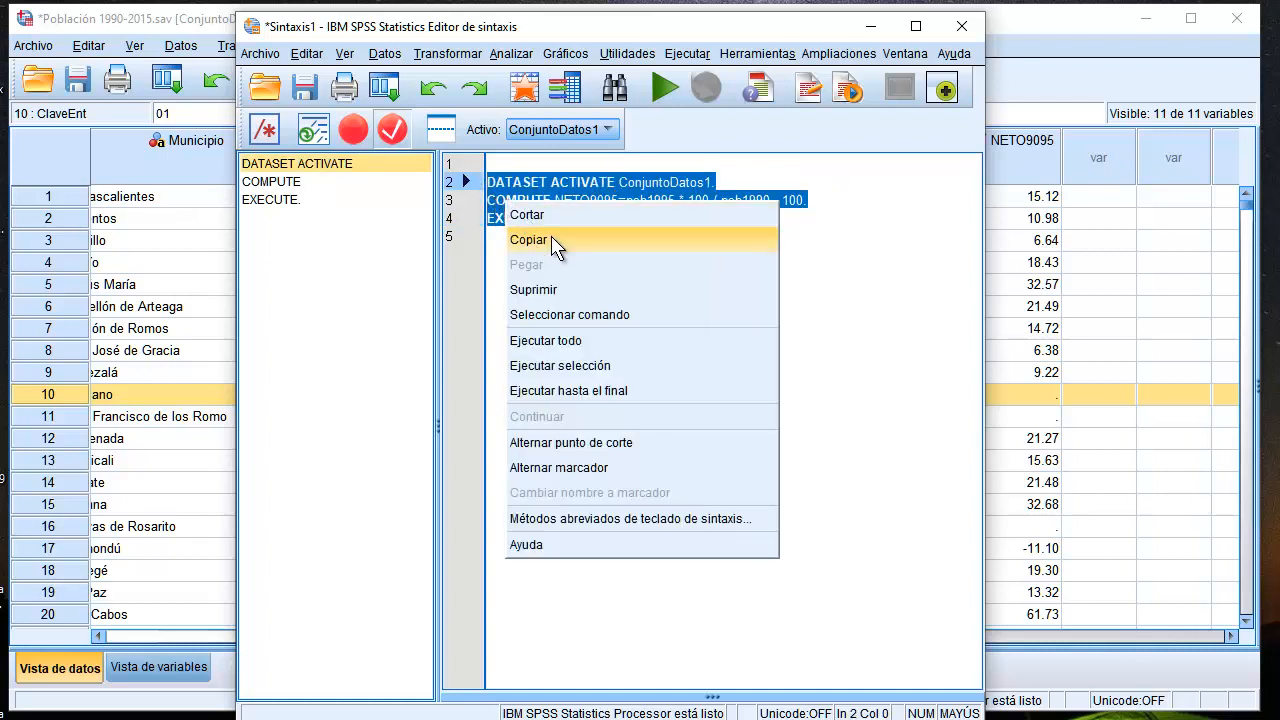
pyautogui.click(530, 241)
pyautogui.click(561, 222)
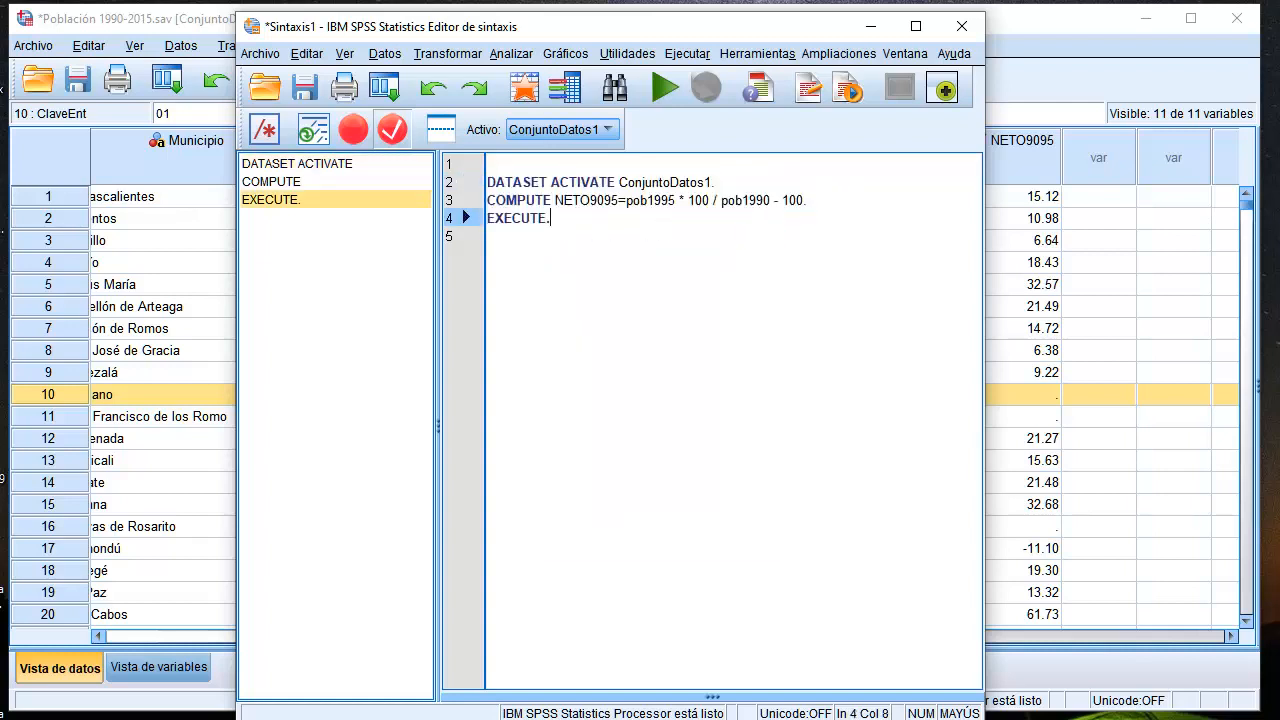
pyautogui.press('Return')
pyautogui.press('Return')
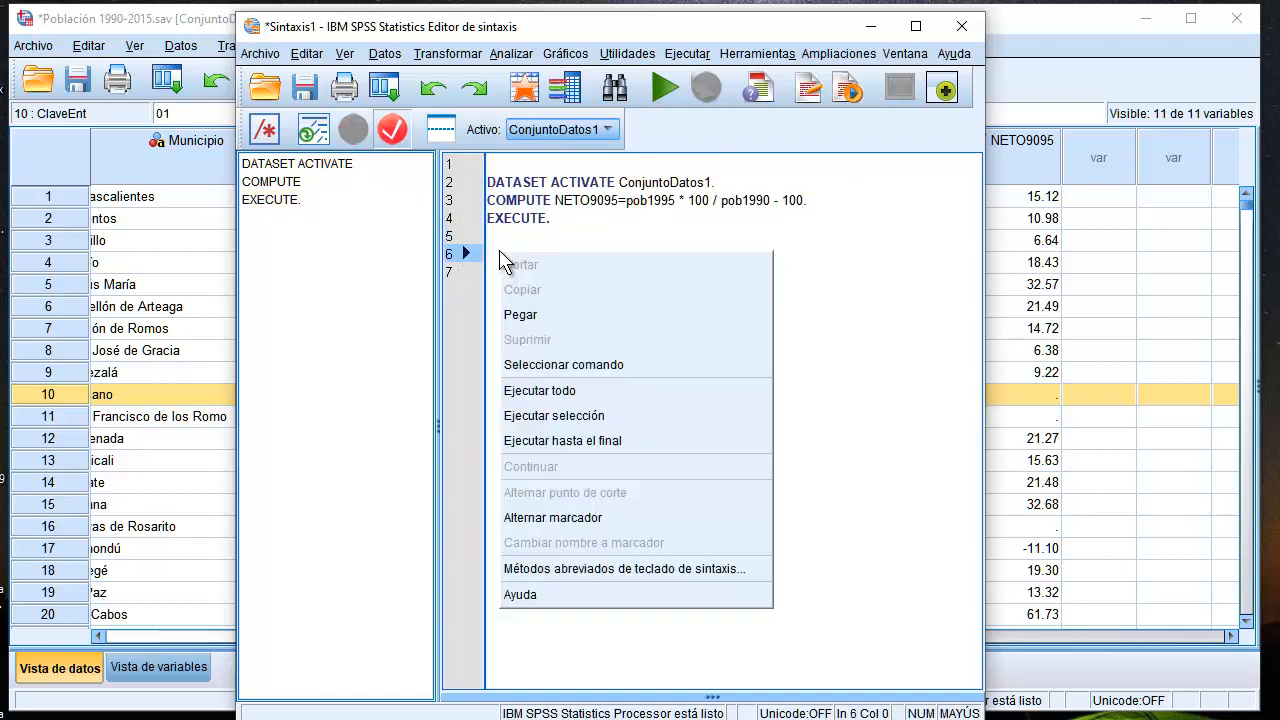
pyautogui.rightClick(500, 252)
pyautogui.click(519, 314)
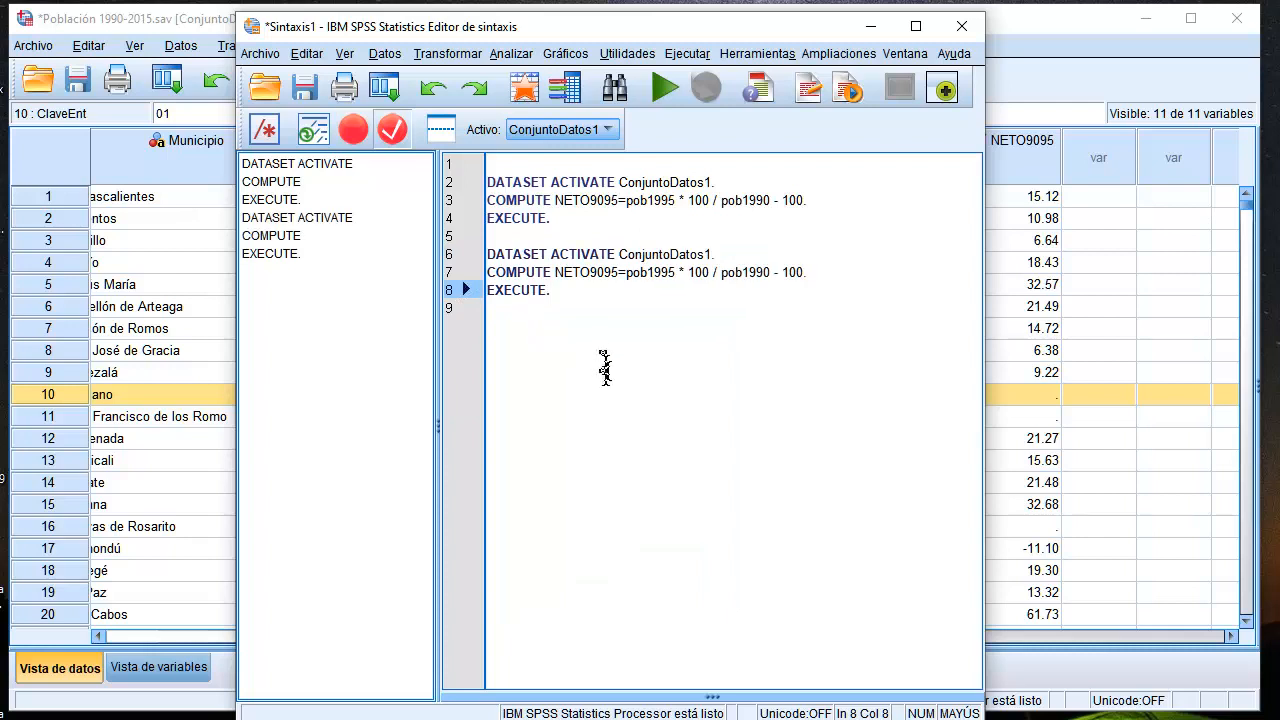
# Step: Rename the target variable in the copied COMPUTE command to NETO9500
pyautogui.click(603, 272)
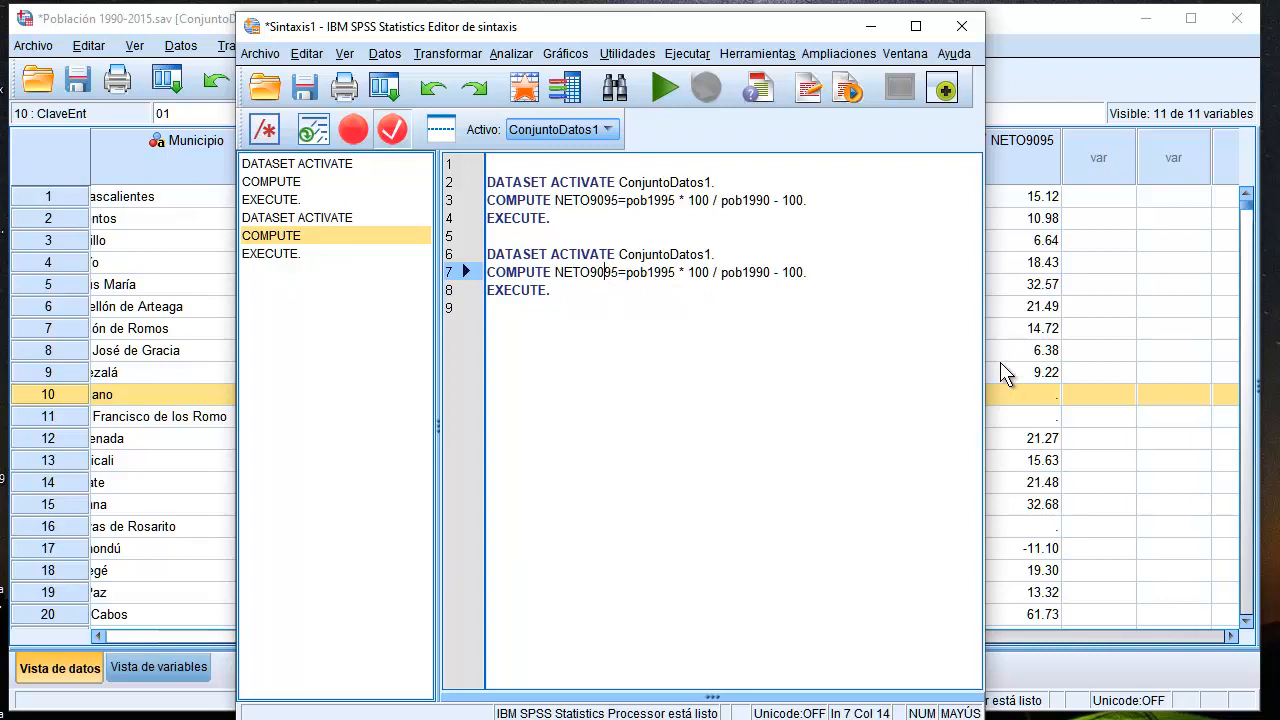
pyautogui.press('BackSpace')
pyautogui.press('BackSpace')
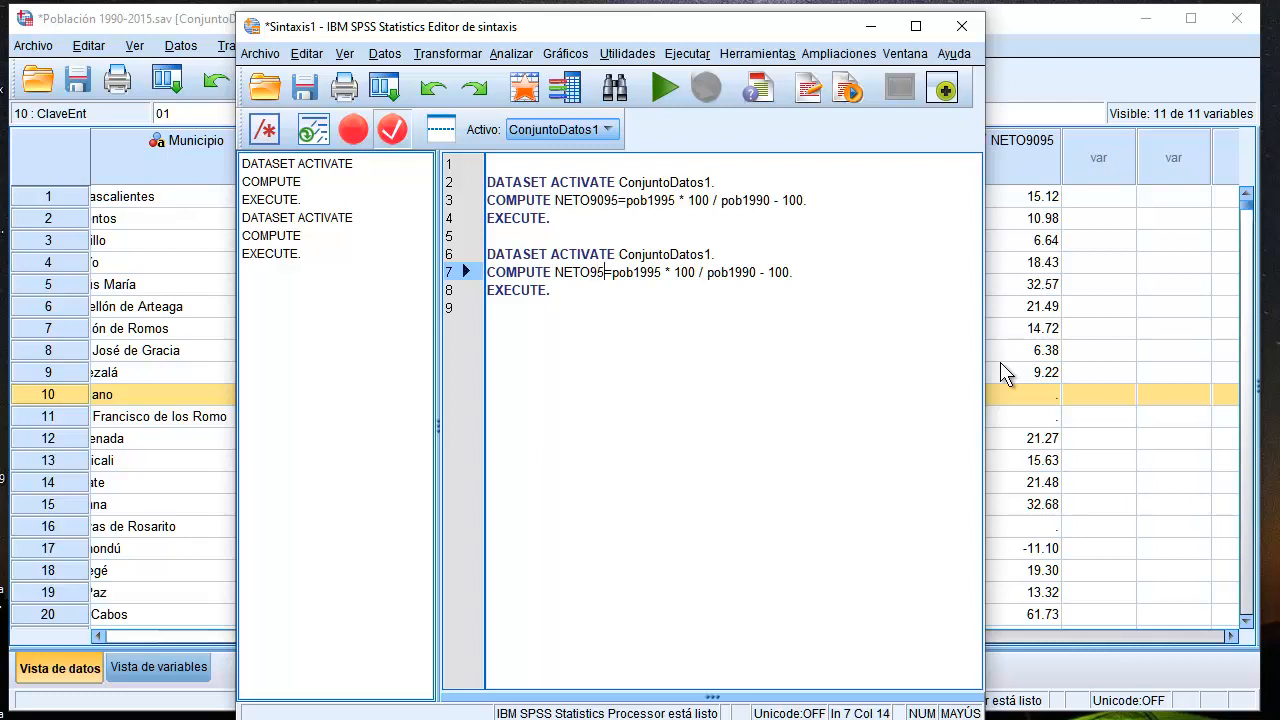
pyautogui.write('00')
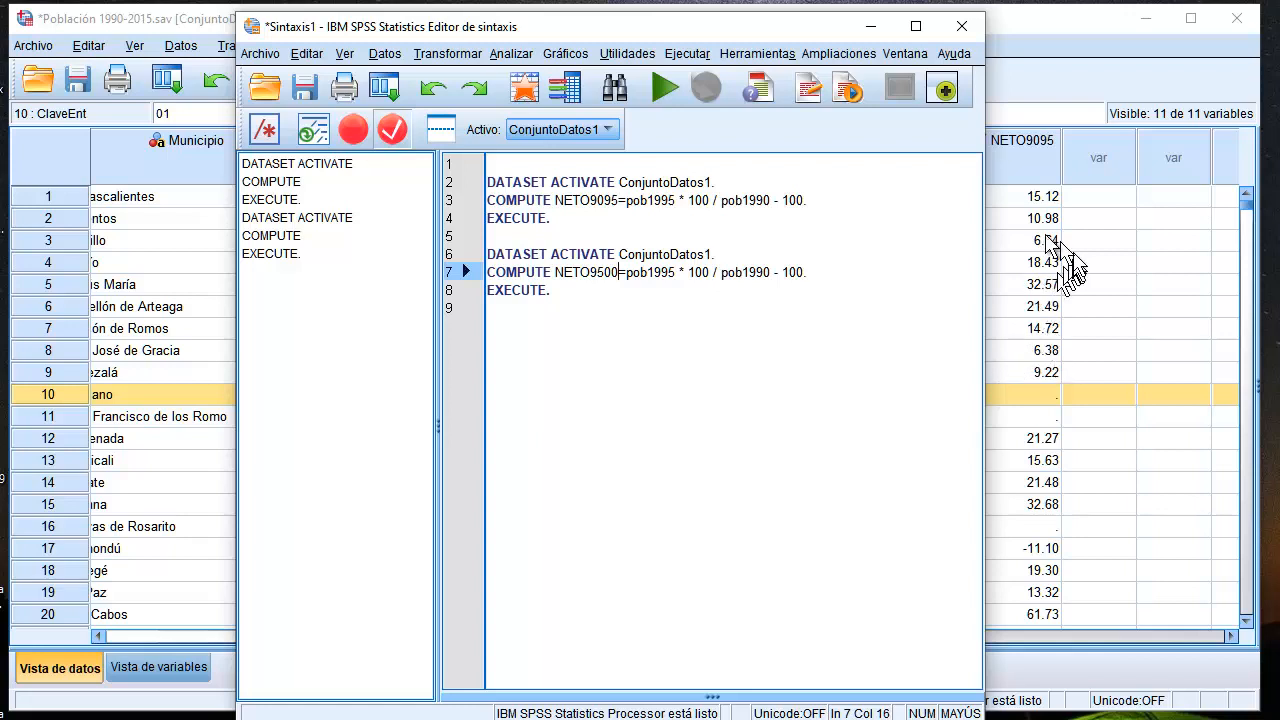
# Step: Replace the numerator variable in the NETO9500 expression with pob2000
pyautogui.click(676, 274)
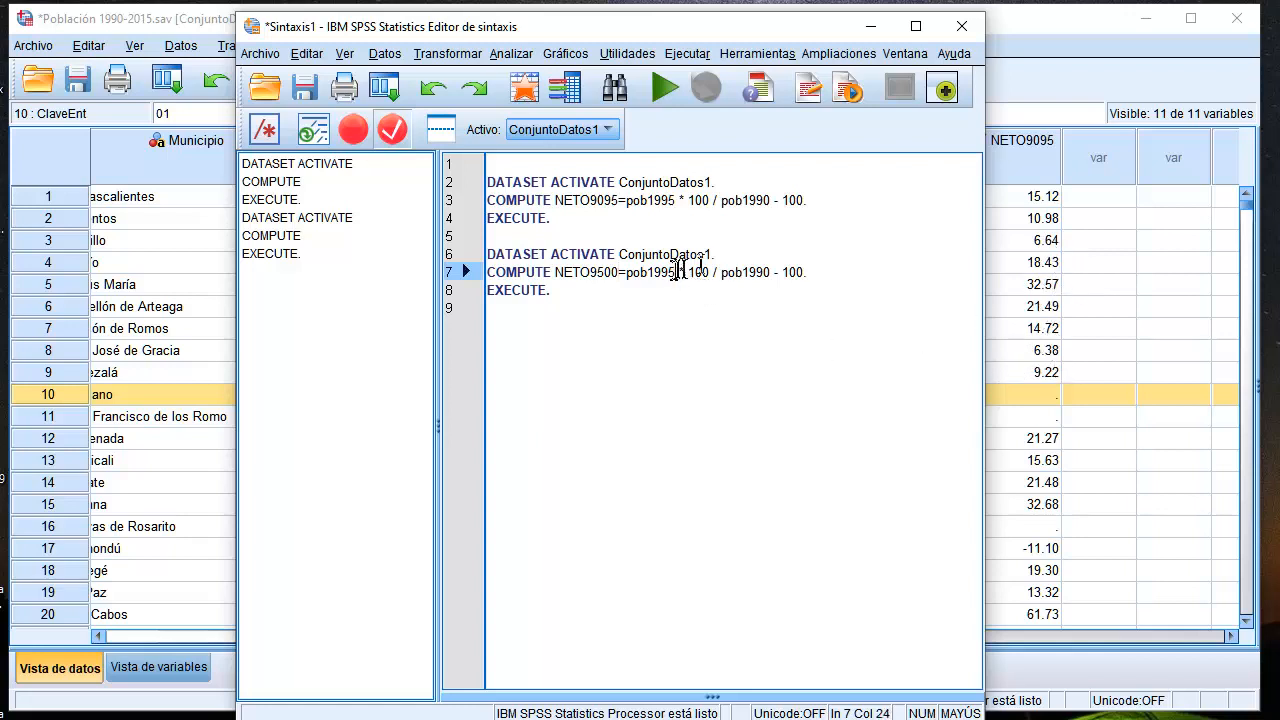
pyautogui.press('BackSpace')
pyautogui.press('BackSpace')
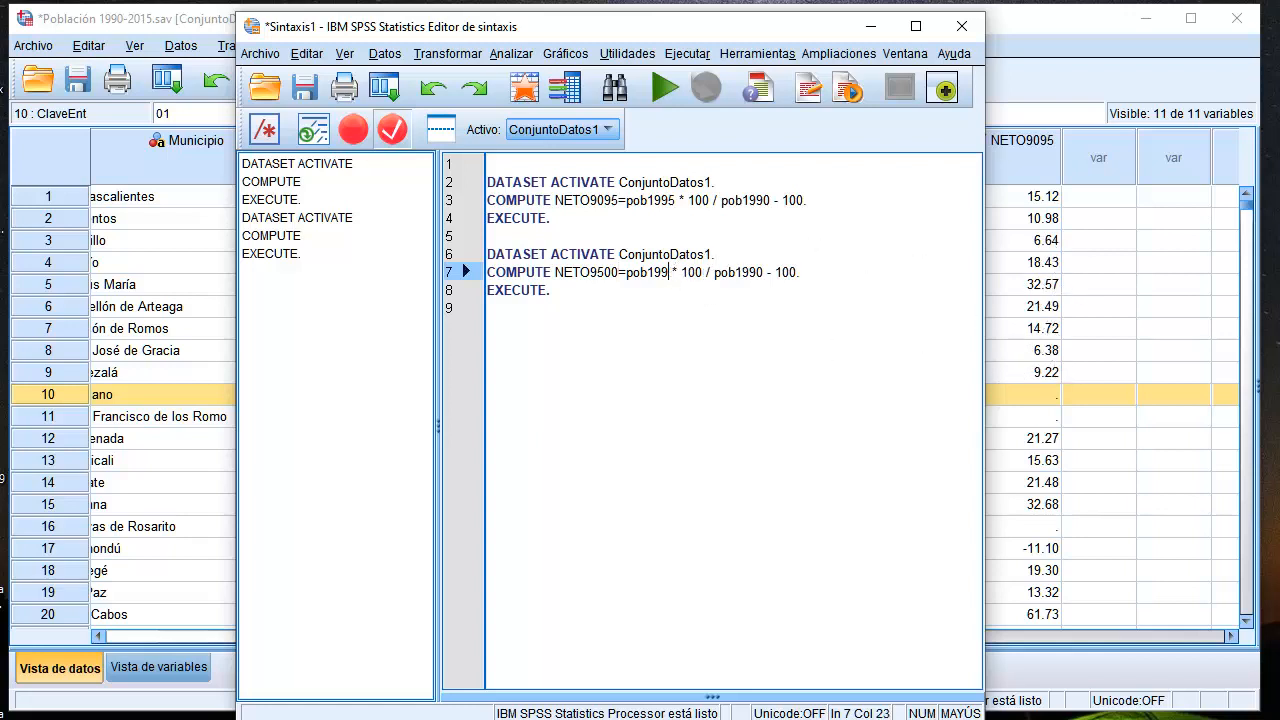
pyautogui.press('BackSpace')
pyautogui.press('BackSpace')
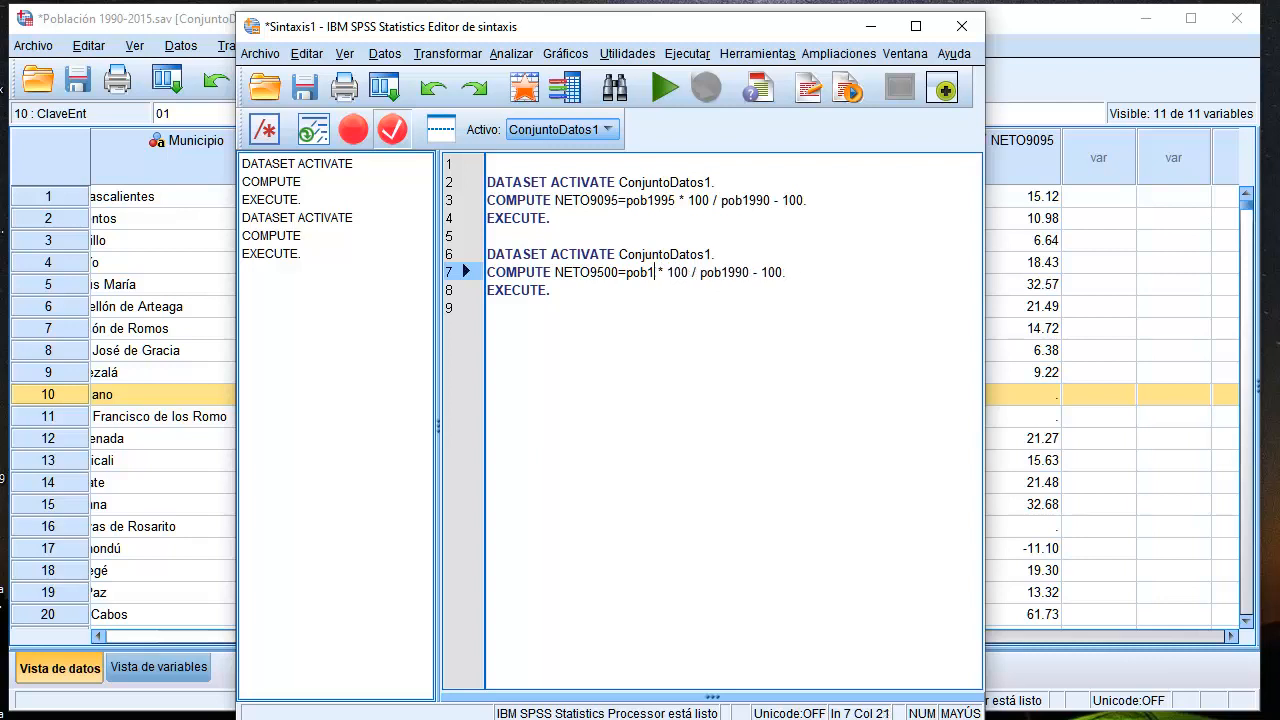
pyautogui.write('100')
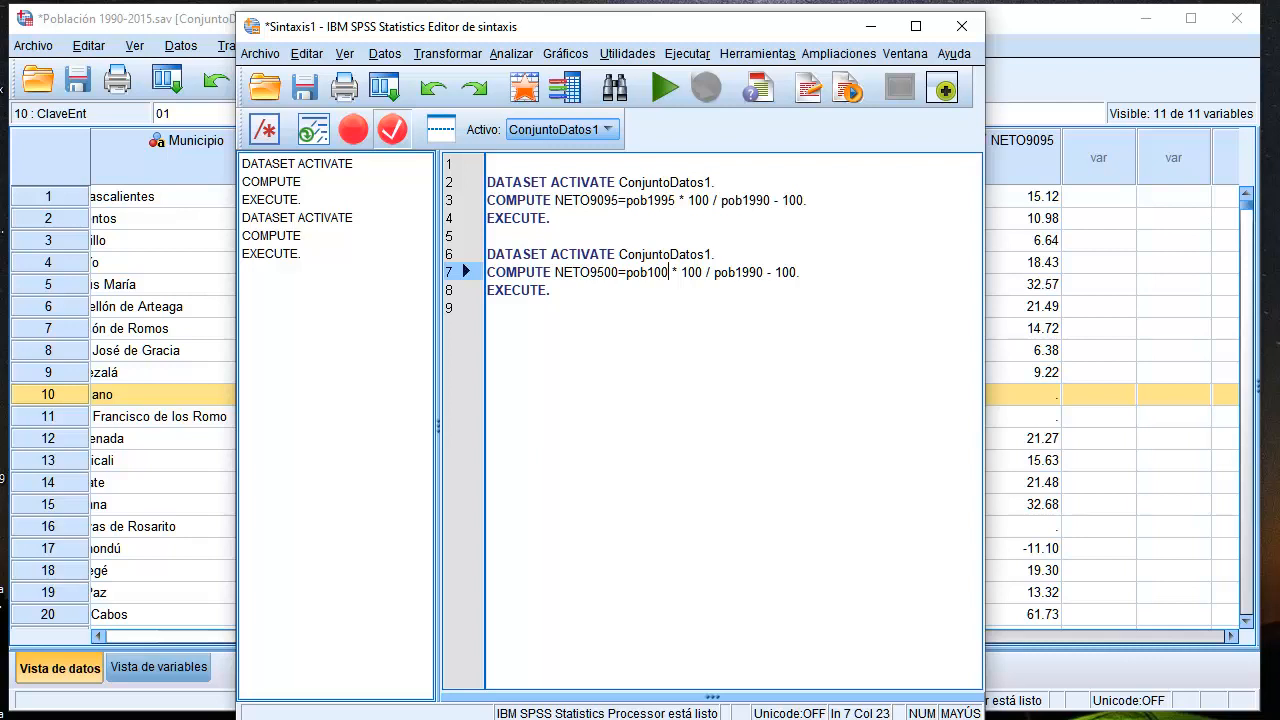
pyautogui.press('BackSpace')
pyautogui.press('BackSpace')
pyautogui.press('BackSpace')
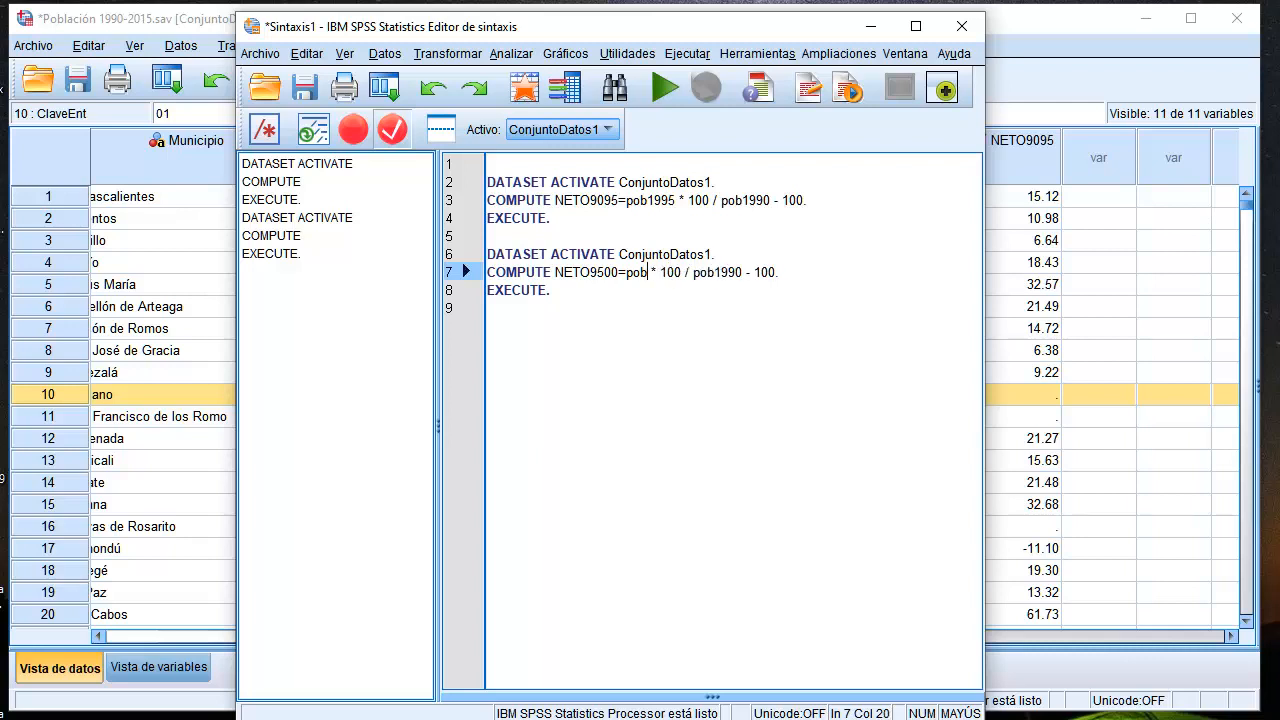
pyautogui.write('2000')
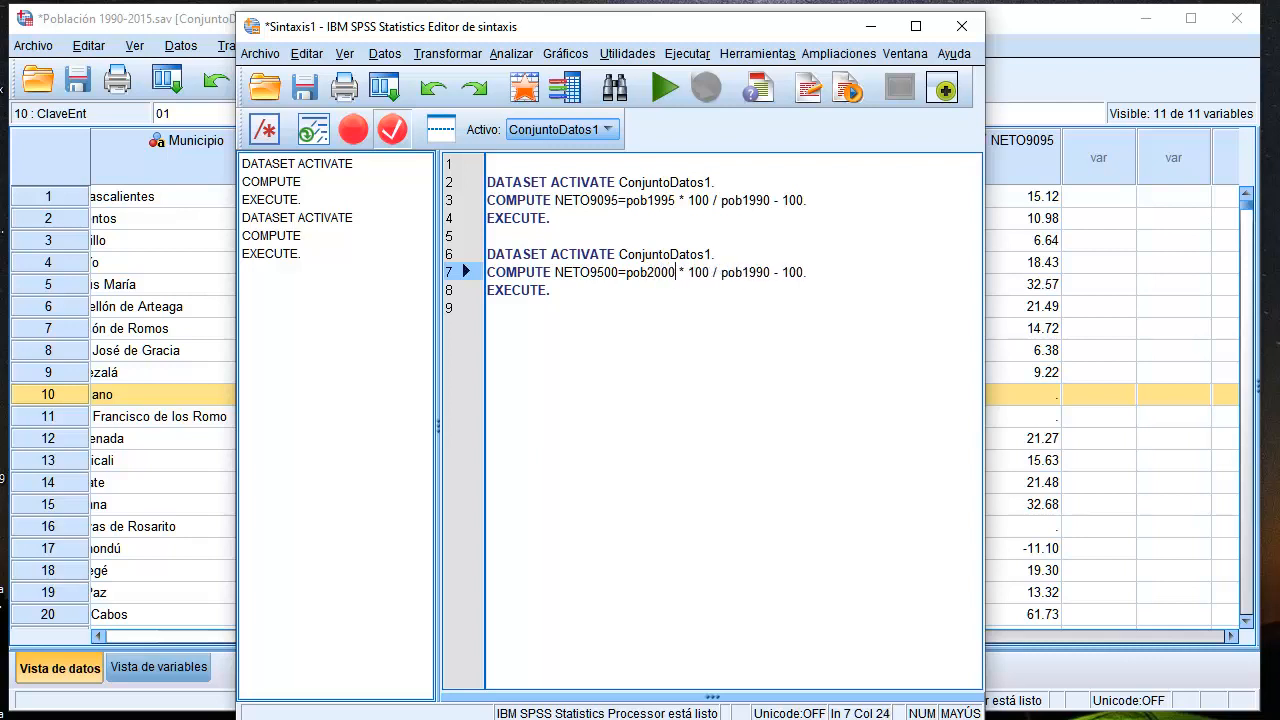
# Step: Change the divisor in the NETO9500 expression to pob1995 and run only that command block
pyautogui.click(771, 272)
pyautogui.press('BackSpace')
pyautogui.write('5')
pyautogui.click(886, 412)
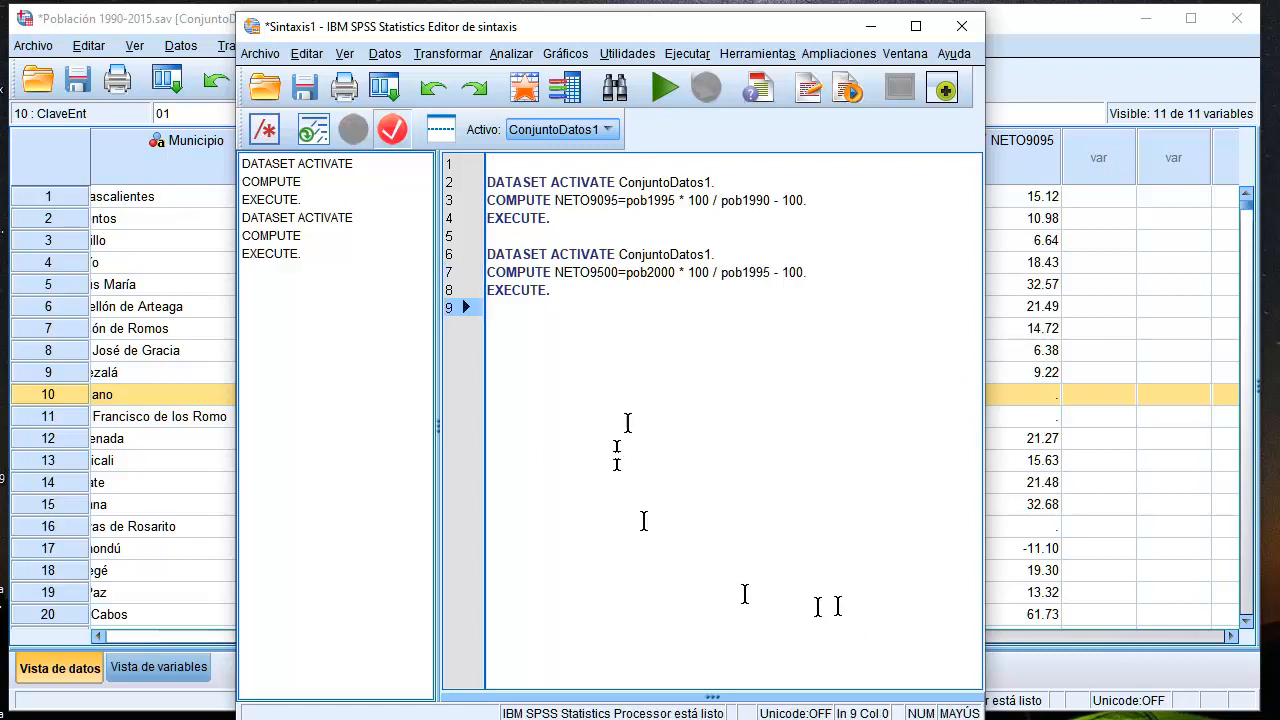
pyautogui.moveTo(554, 291); pyautogui.dragTo(474, 262)
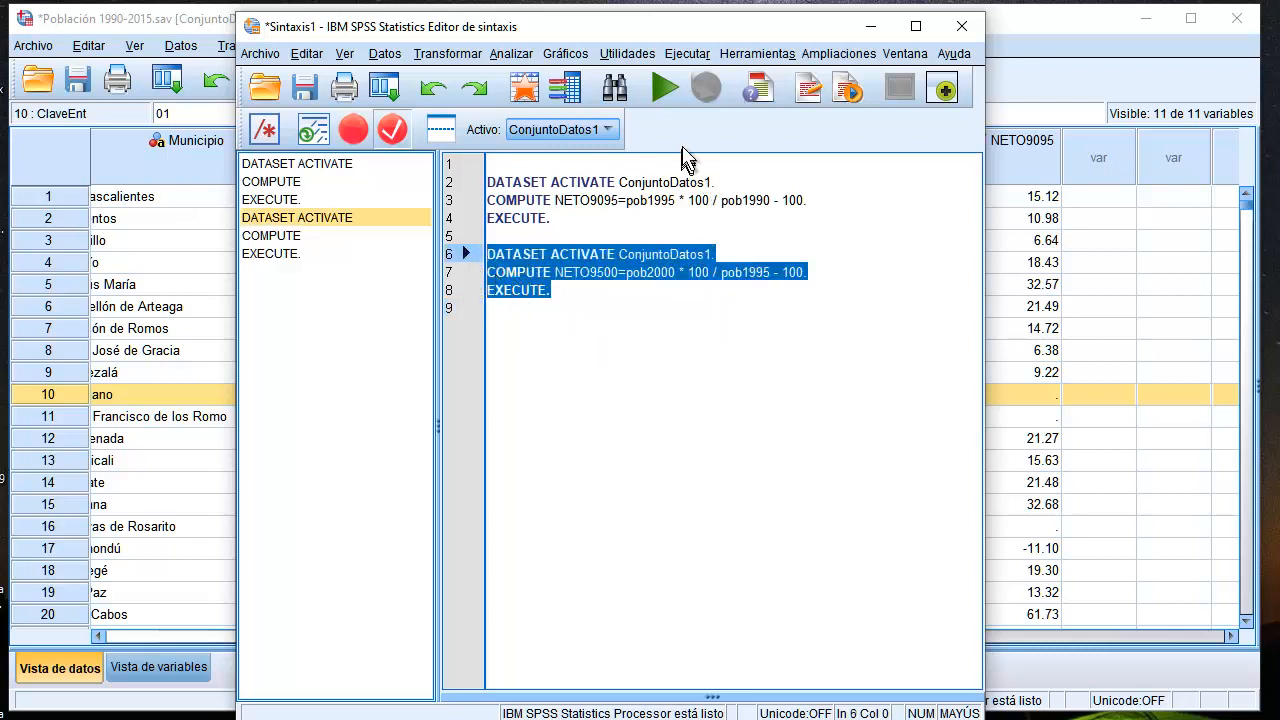
pyautogui.click(661, 89)
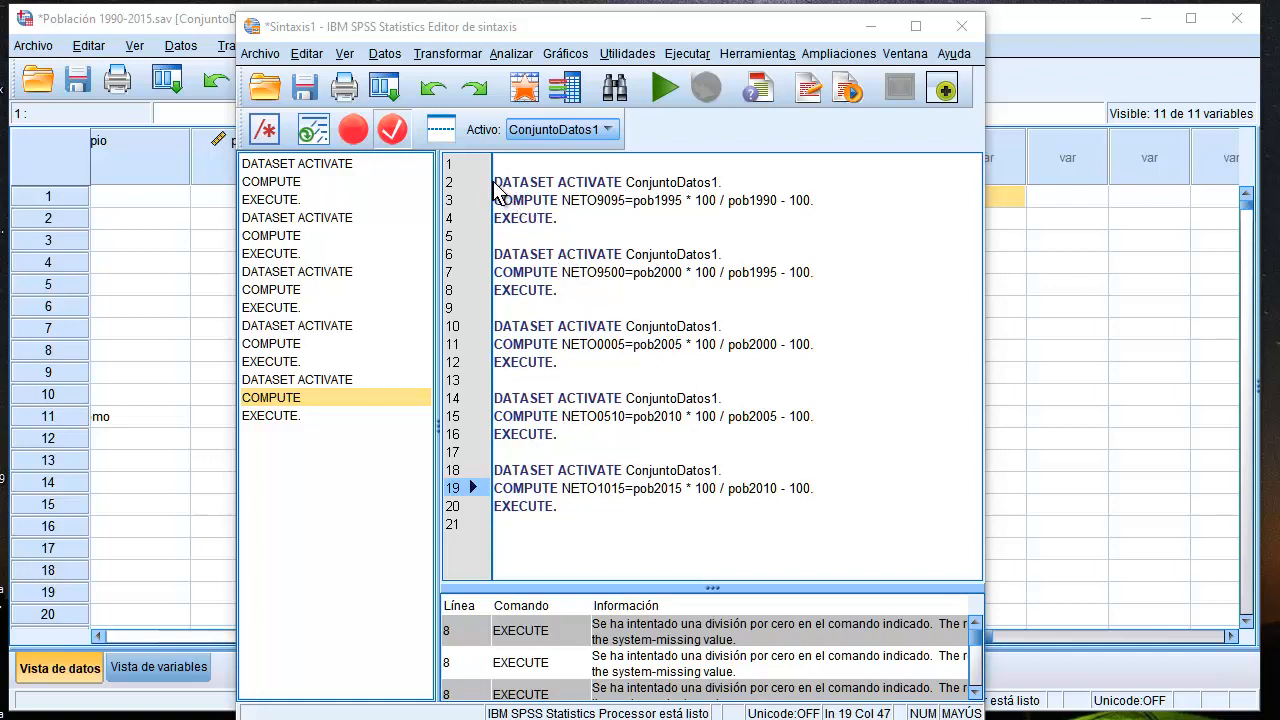
# Step: Run all five growth command blocks together, from NETO9095 through NETO1015
pyautogui.moveTo(495, 183); pyautogui.dragTo(661, 508)
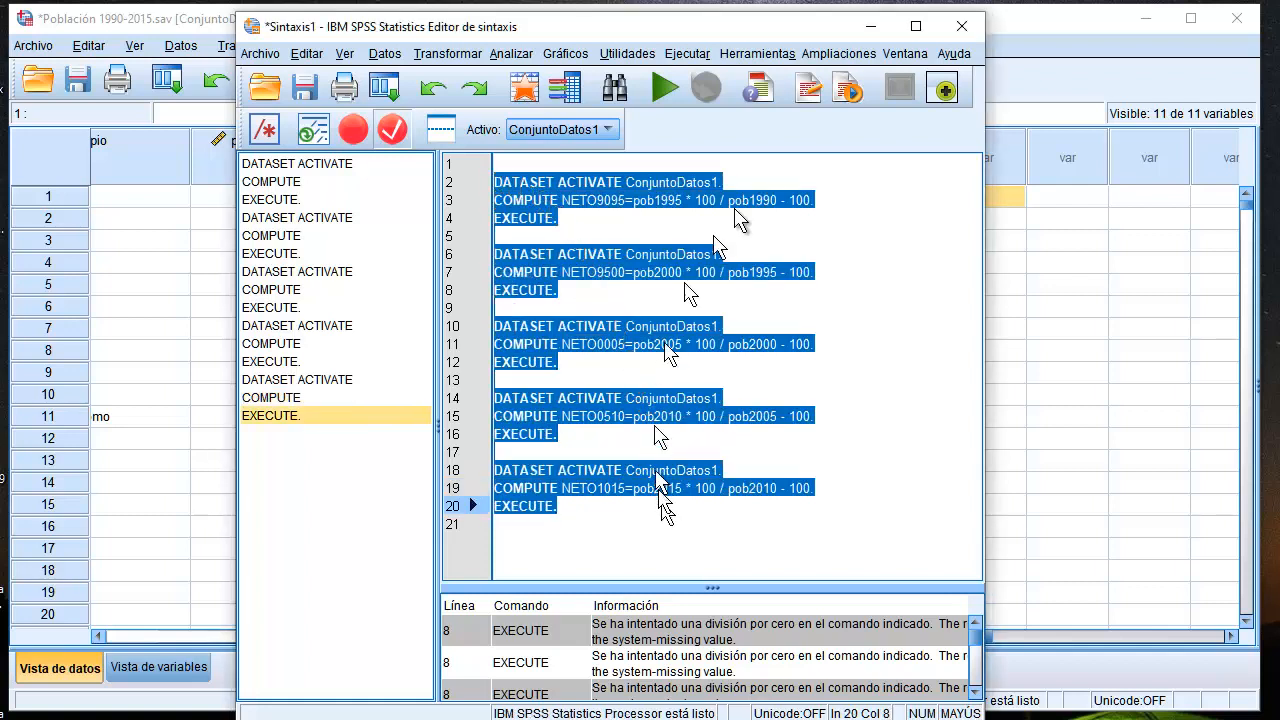
pyautogui.click(664, 88)
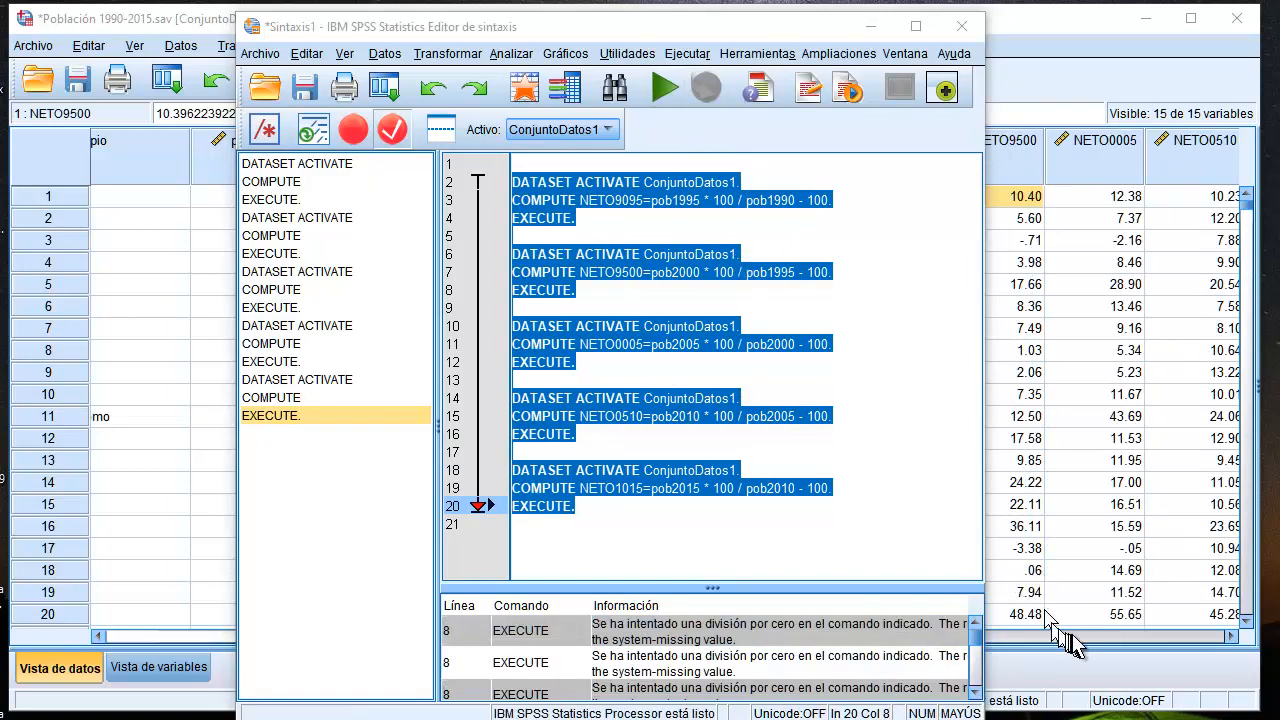
# Step: Examine the NETO9095, NETO9500, NETO0005, NETO0510 and NETO1015 columns one by one in the data editor
pyautogui.click(1078, 33)
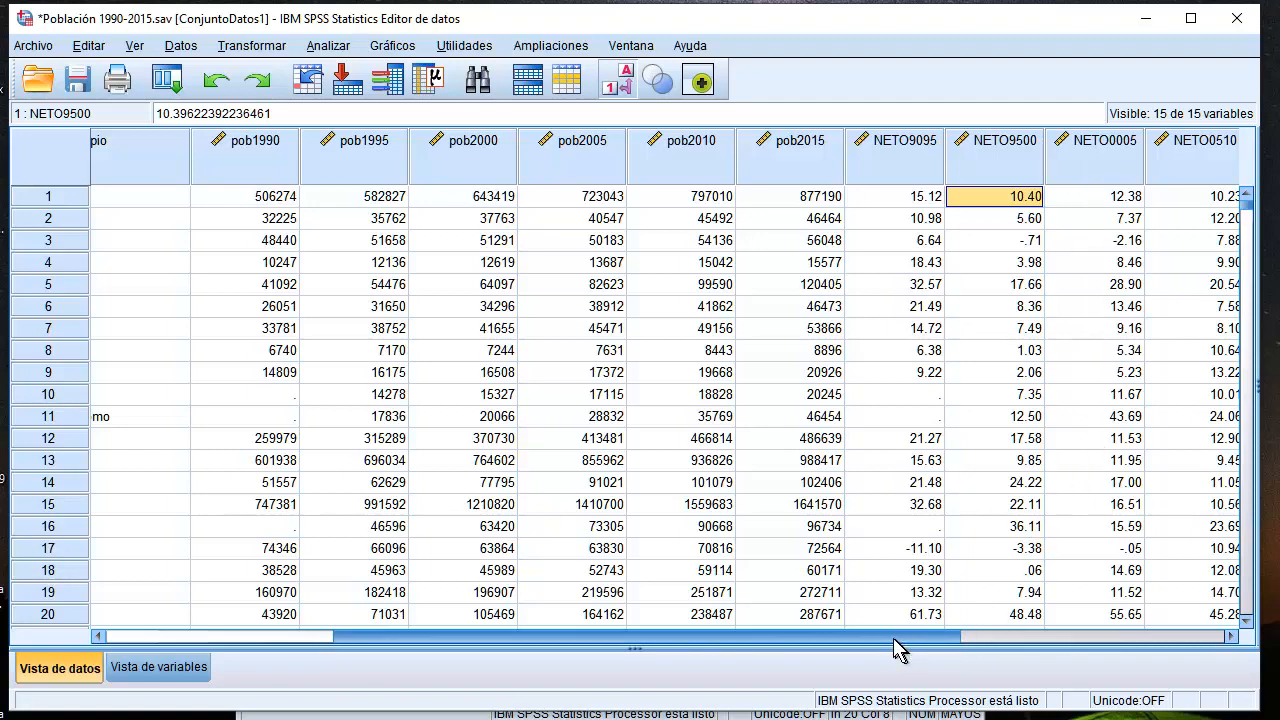
pyautogui.moveTo(893, 640); pyautogui.dragTo(1078, 648)
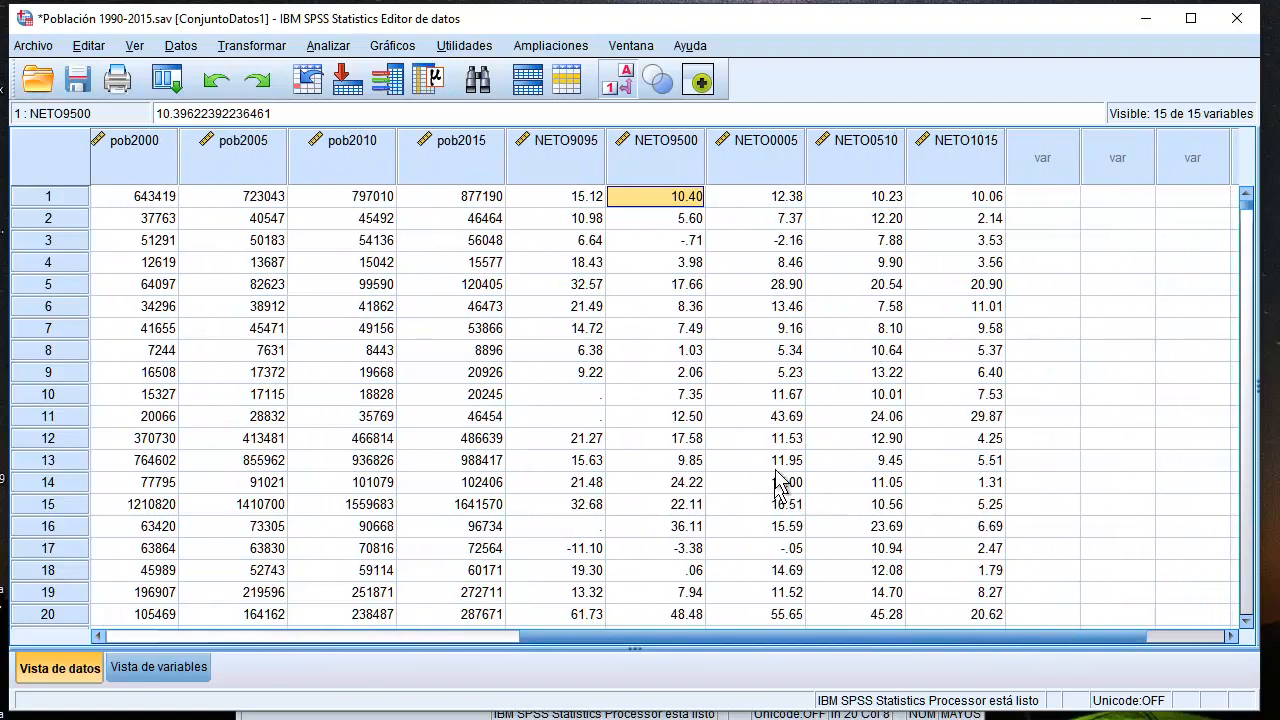
pyautogui.click(571, 162)
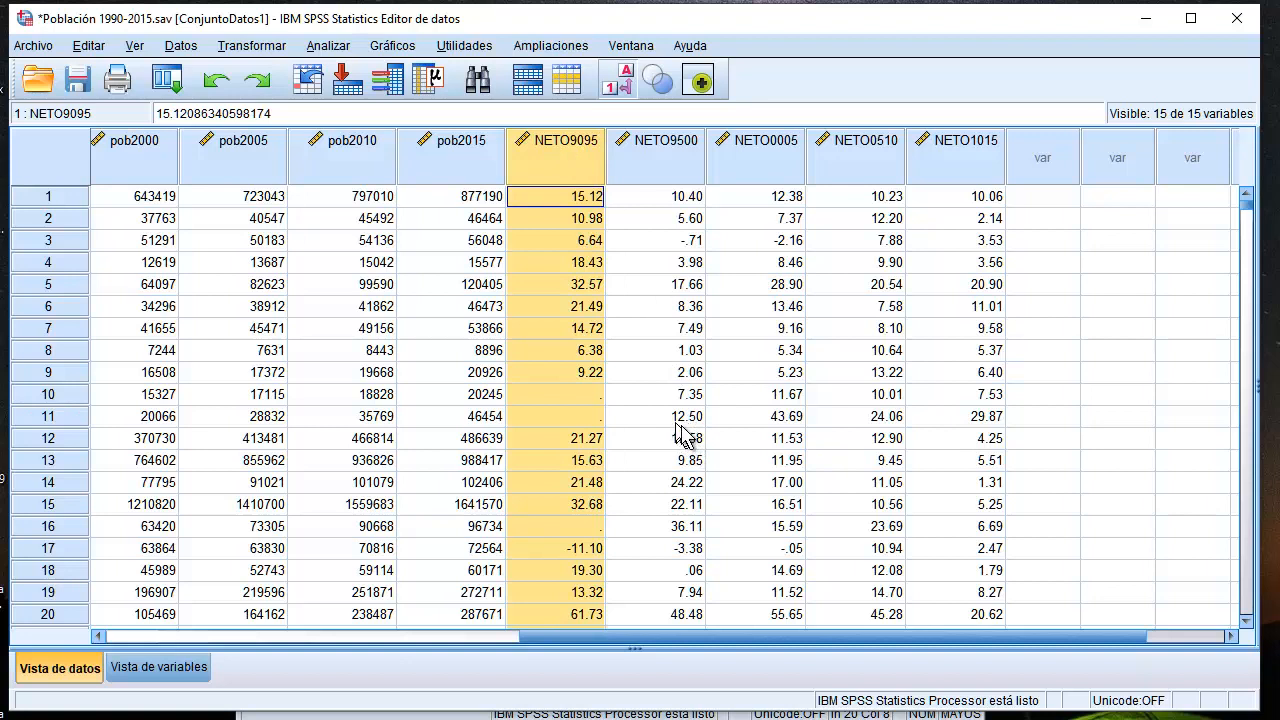
pyautogui.click(648, 165)
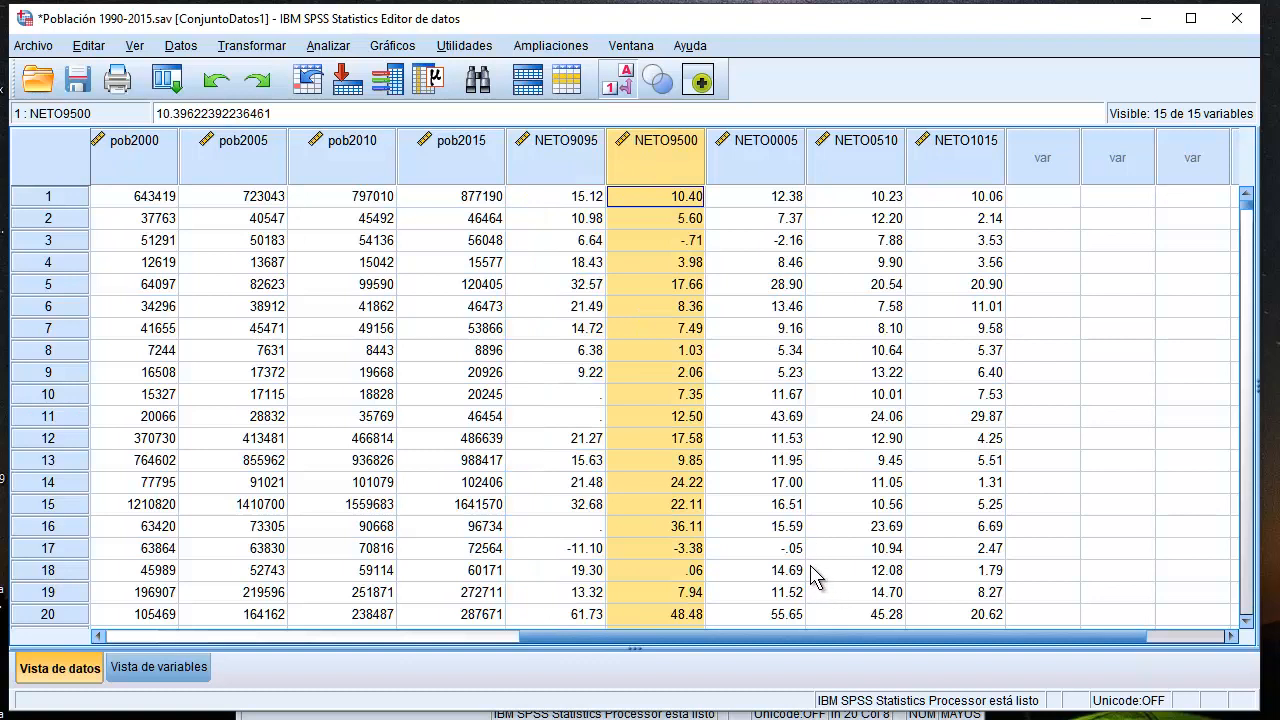
pyautogui.click(751, 170)
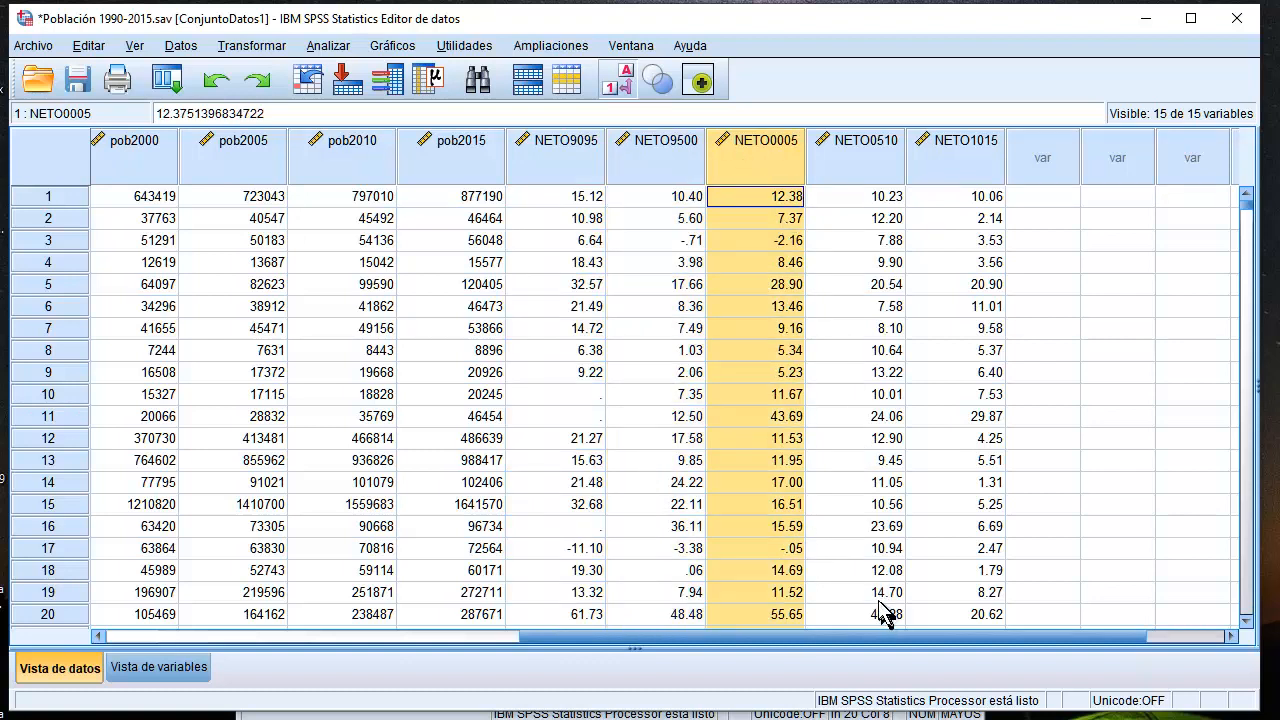
pyautogui.click(857, 161)
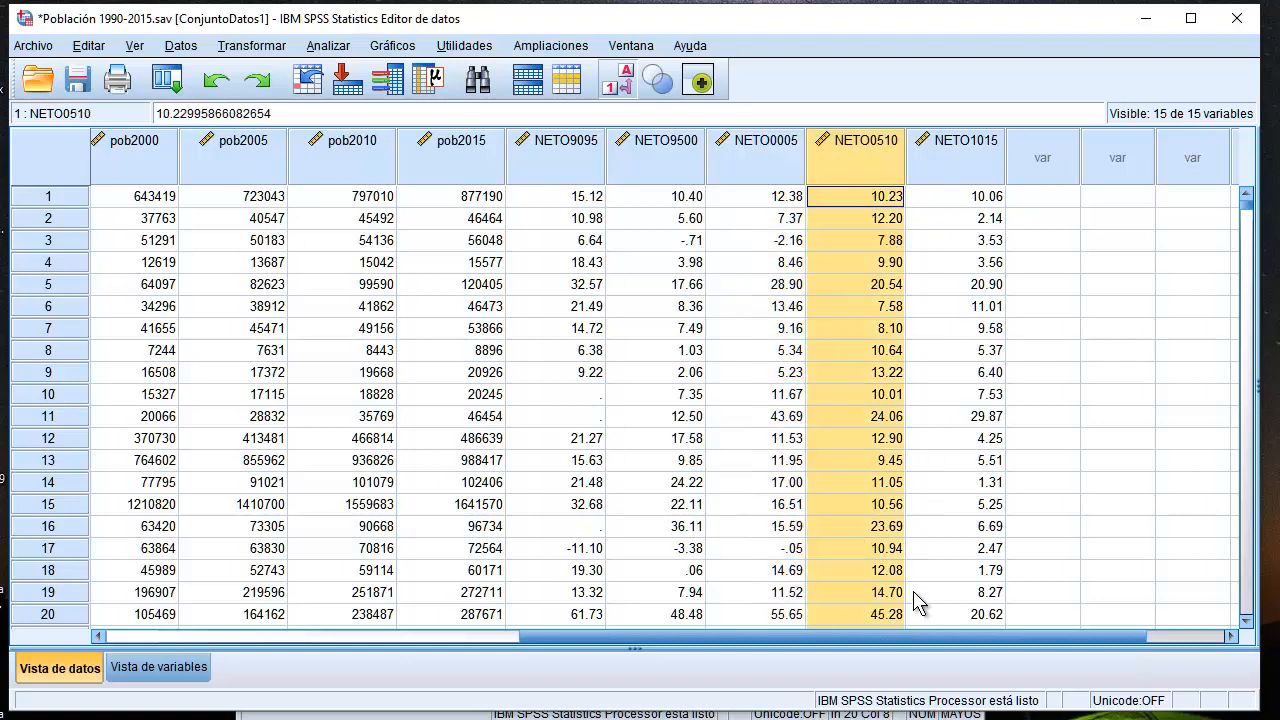
pyautogui.click(958, 162)
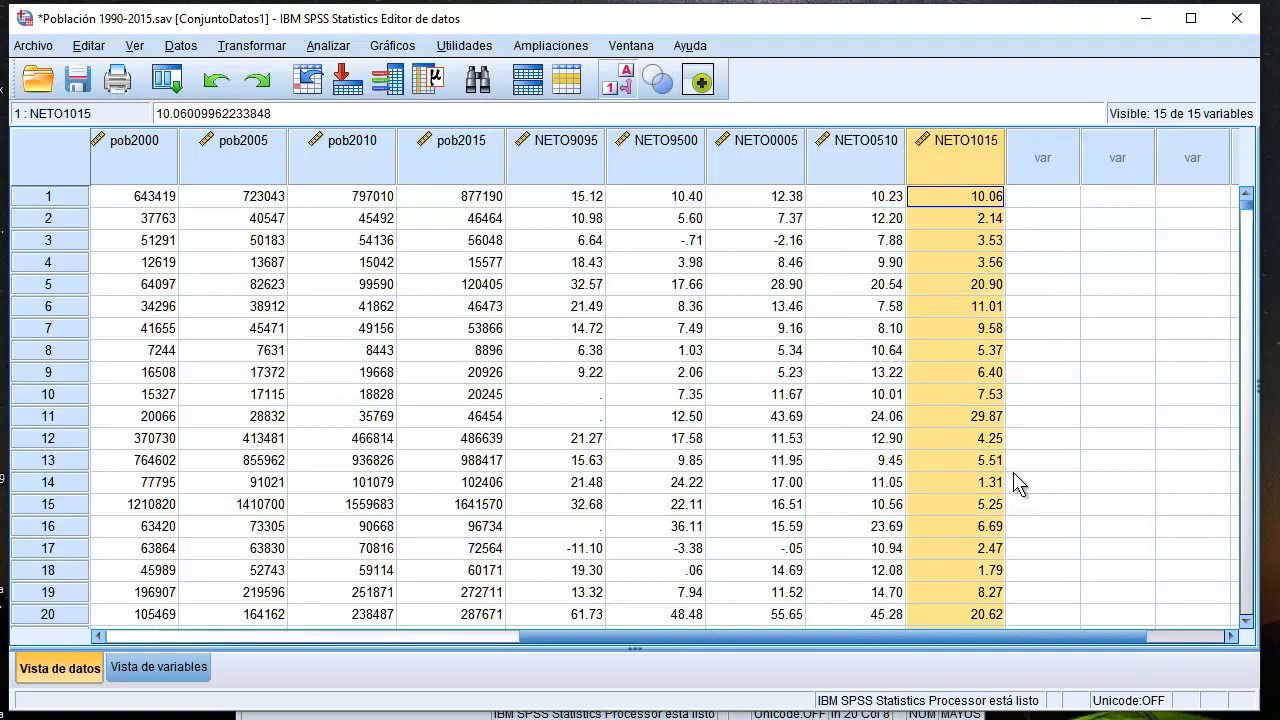
# Step: Give the NETO9095 variable a label beginning with "Crecimiento neto 1990" in its variable definition
pyautogui.click(185, 666)
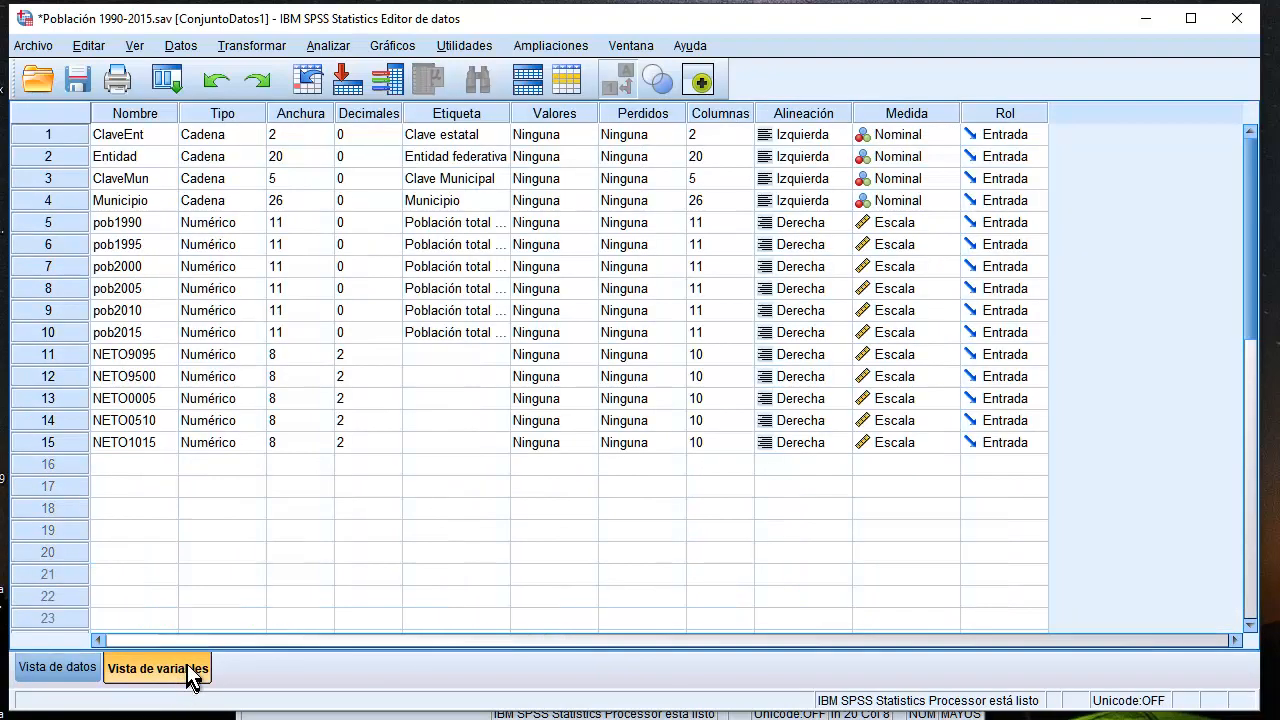
pyautogui.click(432, 360)
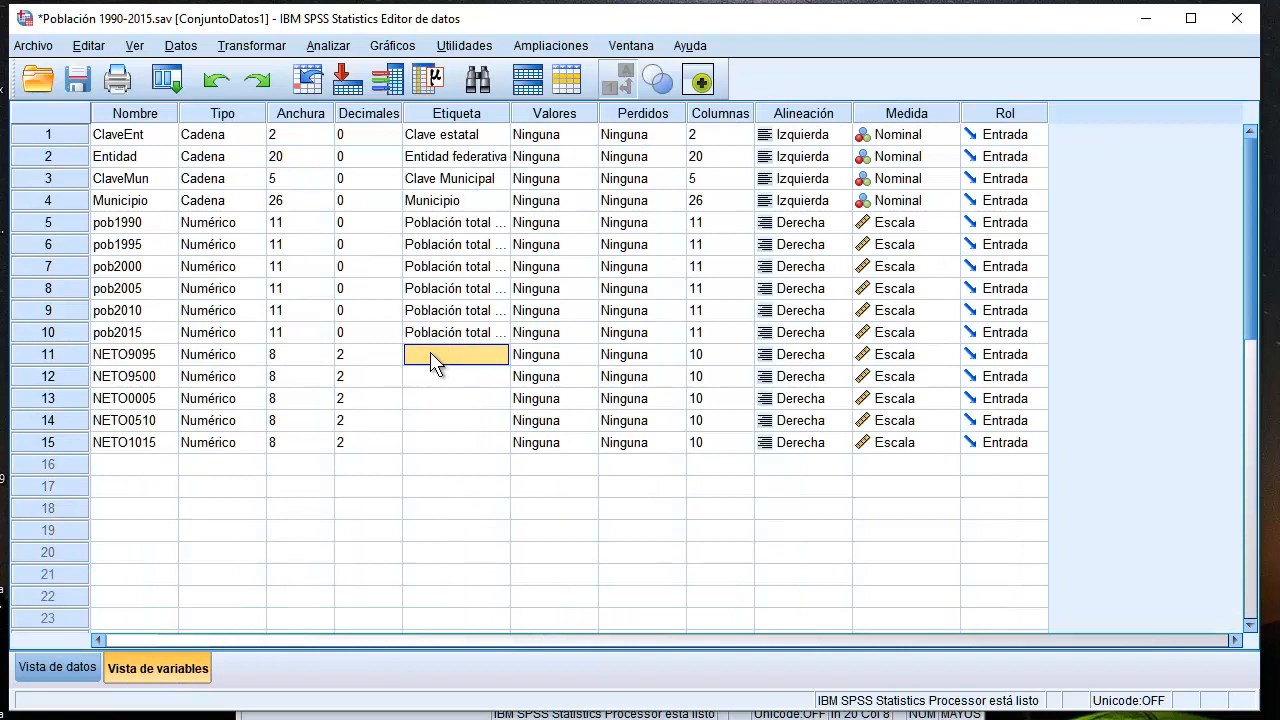
pyautogui.click(432, 356)
pyautogui.write('Crecimiento neto 1990')
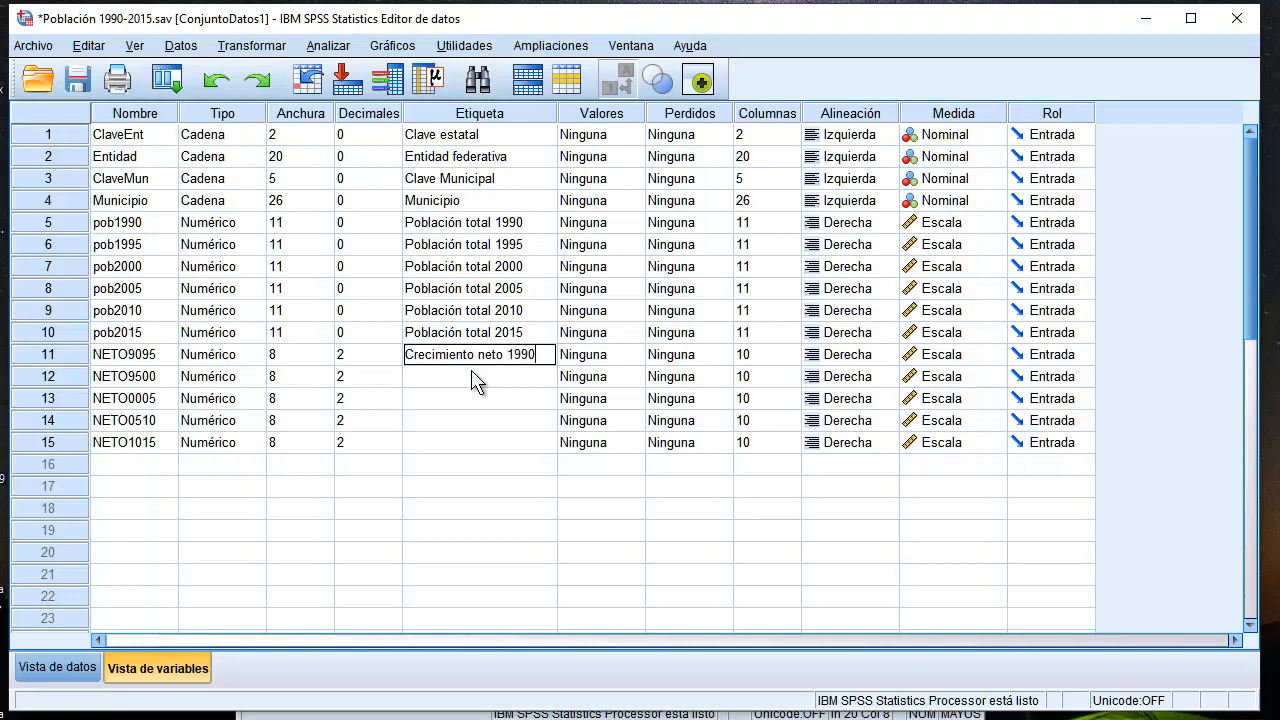
pyautogui.write('199')
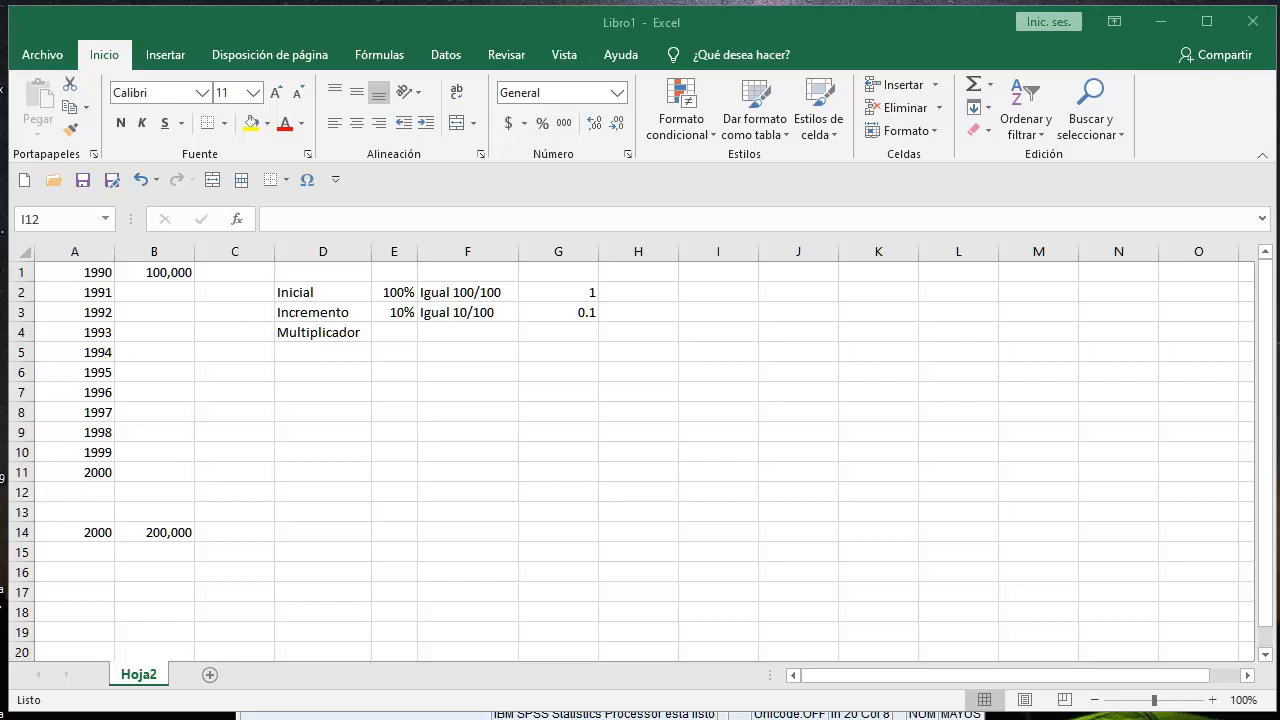
# Step: Switch to Excel and review the 1990 and 2000 year cells with their population values in A1:B1 and A14:B14
pyautogui.click(98, 272)
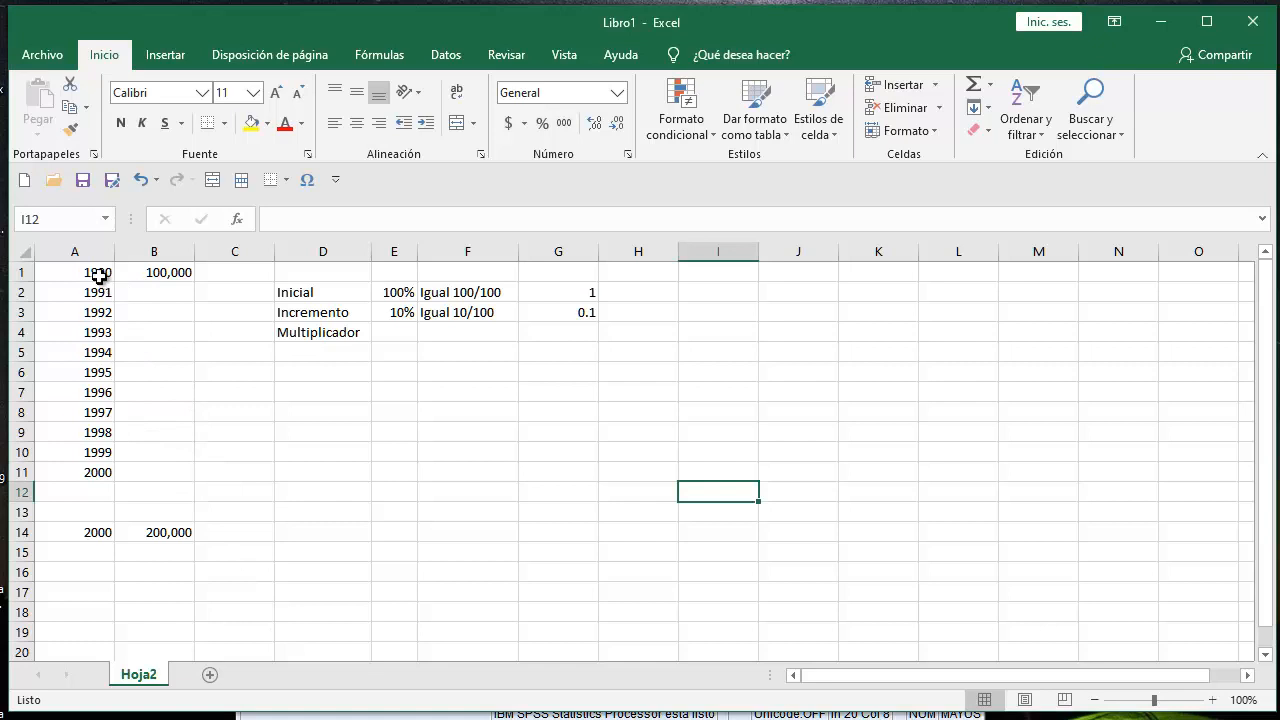
pyautogui.click(100, 274)
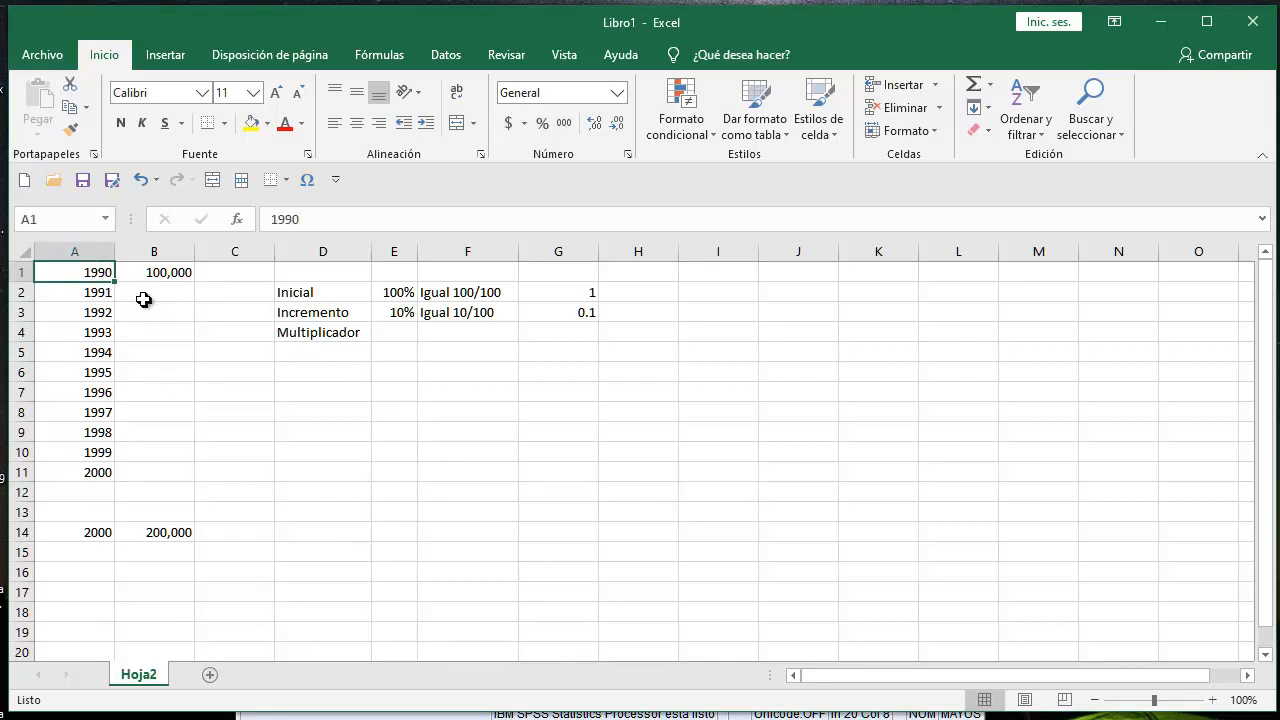
pyautogui.click(167, 274)
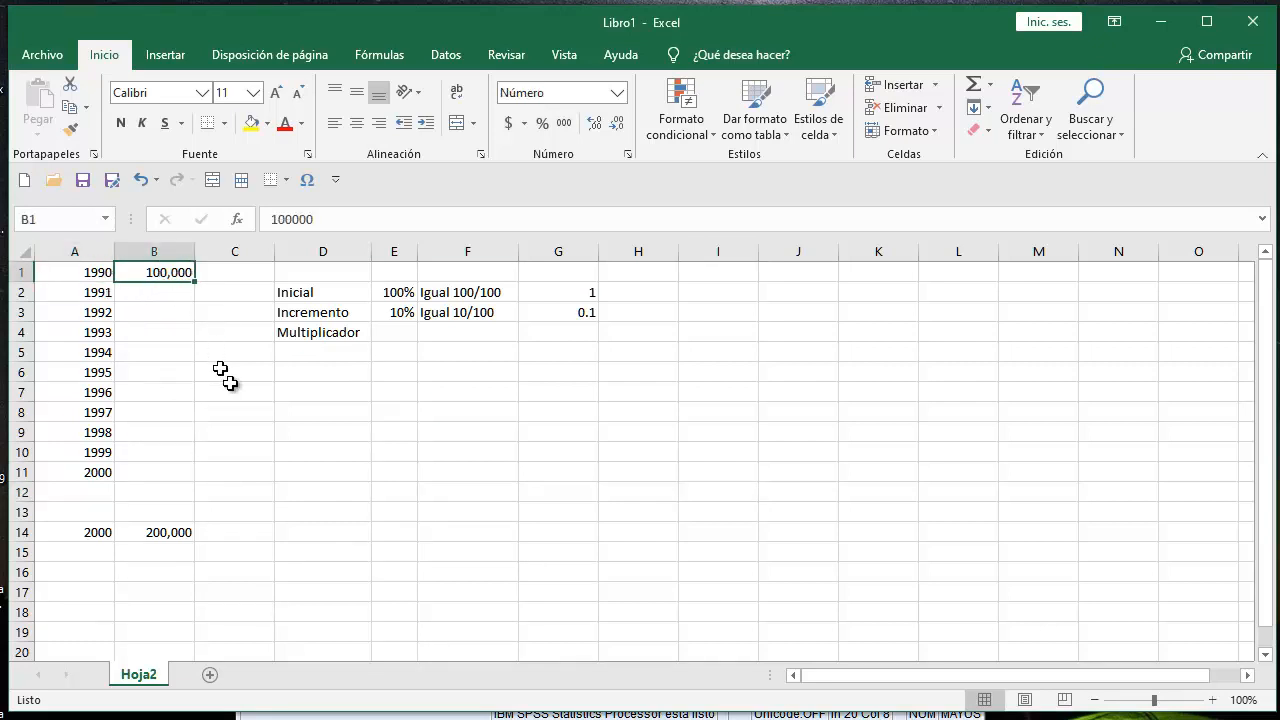
pyautogui.click(80, 274)
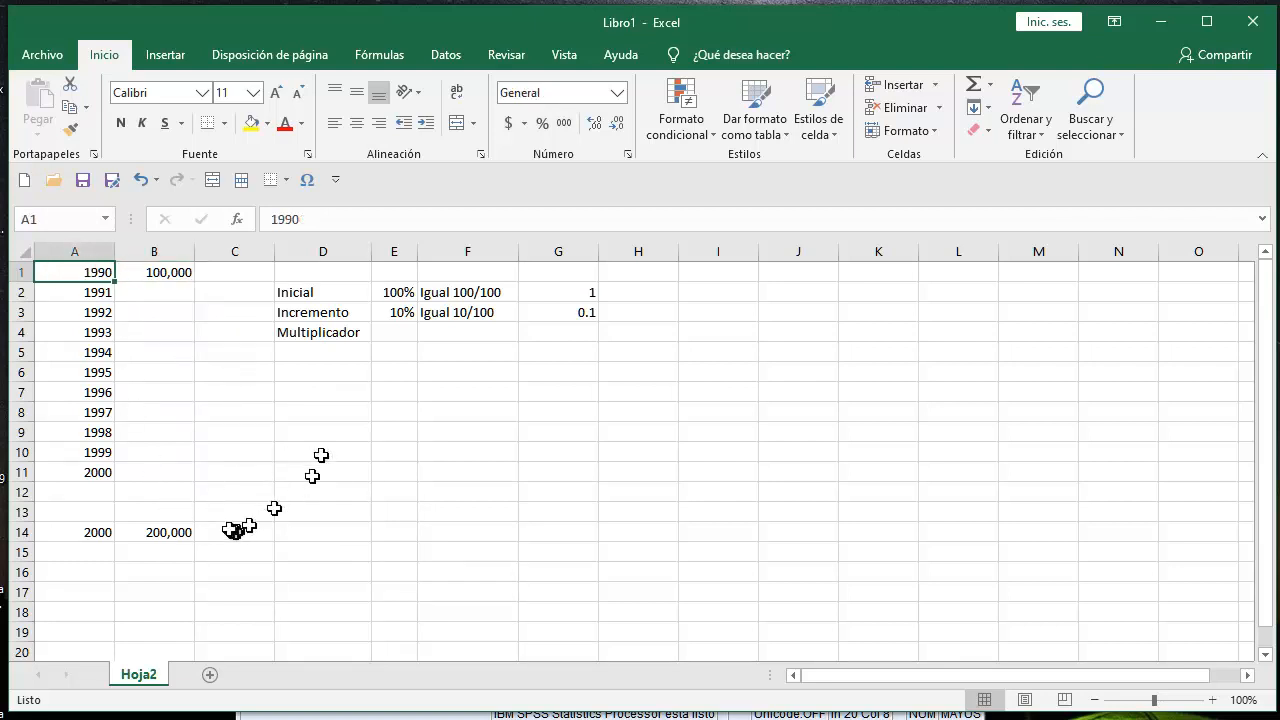
pyautogui.click(100, 535)
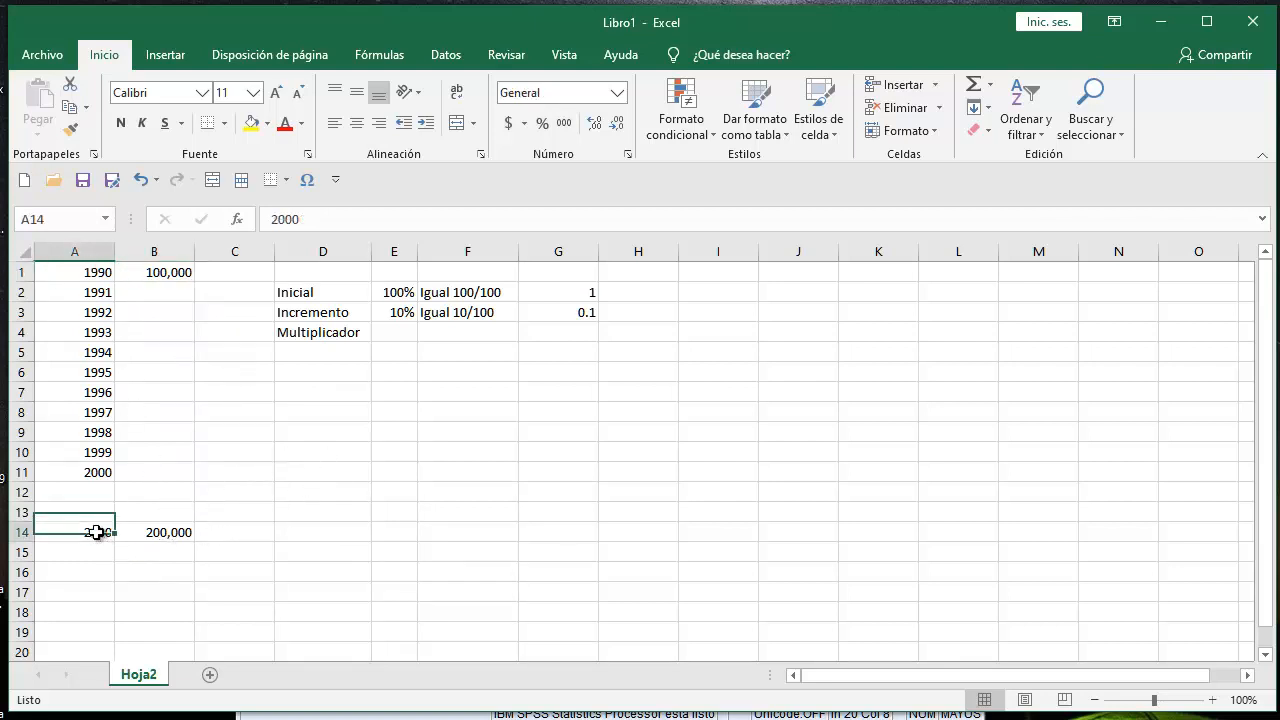
pyautogui.click(185, 533)
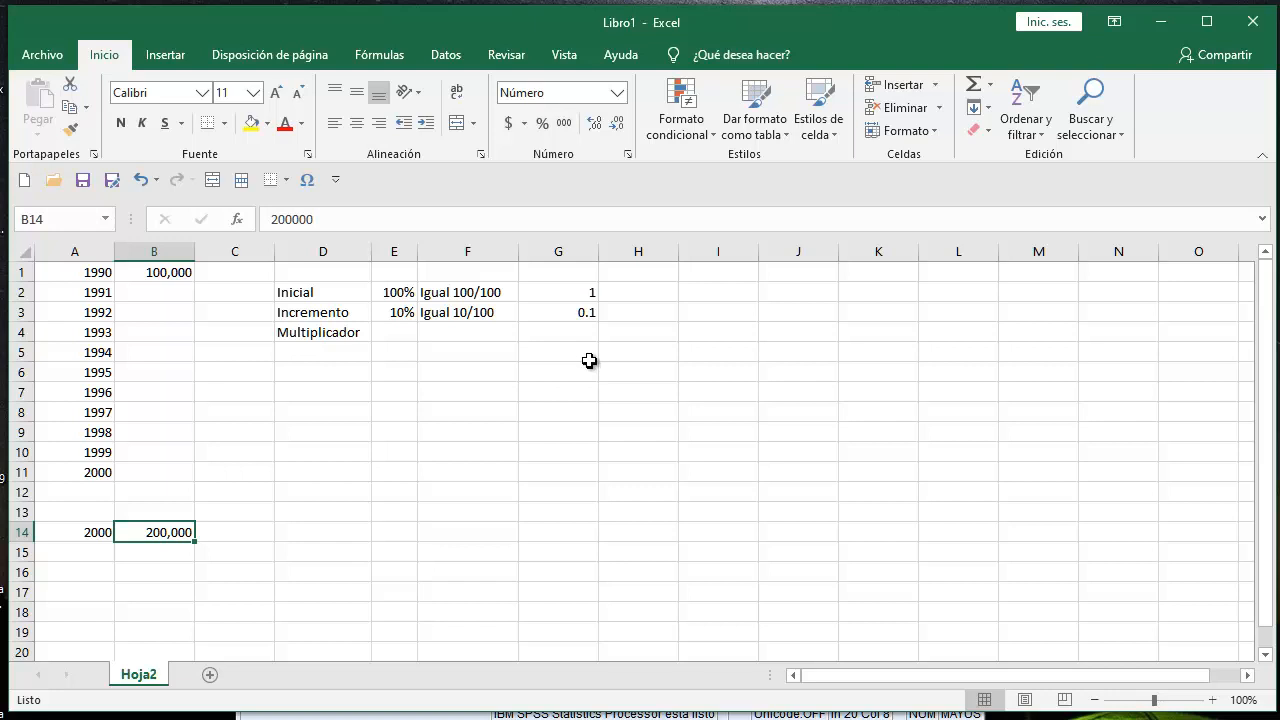
# Step: Review the Inicial and Incremento rows, checking the percentages, their fraction notes and the decimal equivalents in E2:G3
pyautogui.click(403, 298)
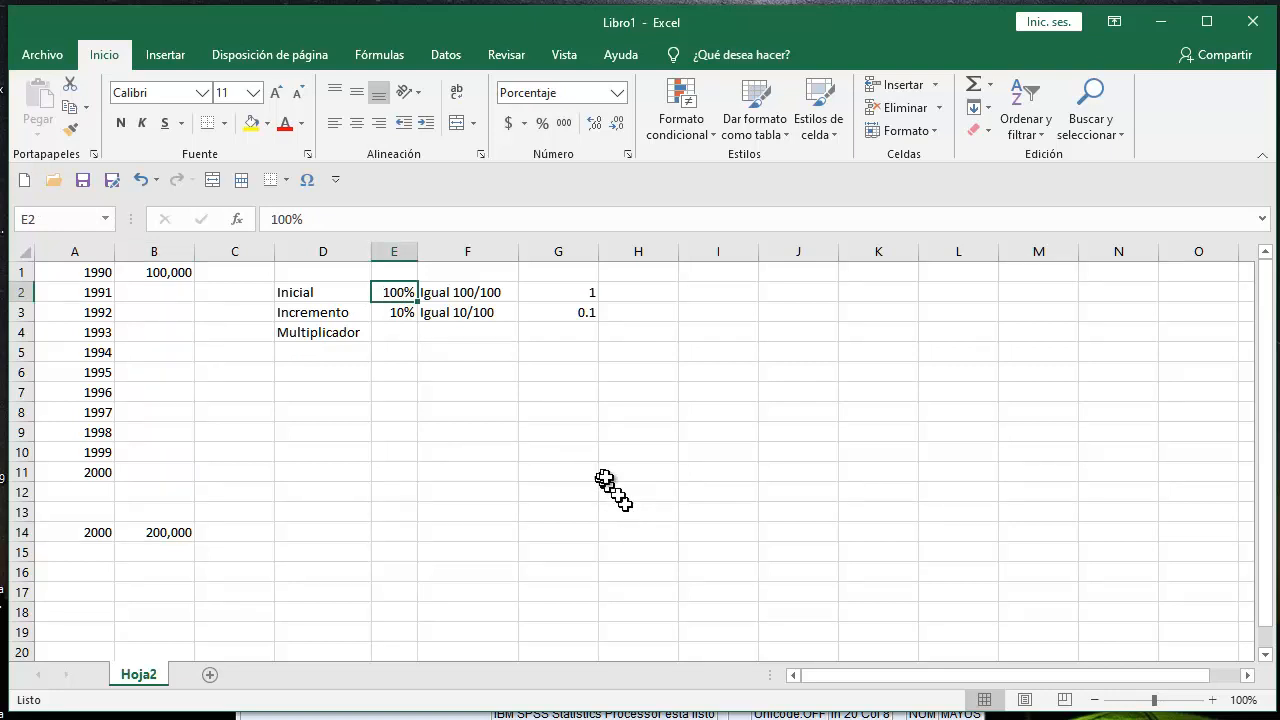
pyautogui.click(458, 298)
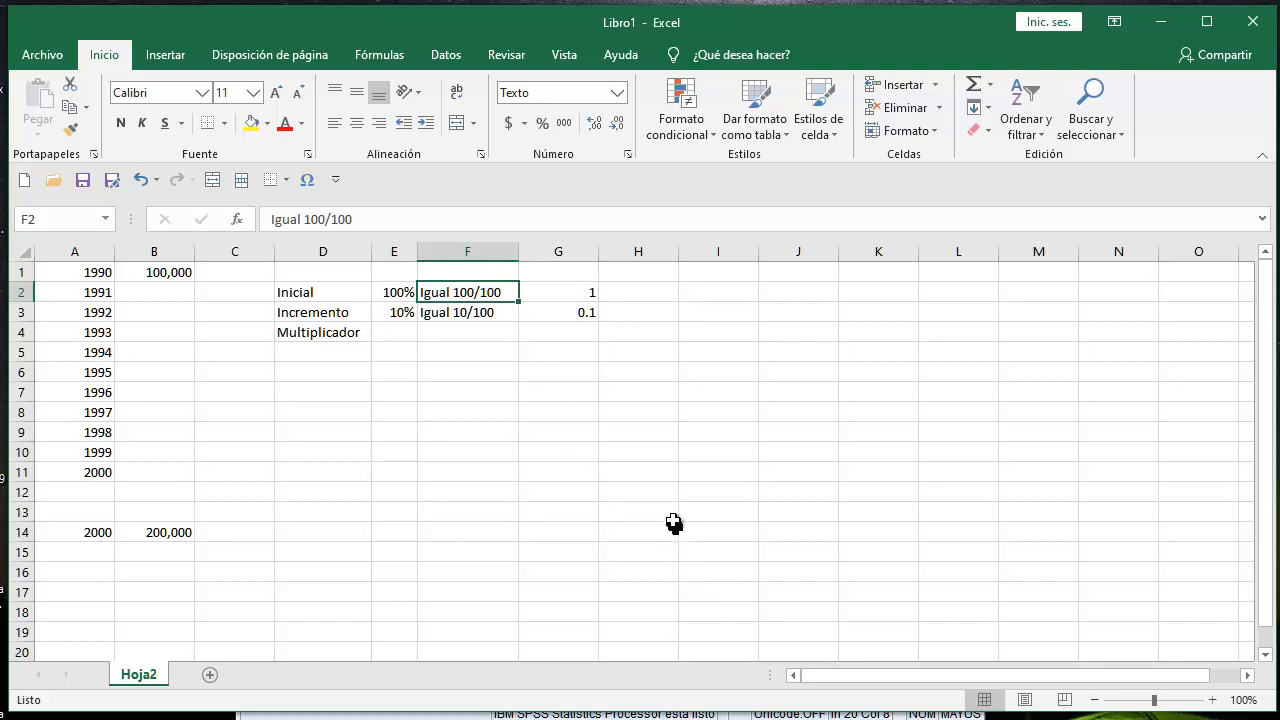
pyautogui.click(574, 293)
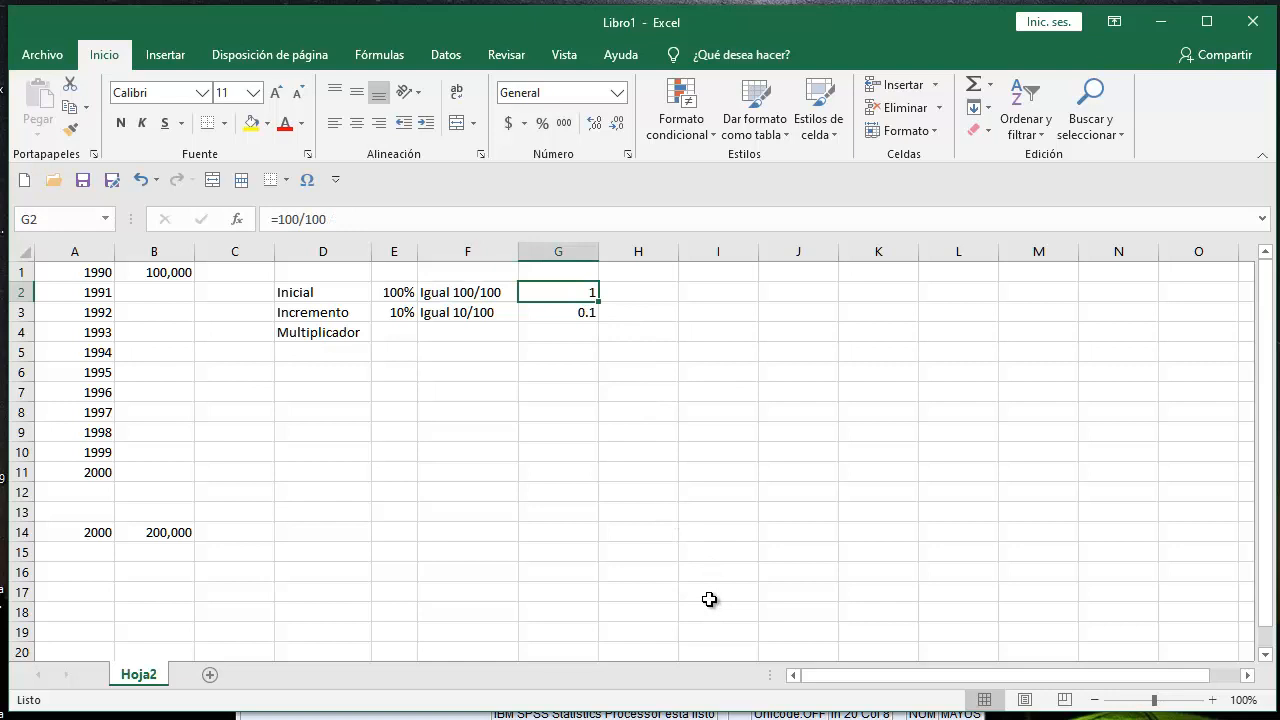
pyautogui.click(306, 312)
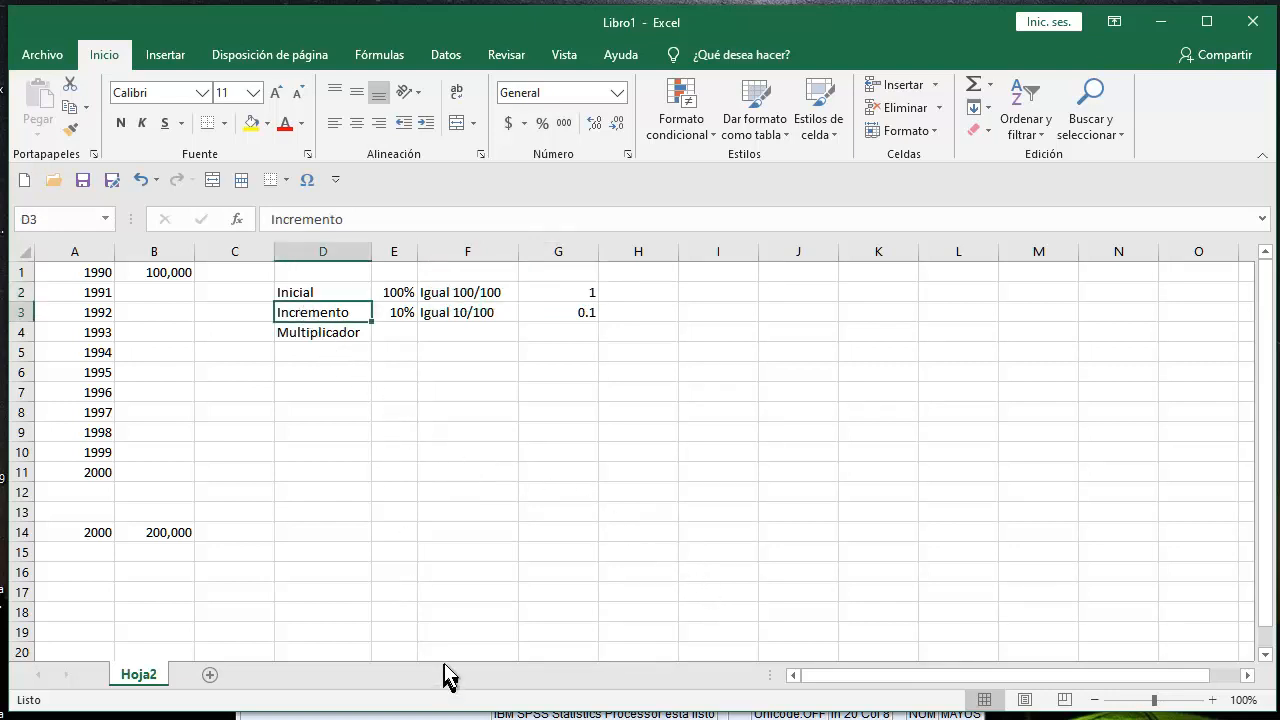
pyautogui.click(398, 293)
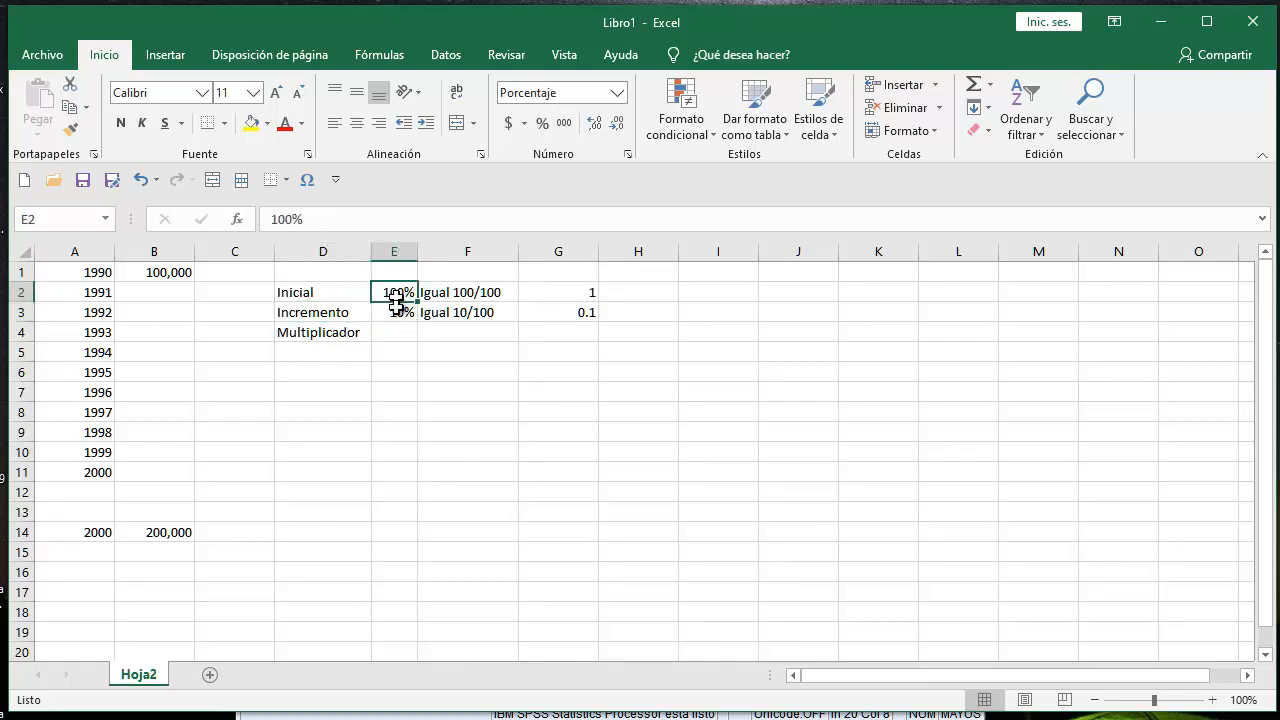
pyautogui.click(308, 314)
pyautogui.click(397, 312)
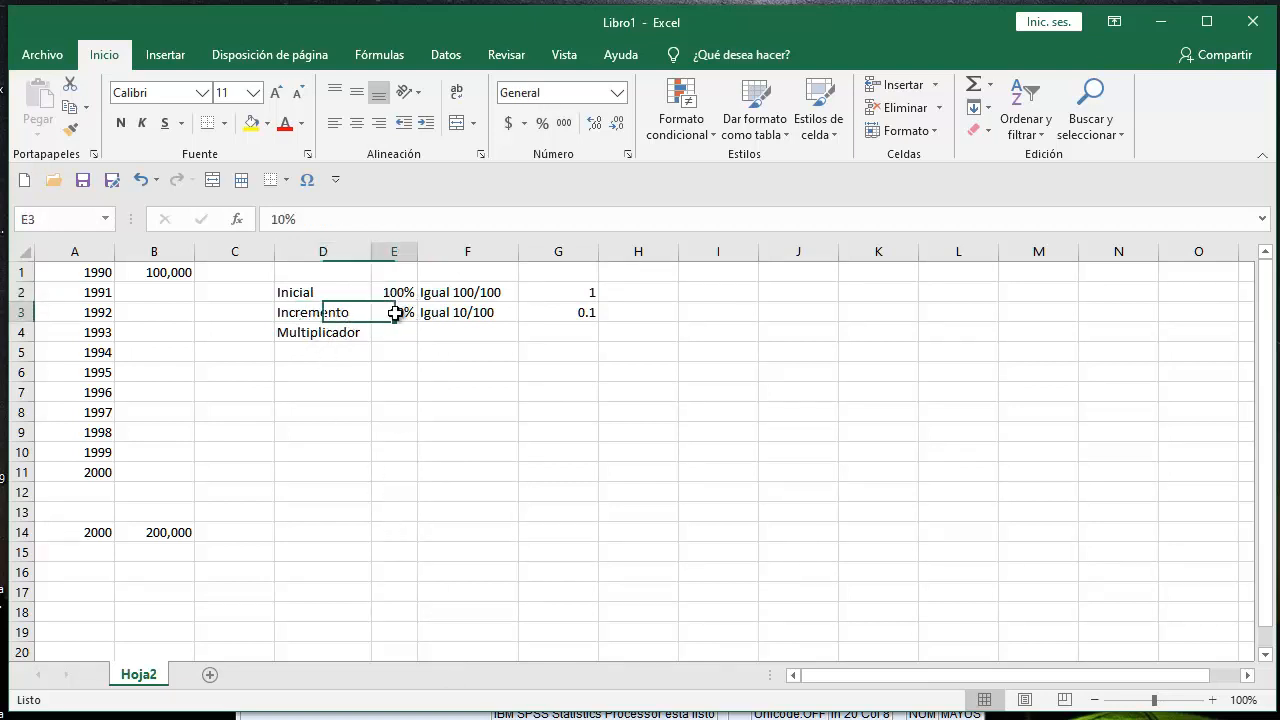
pyautogui.click(483, 316)
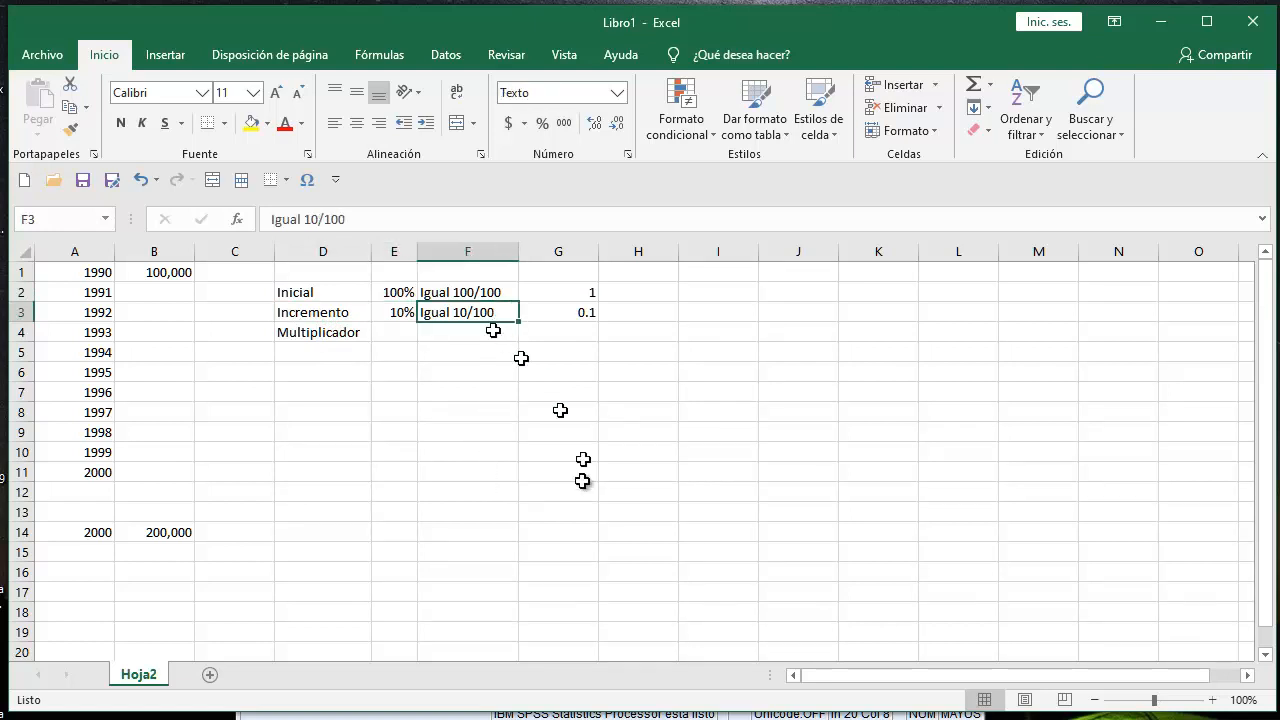
pyautogui.click(563, 316)
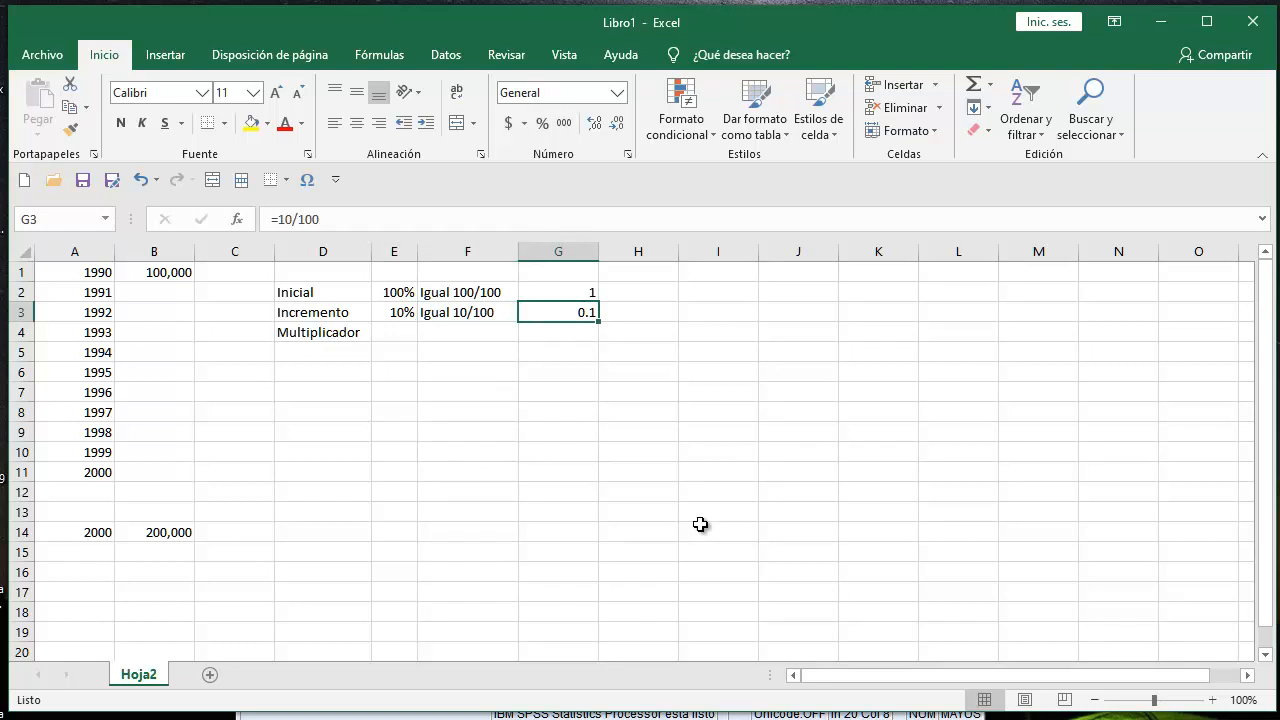
# Step: Calculate the Multiplicador in G4 by adding the initial and increment decimals with =G2+G3
pyautogui.click(568, 334)
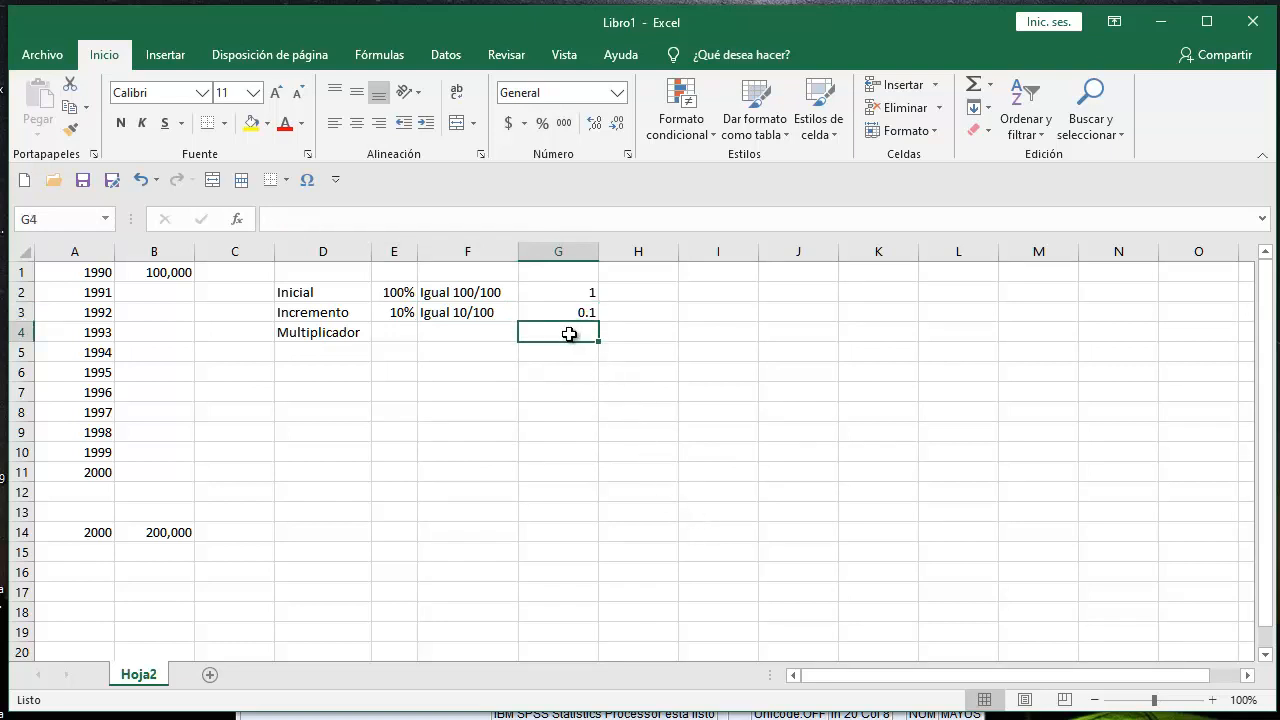
pyautogui.write('=')
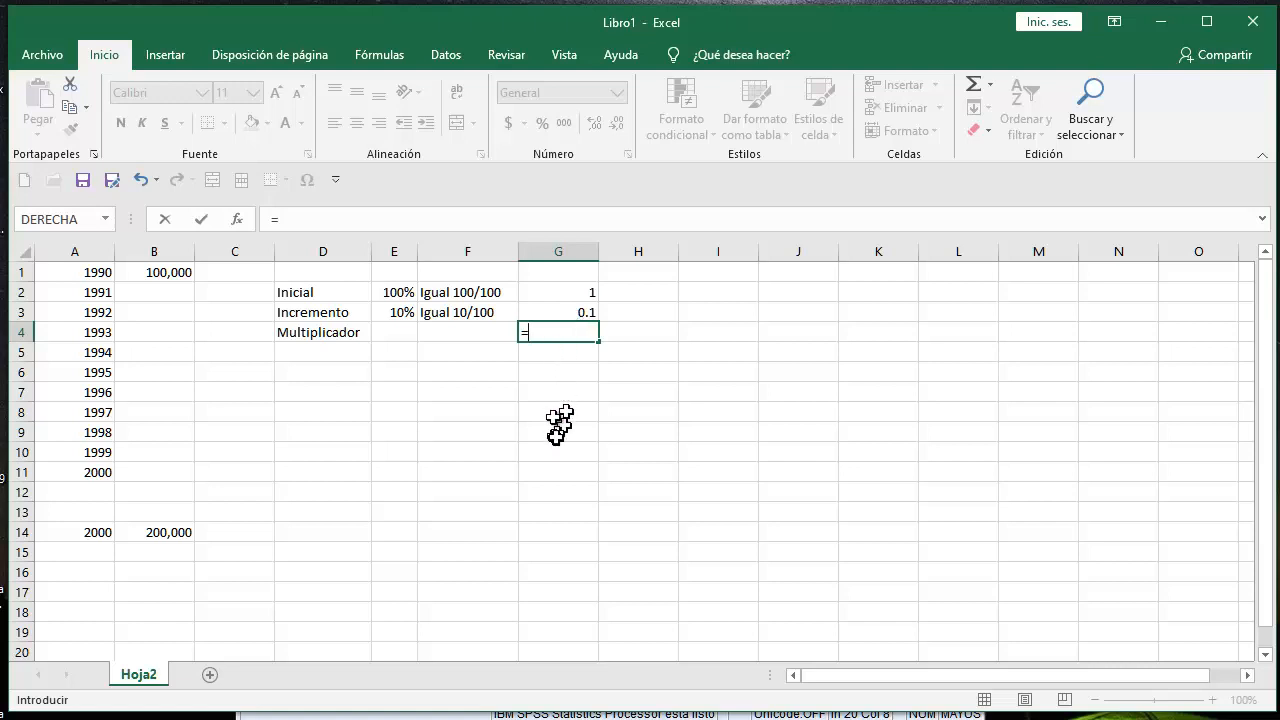
pyautogui.click(574, 290)
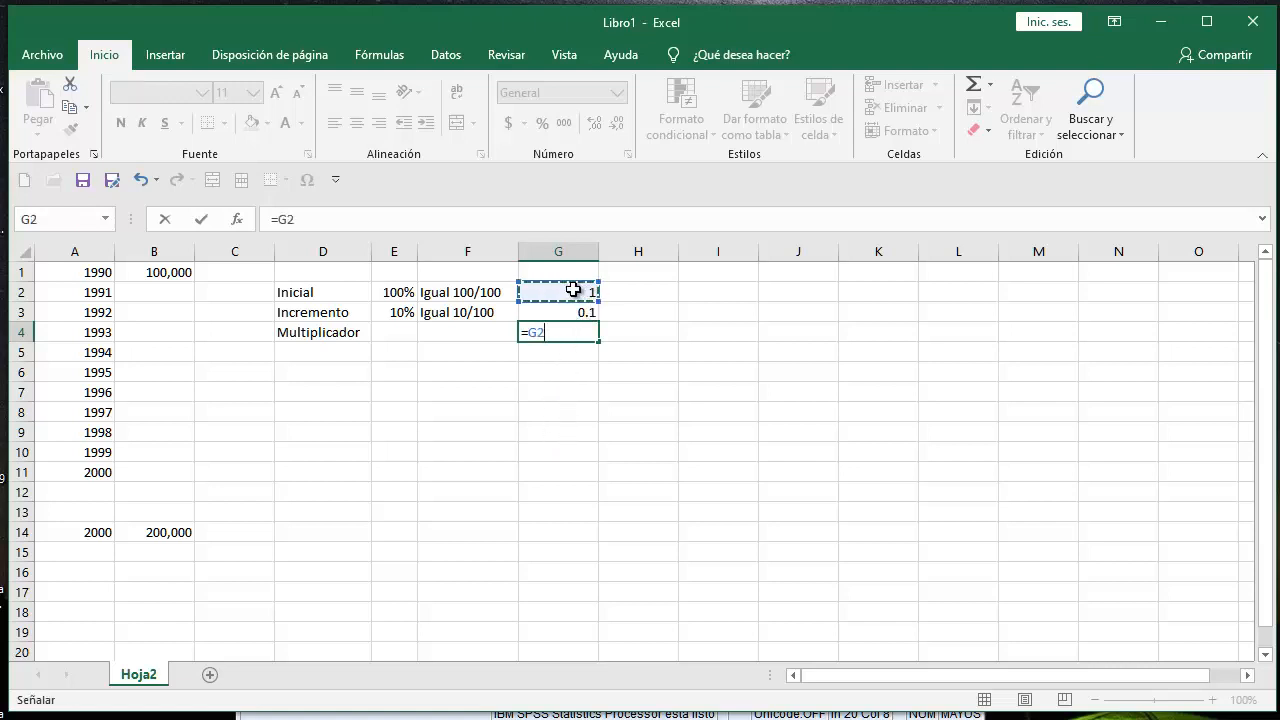
pyautogui.write('+')
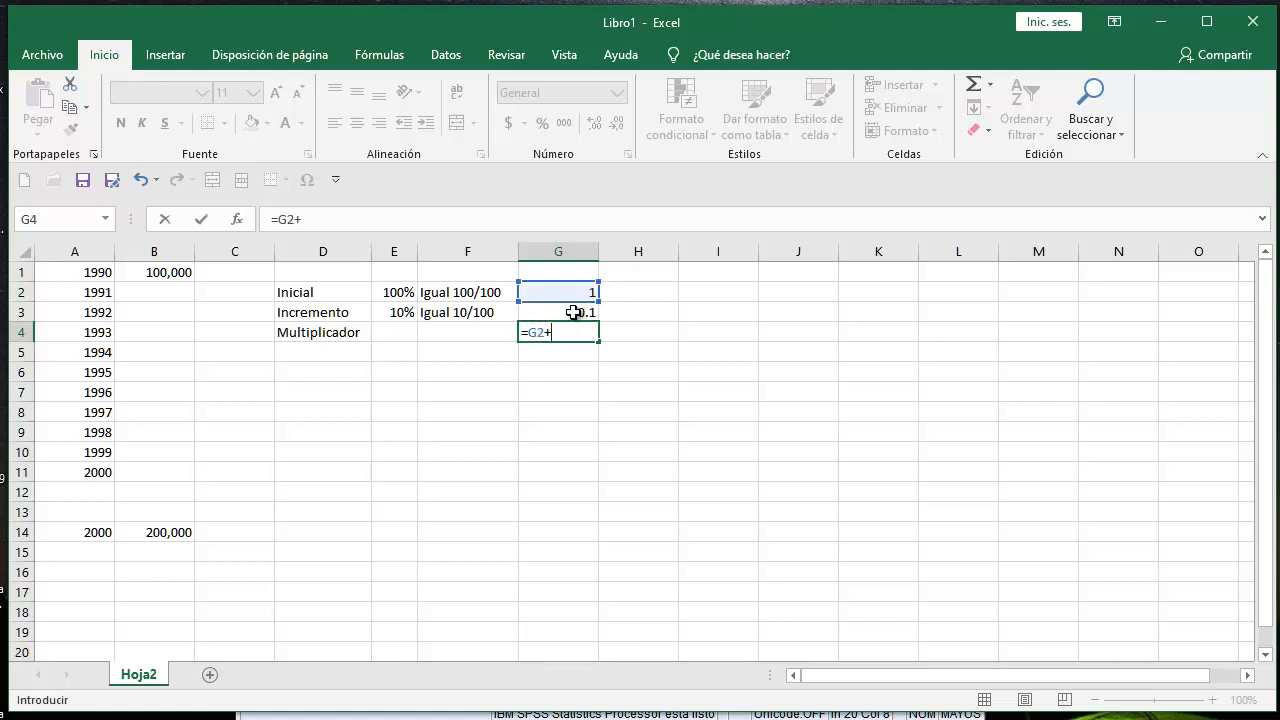
pyautogui.click(576, 310)
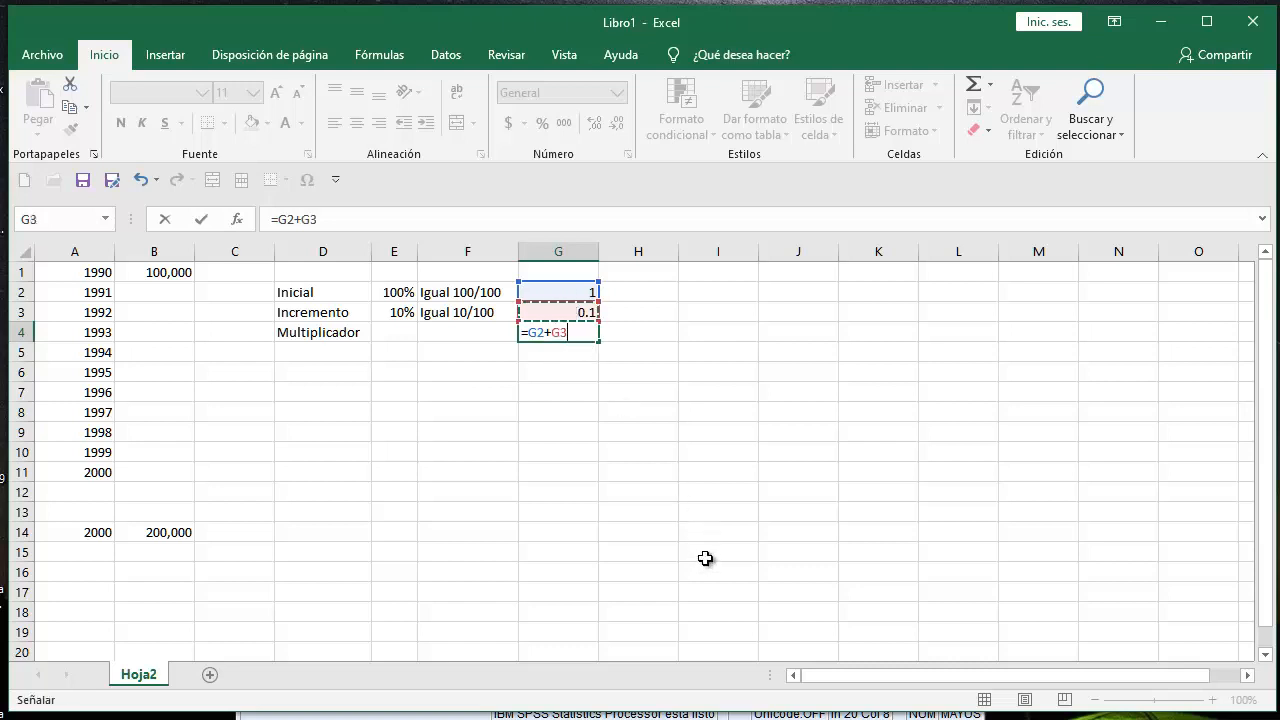
pyautogui.press('Return')
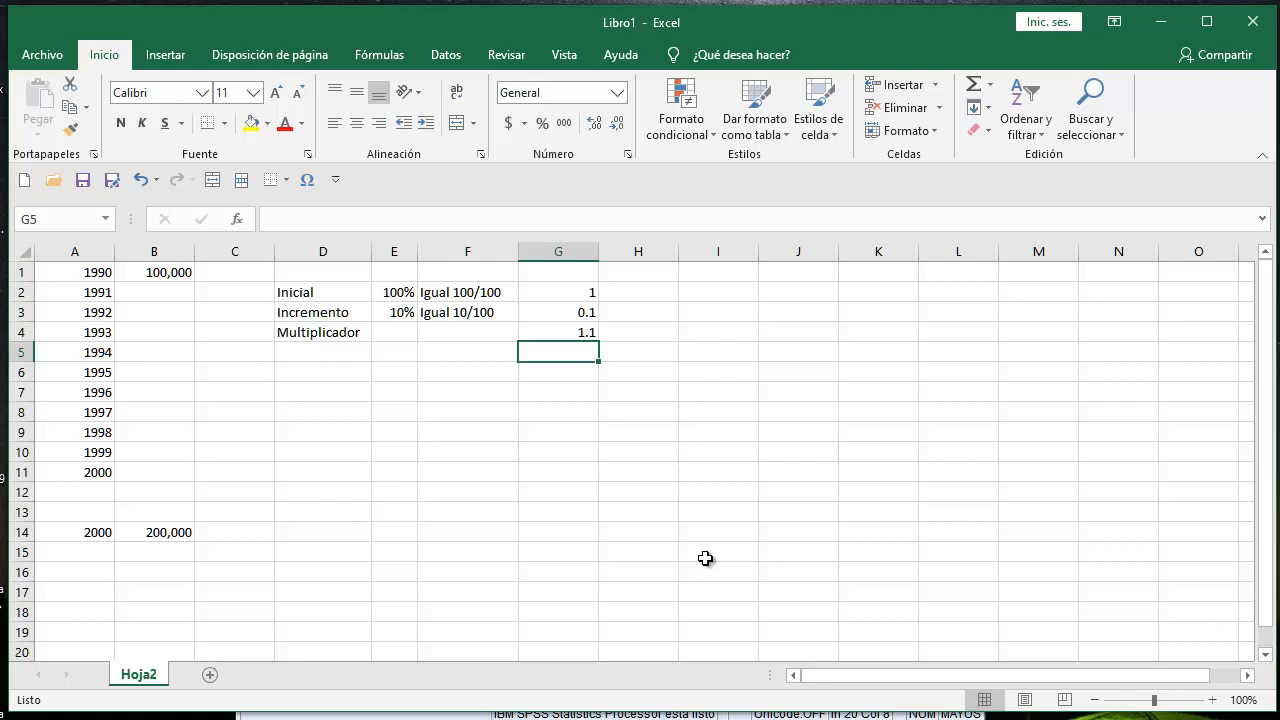
# Step: Calculate the 1991 population in B2 from the 1990 population with the formula =B1*1.1
pyautogui.click(170, 296)
pyautogui.click(276, 218)
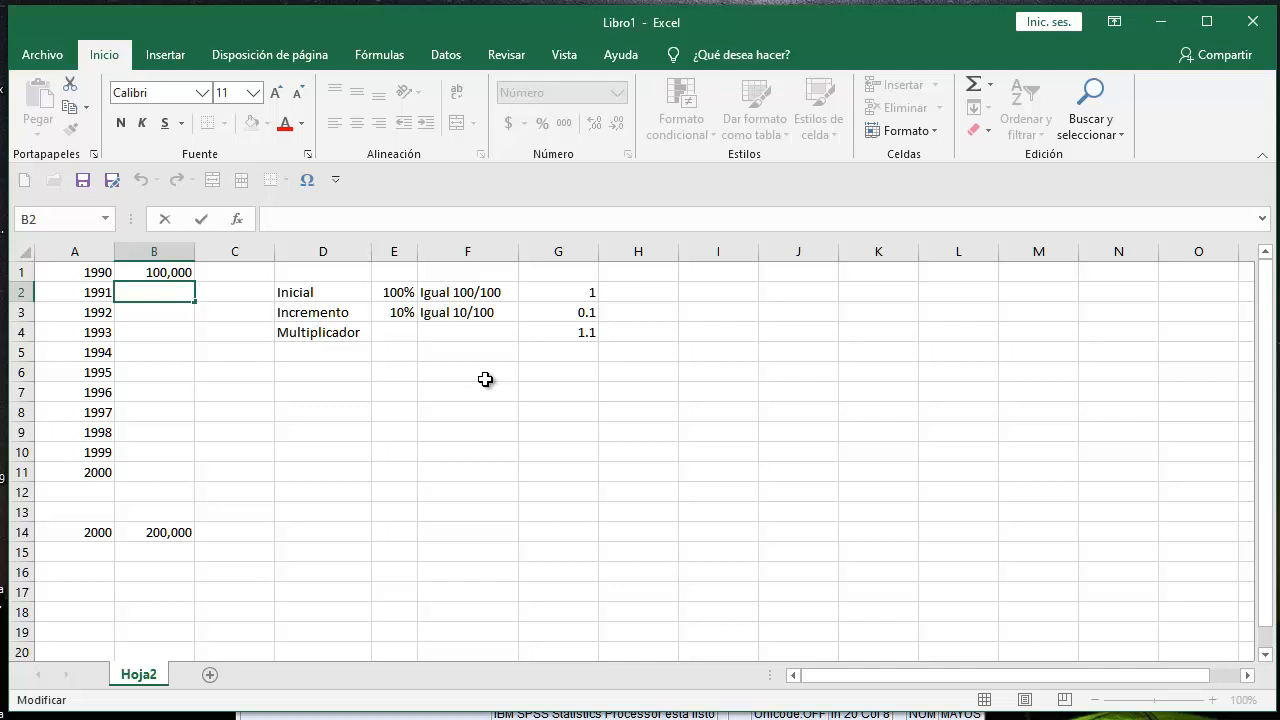
pyautogui.write('=')
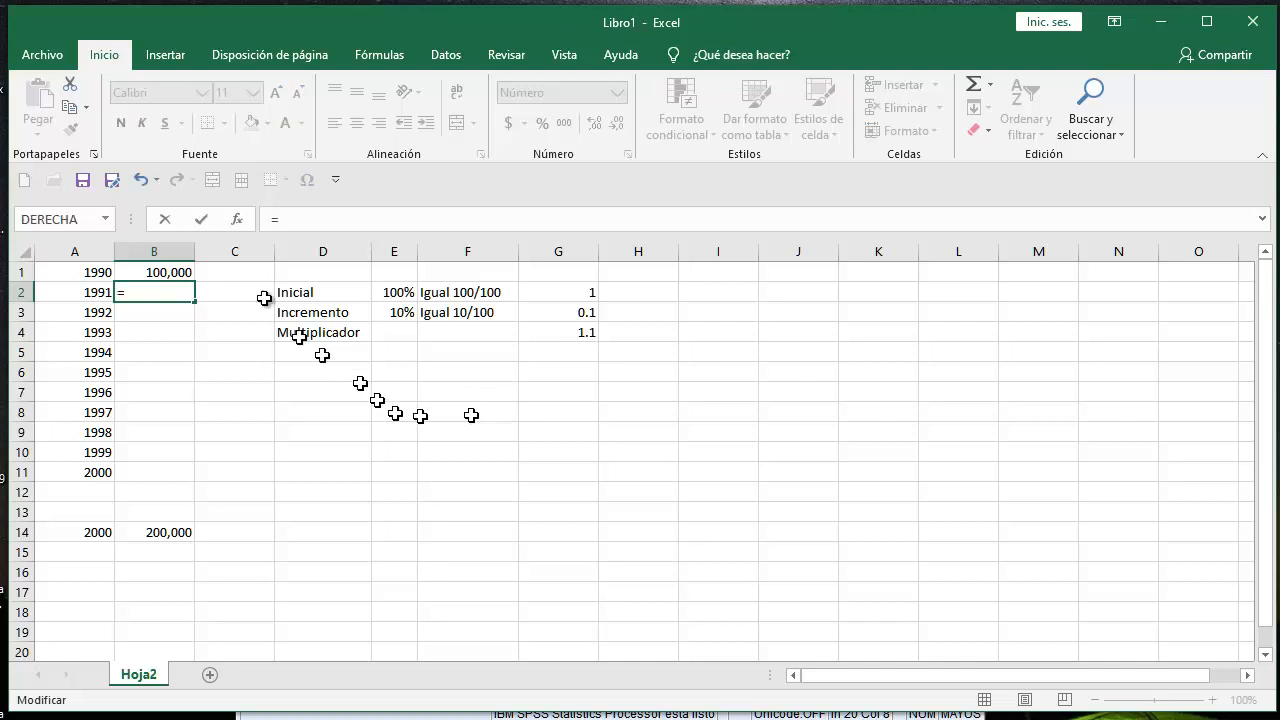
pyautogui.click(175, 272)
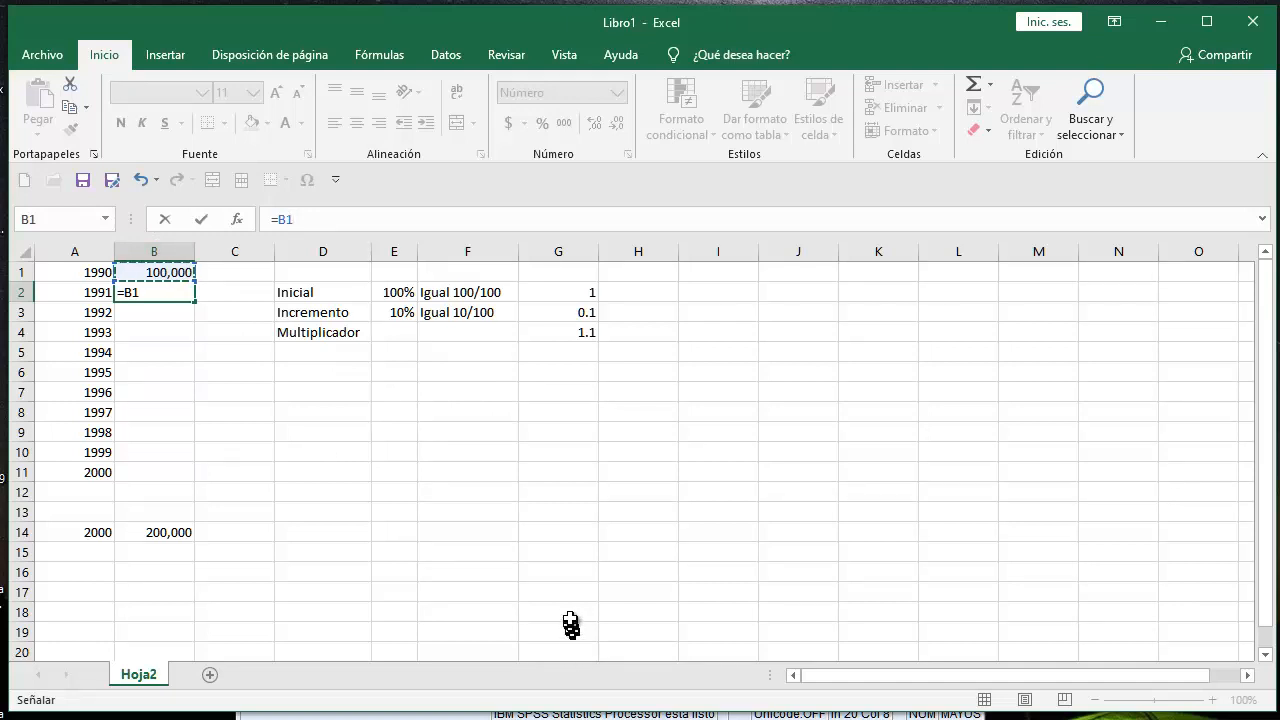
pyautogui.write('*1.1')
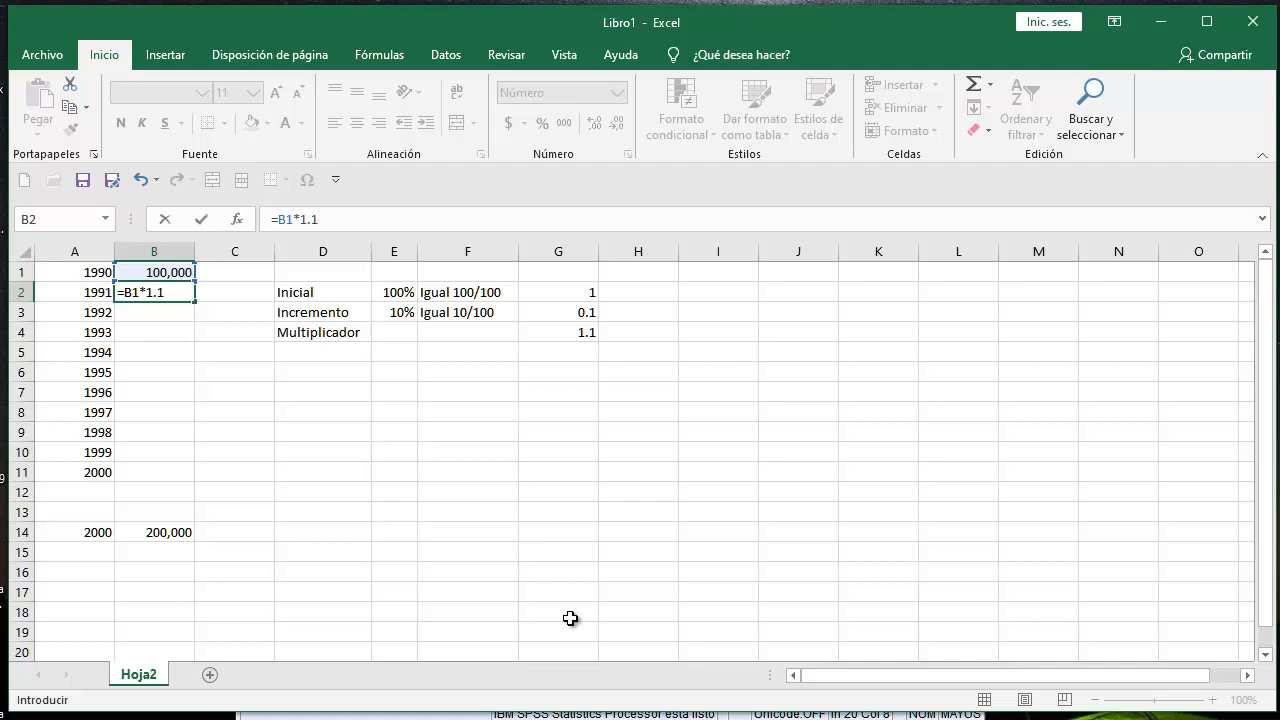
pyautogui.press('Return')
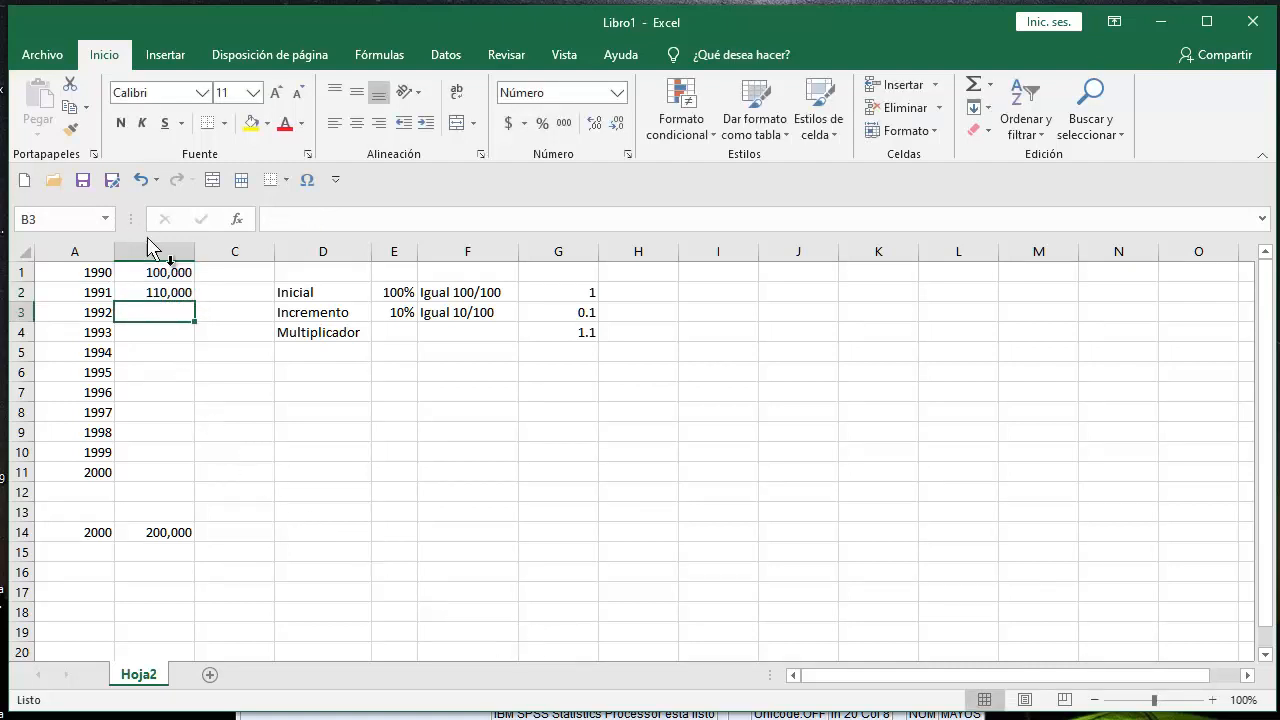
# Step: Fill the 1991 population formula down through B11 and check the formula for the year 2000
pyautogui.click(177, 290)
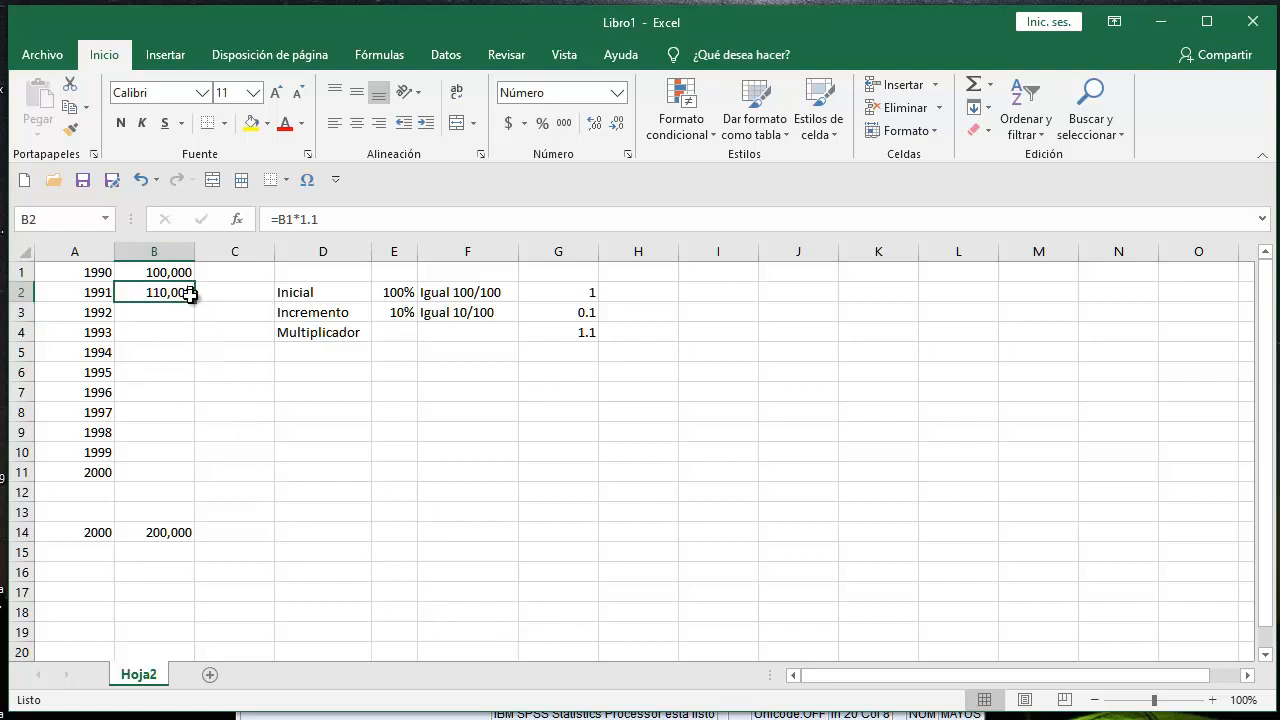
pyautogui.moveTo(193, 300); pyautogui.dragTo(203, 481)
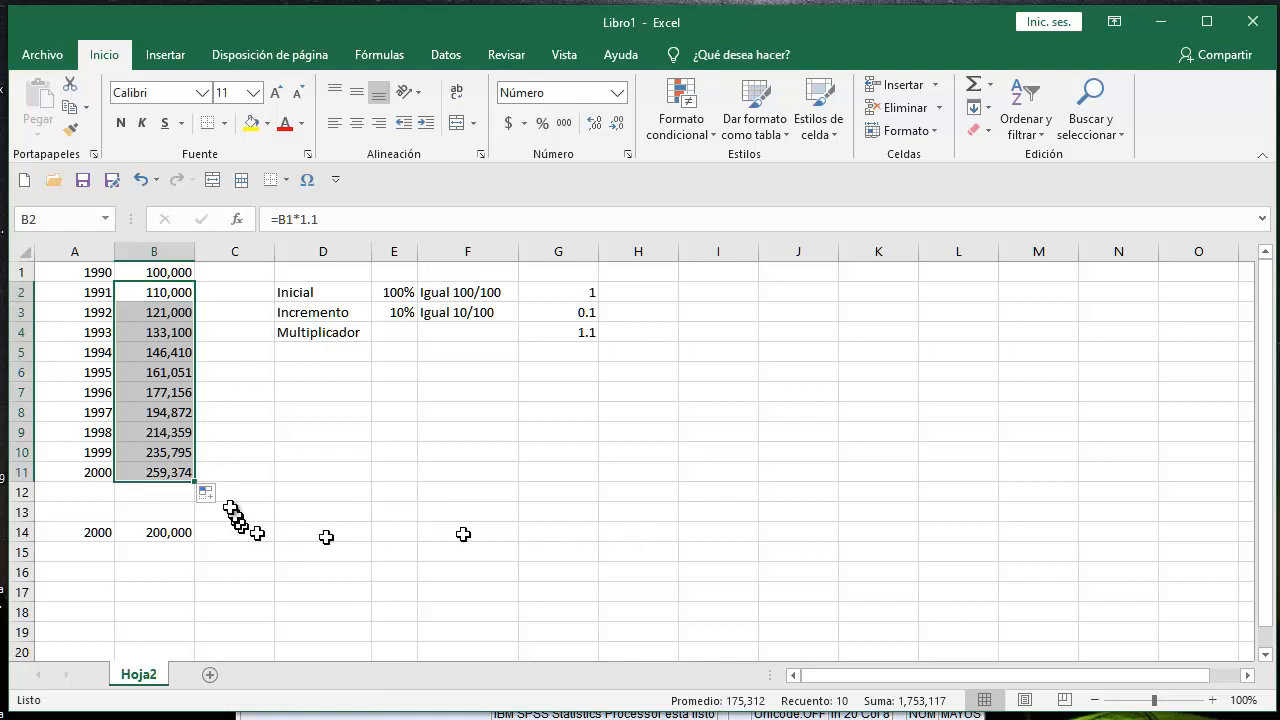
pyautogui.click(175, 473)
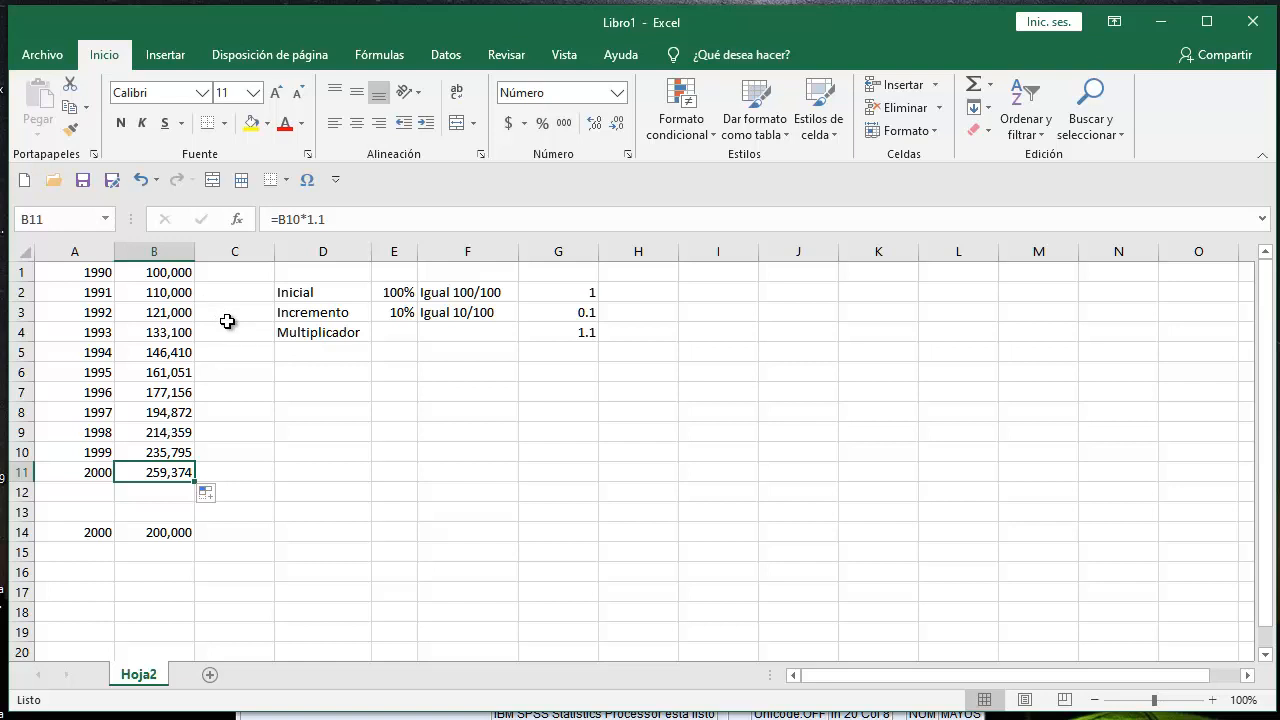
# Step: Clear the projected yearly populations for 1991 to 2000 in B2:B11
pyautogui.moveTo(168, 294); pyautogui.dragTo(158, 450)
pyautogui.press('Delete')
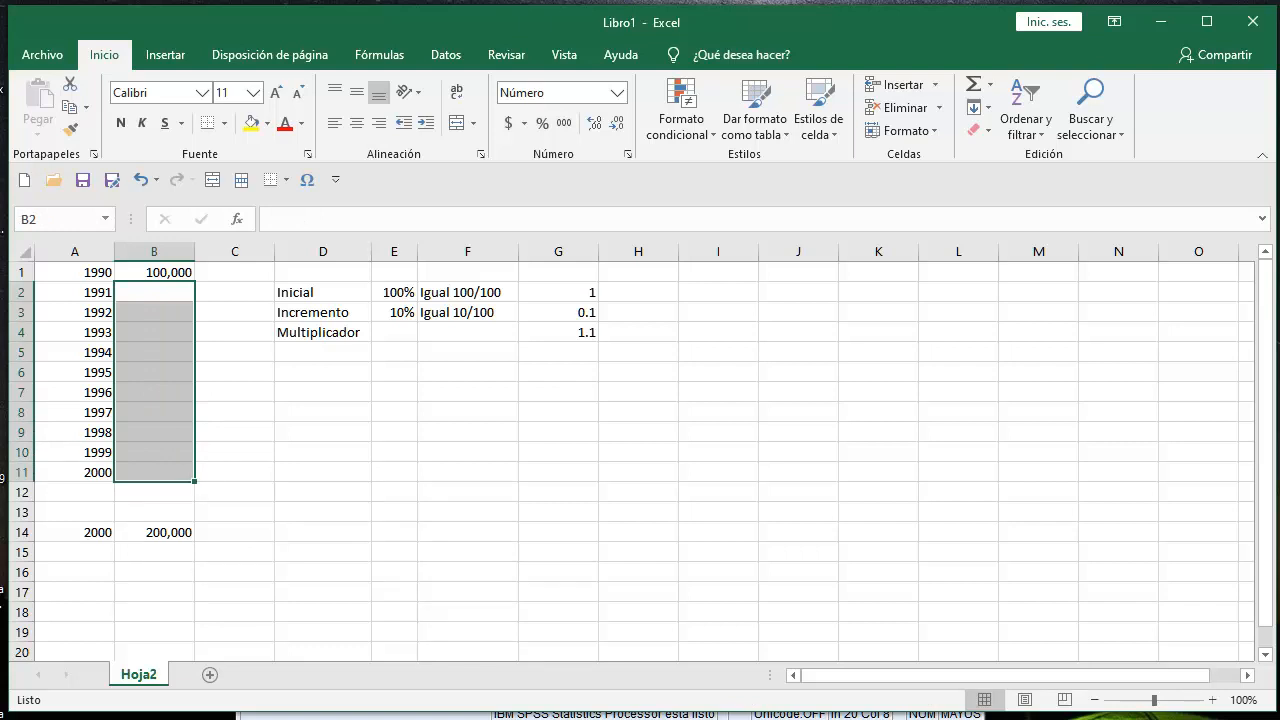
# Step: Switch to Notepad and examine each part of the annual growth formula =((Final/Inicial)^(1/10)-1)*100, then minimize the note
pyautogui.hotkey('alt', 'Tab')
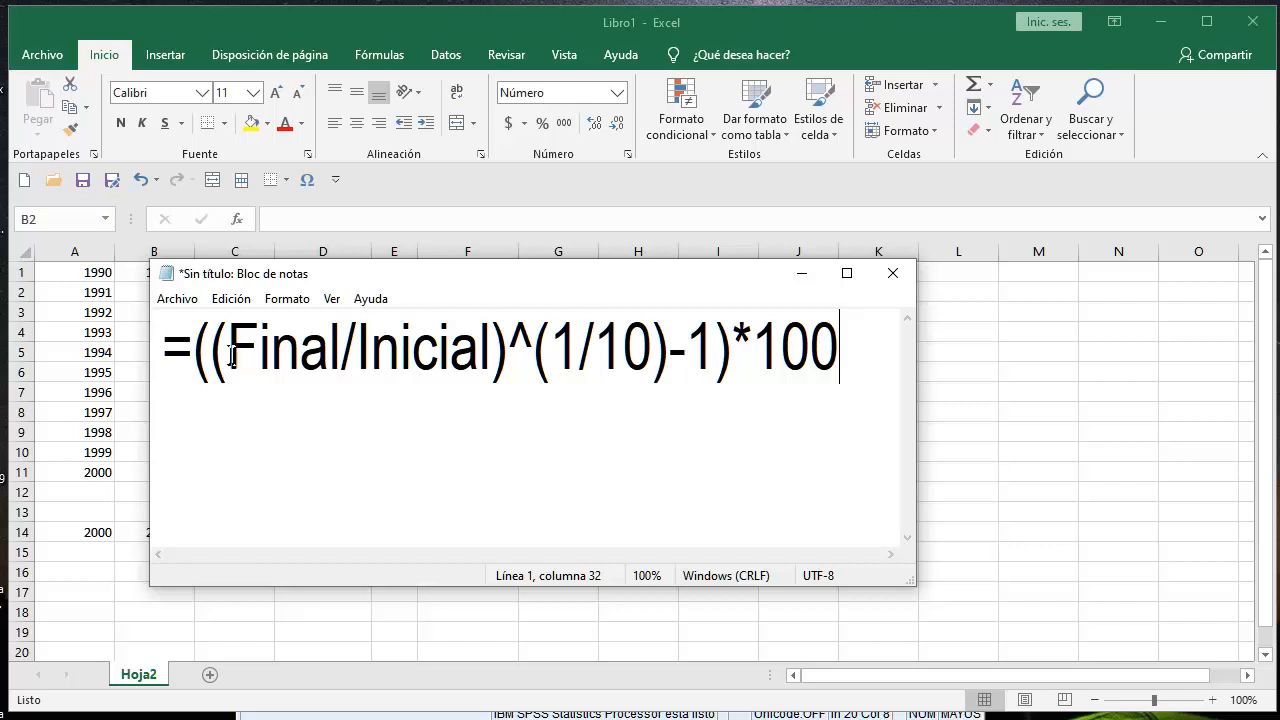
pyautogui.moveTo(231, 356); pyautogui.dragTo(343, 363)
pyautogui.click(402, 350)
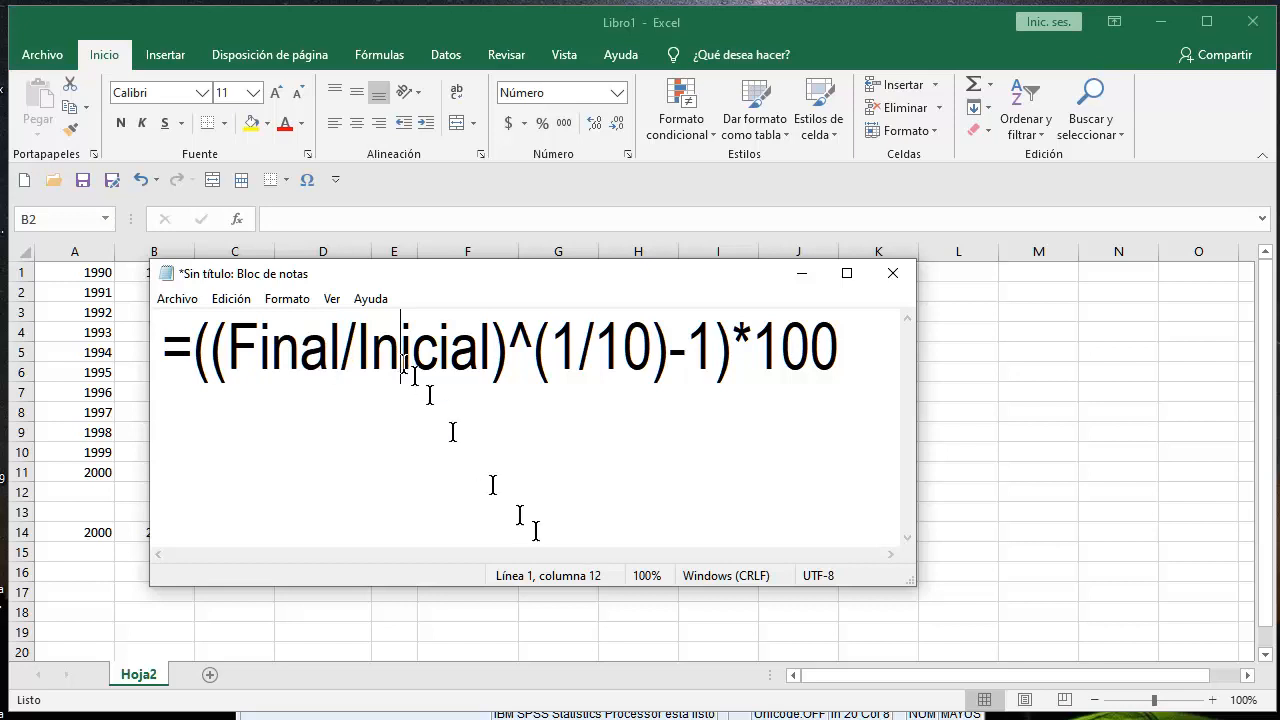
pyautogui.moveTo(510, 350); pyautogui.dragTo(534, 352)
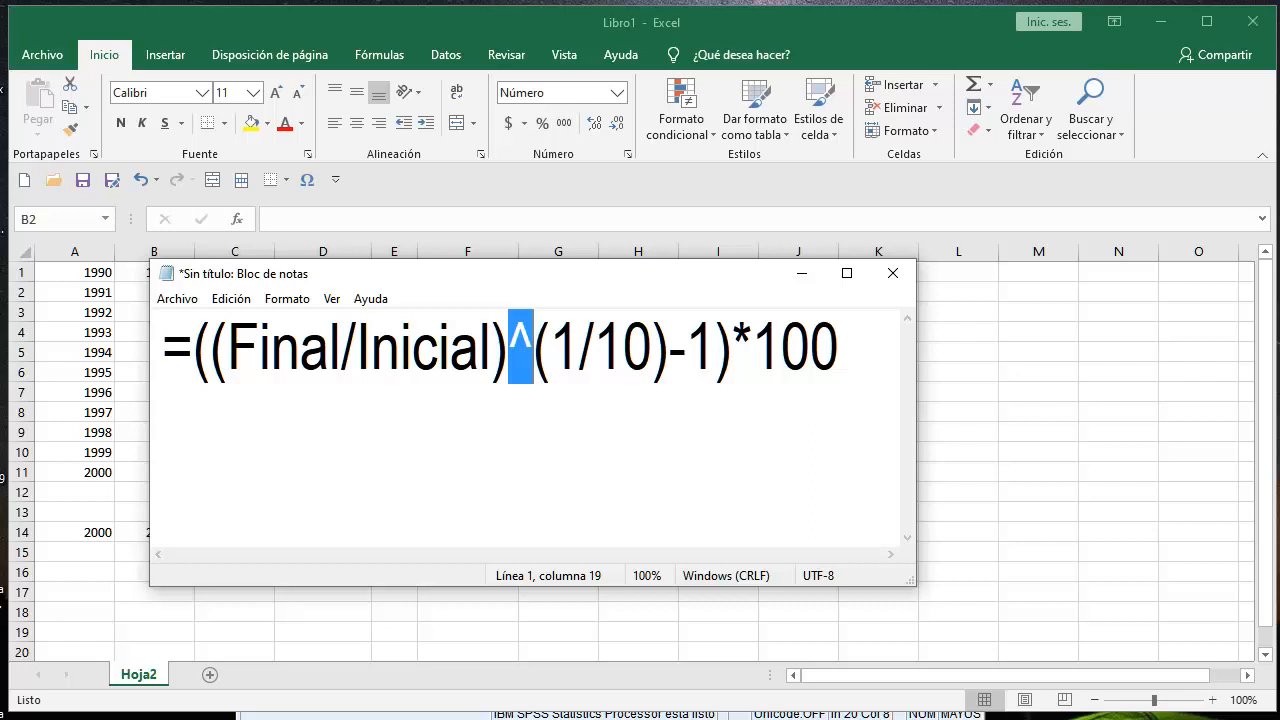
pyautogui.click(551, 350)
pyautogui.moveTo(552, 350); pyautogui.dragTo(636, 362)
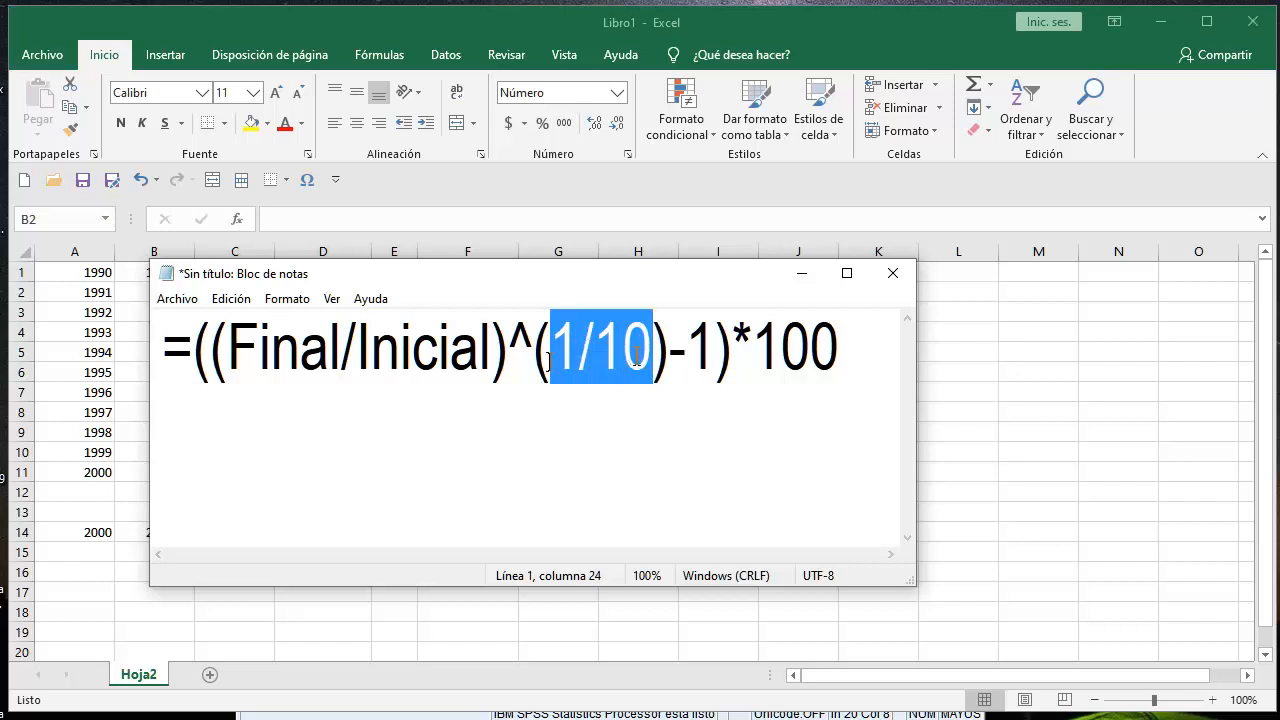
pyautogui.click(670, 351)
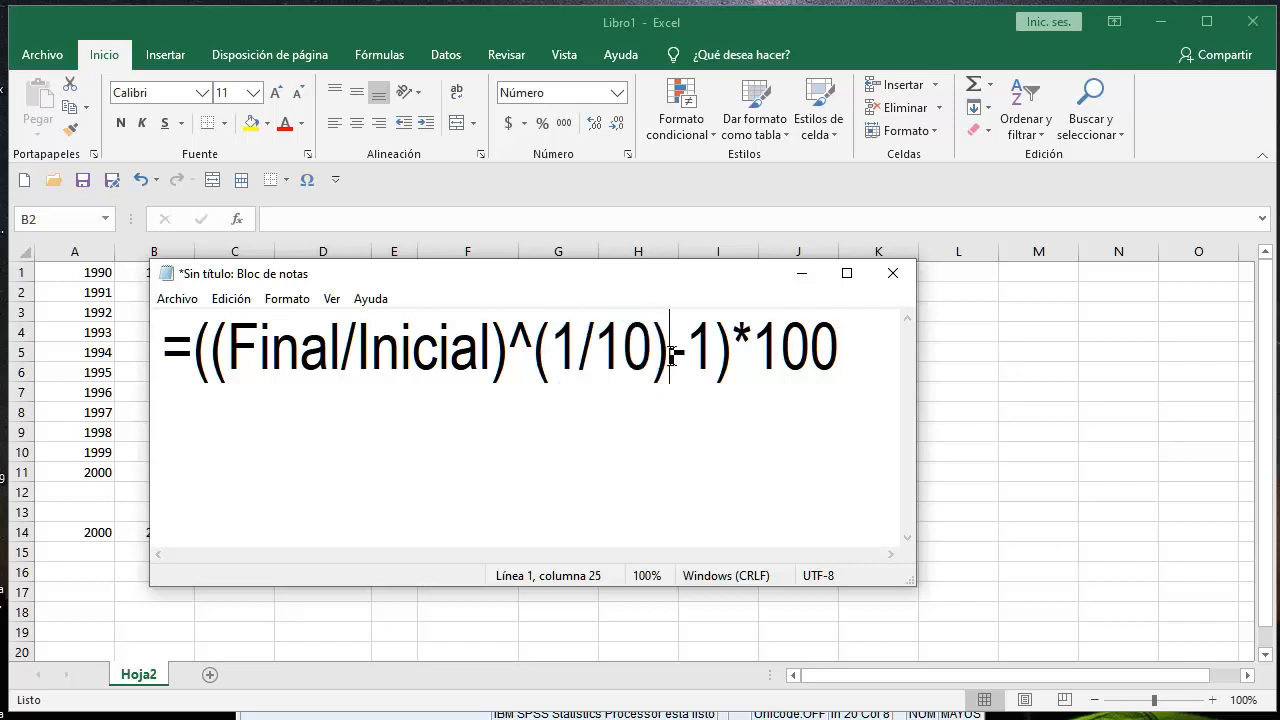
pyautogui.moveTo(670, 351); pyautogui.dragTo(718, 351)
pyautogui.click(757, 352)
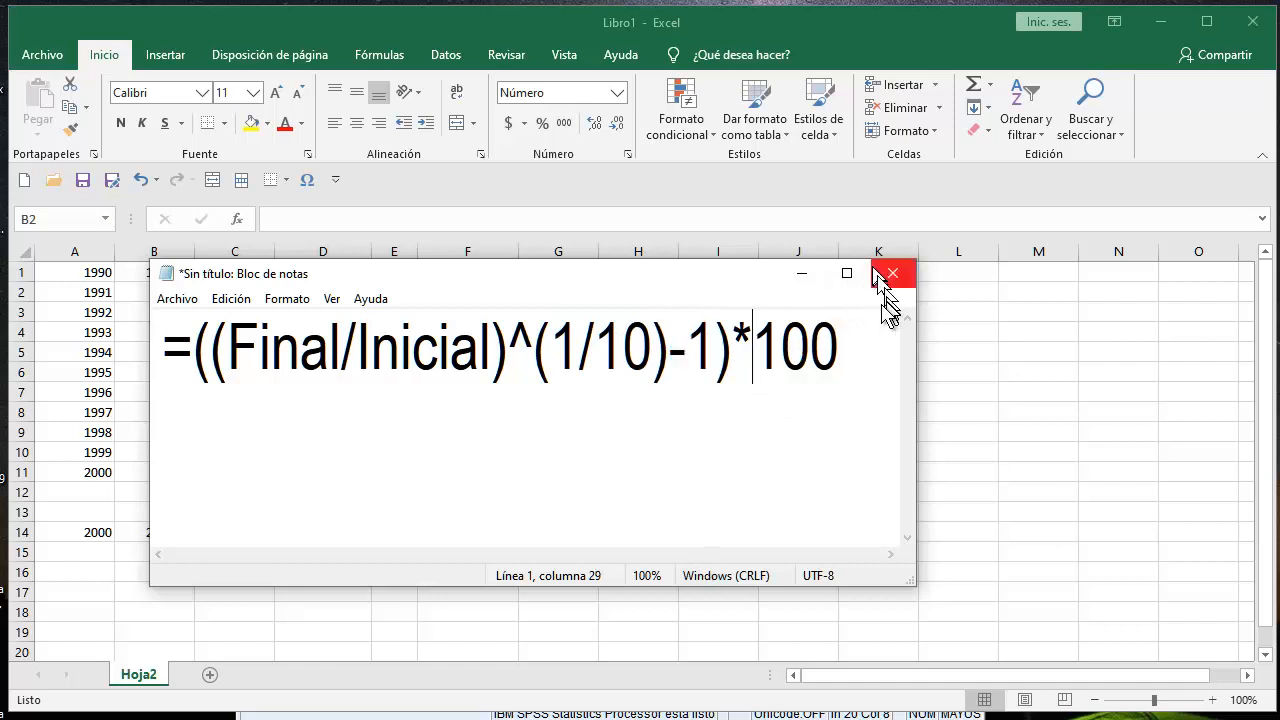
pyautogui.click(801, 275)
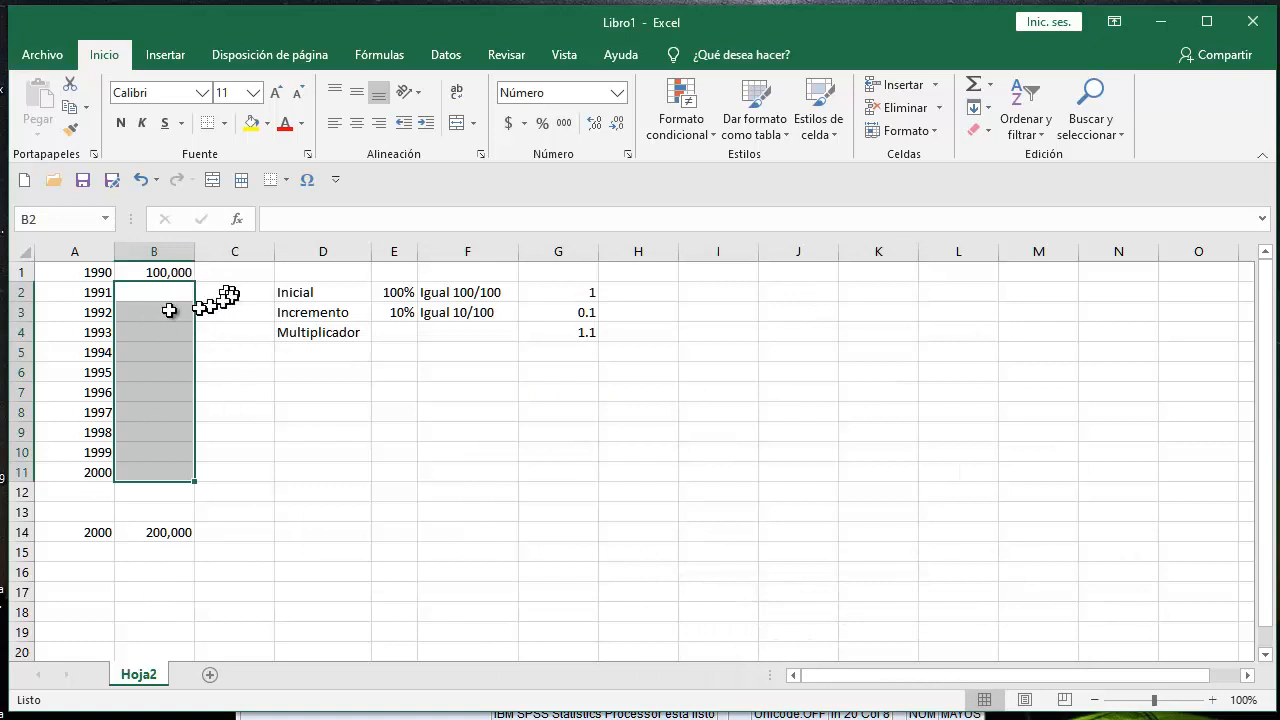
# Step: Calculate the average annual growth rate in C1 with the formula =((B14/B1)^(1/10)-1)*100 and check the resulting cell
pyautogui.click(268, 274)
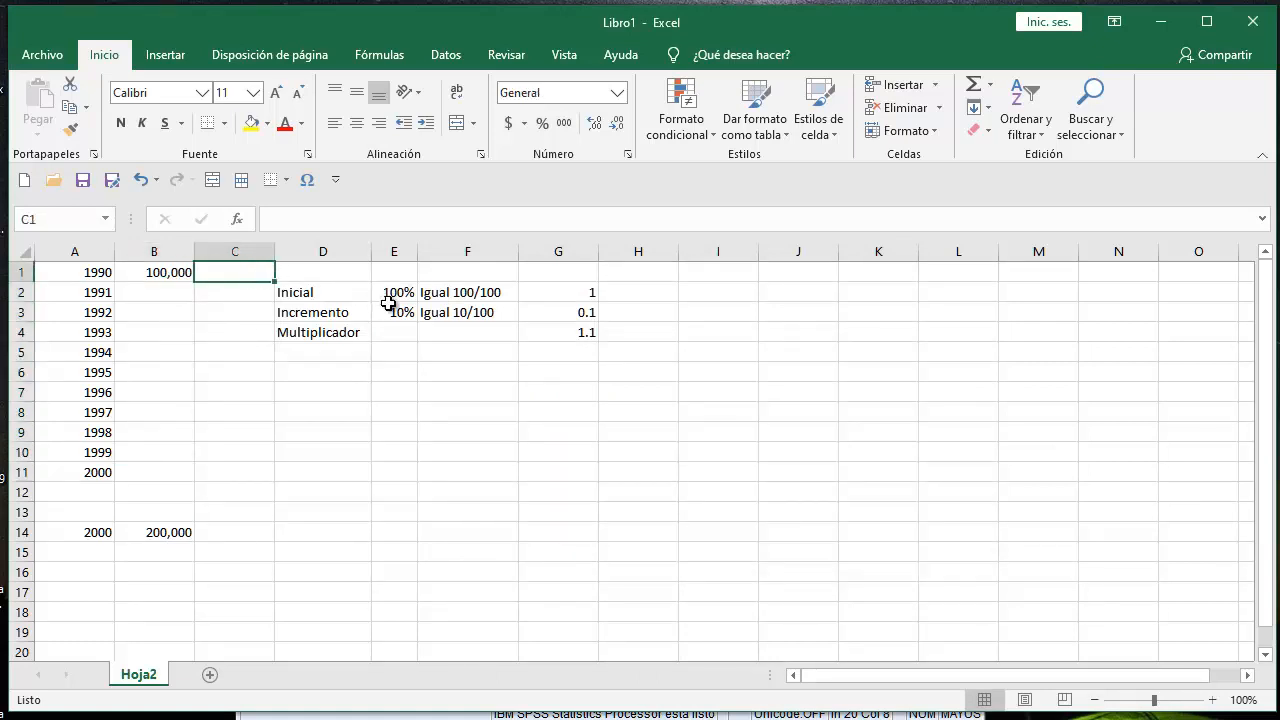
pyautogui.write('=((')
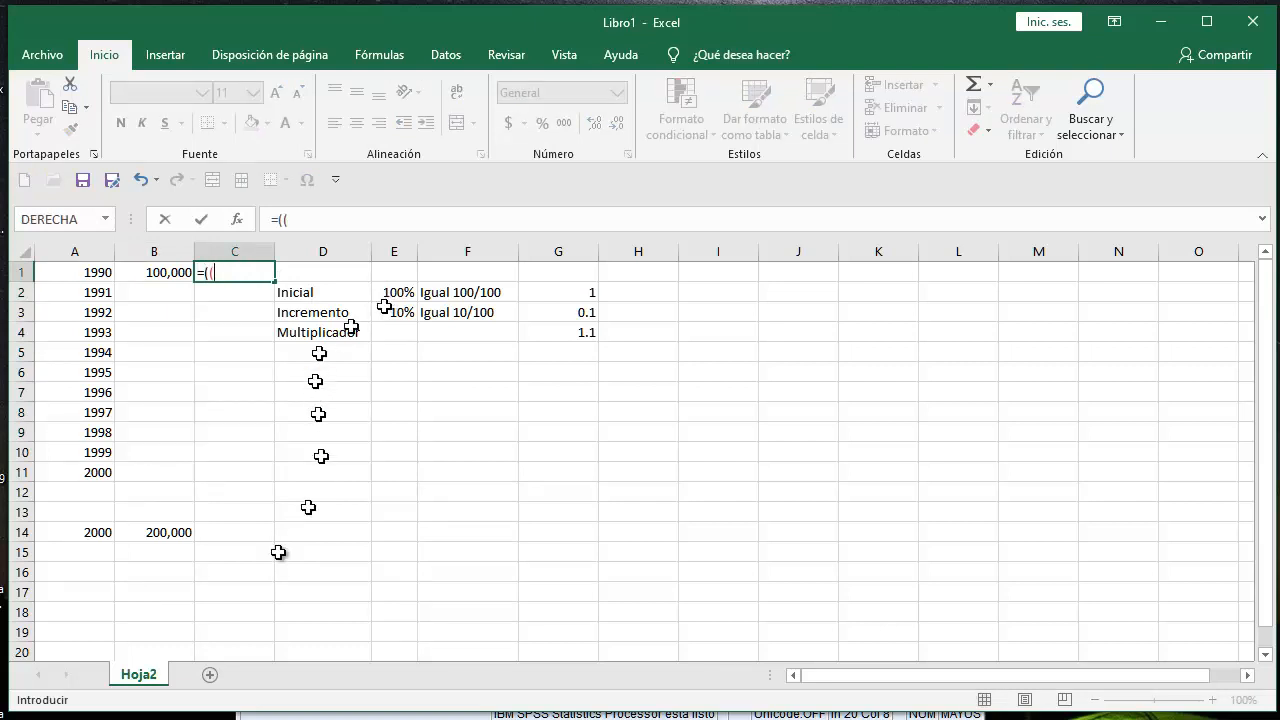
pyautogui.click(162, 532)
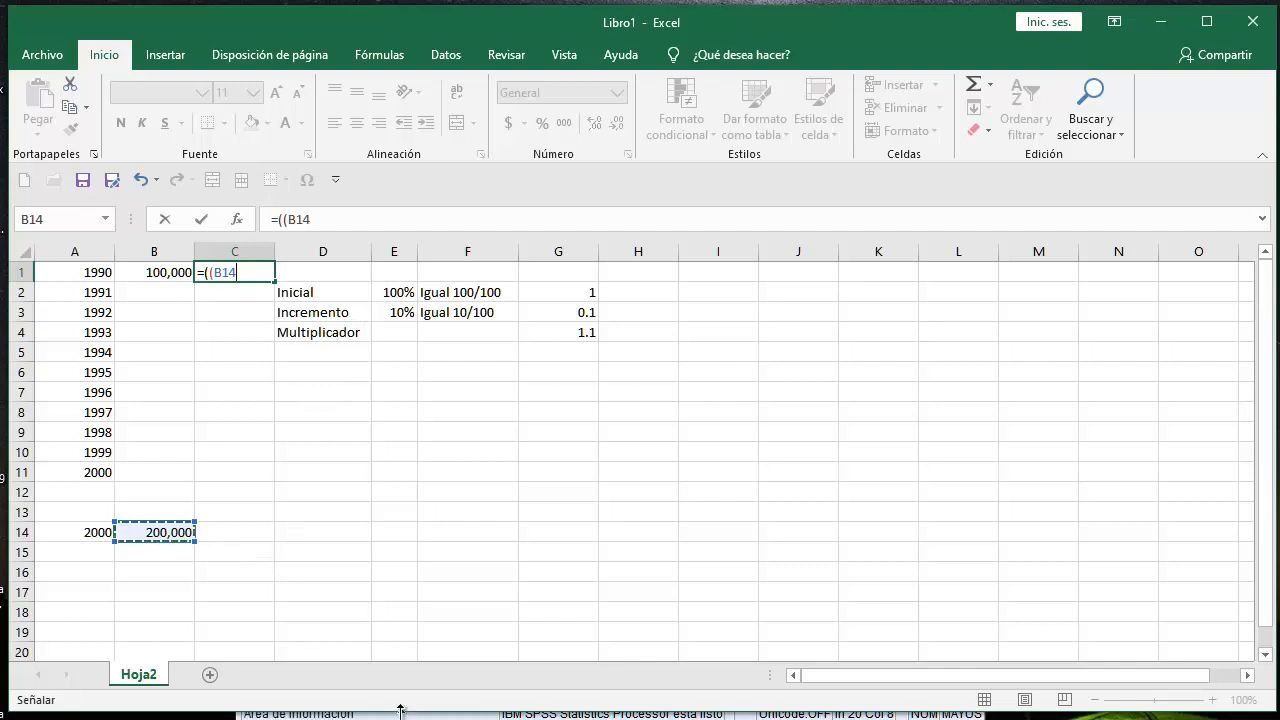
pyautogui.write('/')
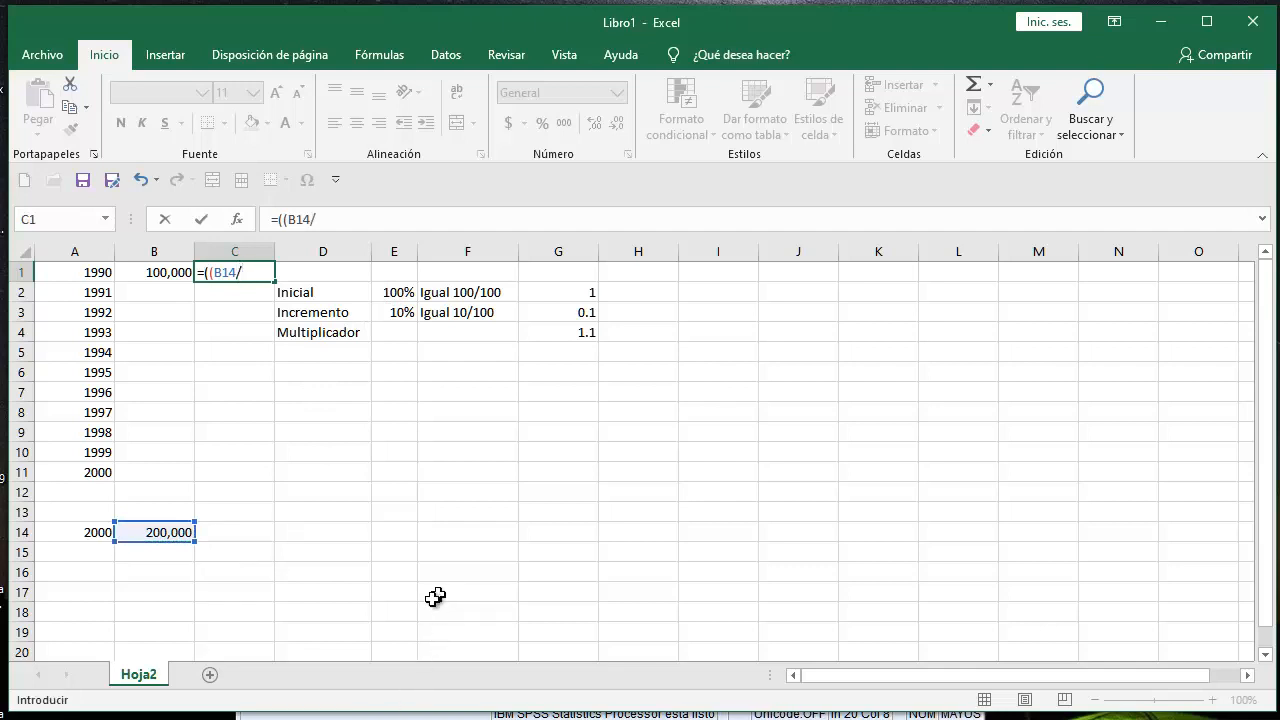
pyautogui.click(165, 273)
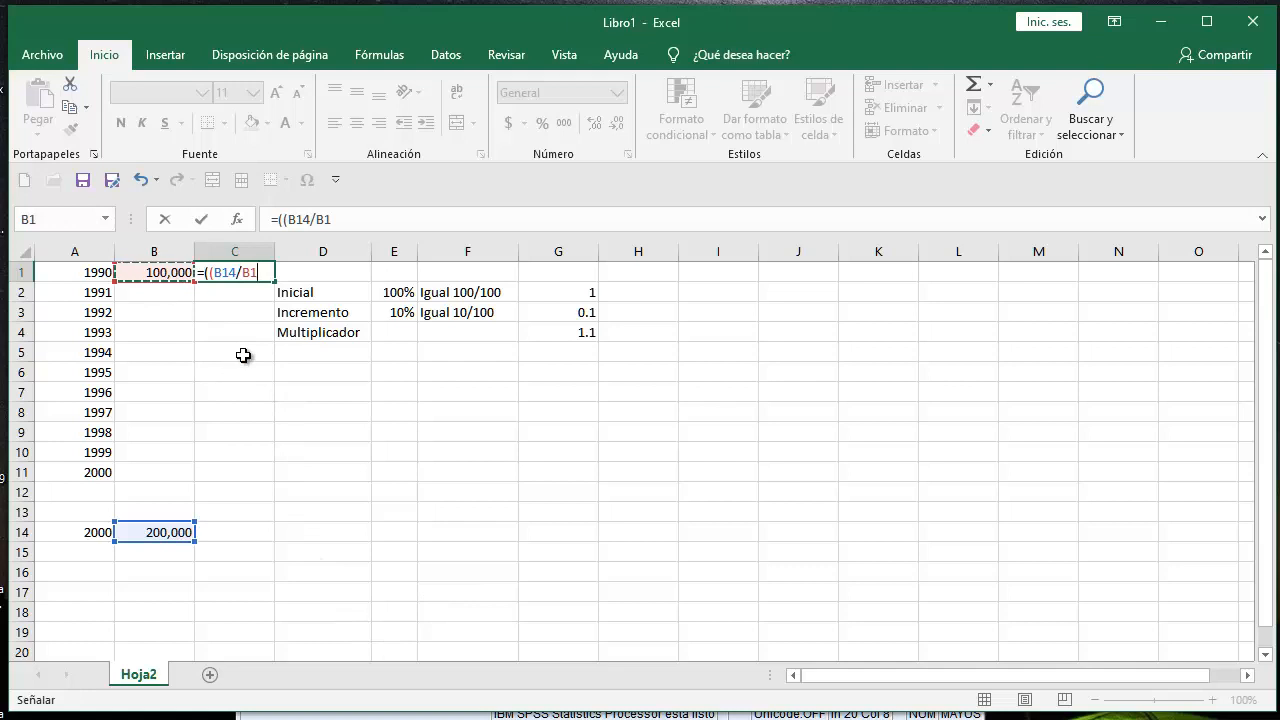
pyautogui.write(')^(1/10)-1)*100')
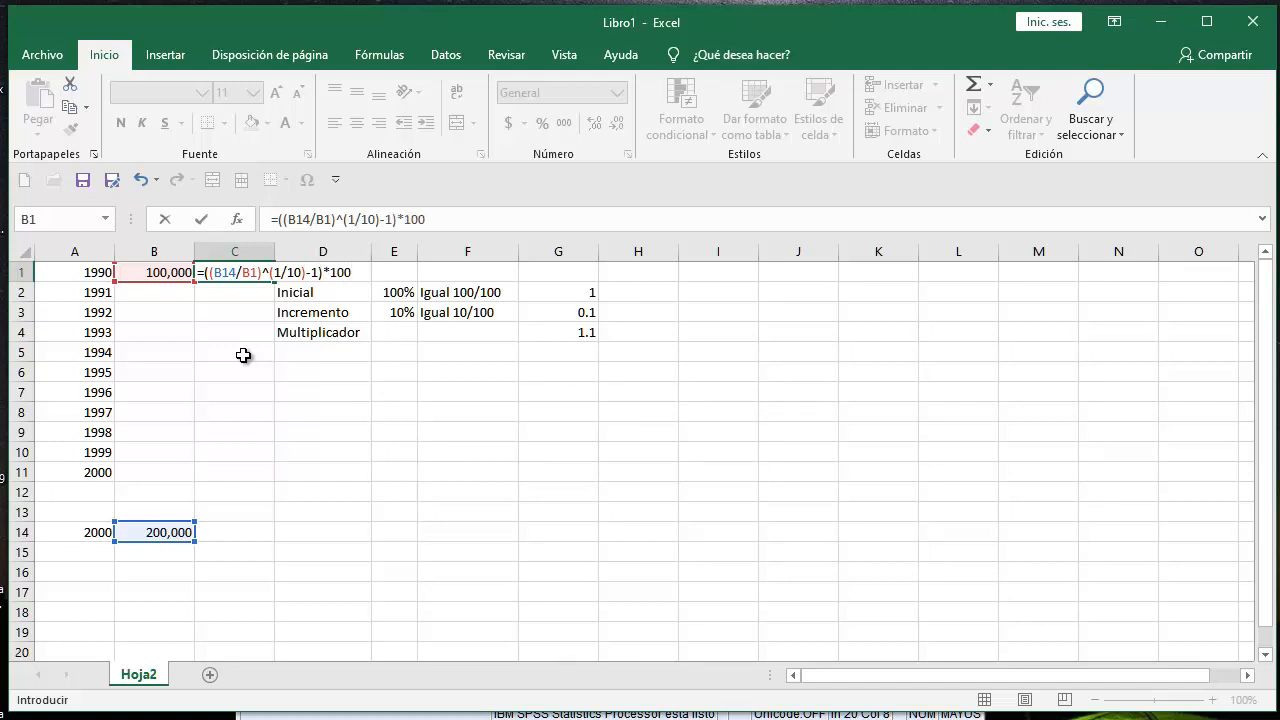
pyautogui.press('Return')
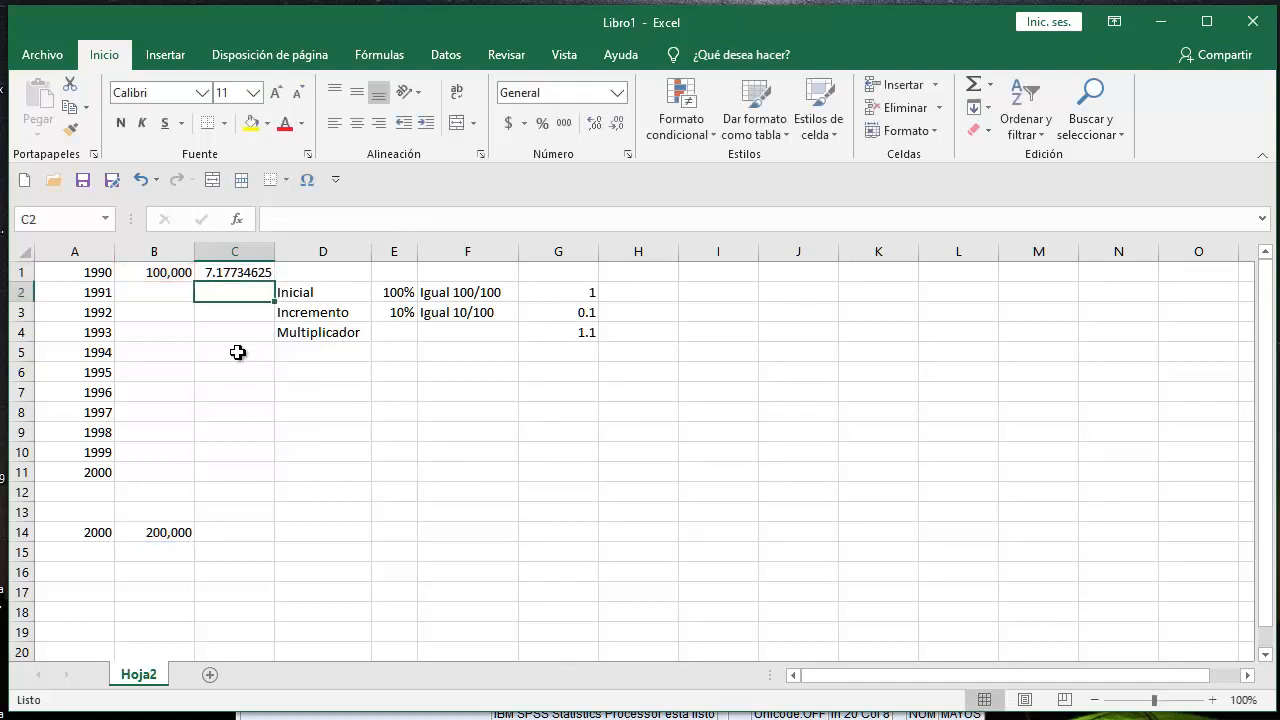
pyautogui.click(254, 273)
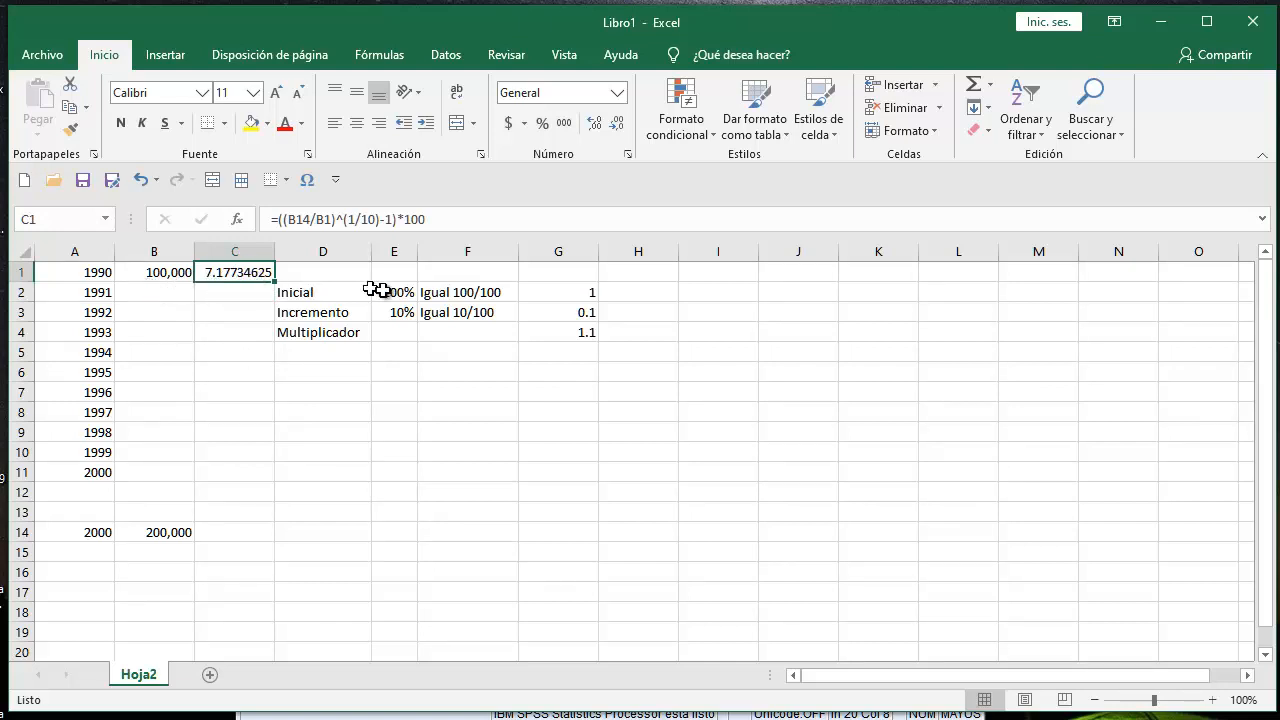
# Step: Calculate the 1991 population in B2 from the 1990 population with the formula =B1*1.0717734625
pyautogui.click(174, 288)
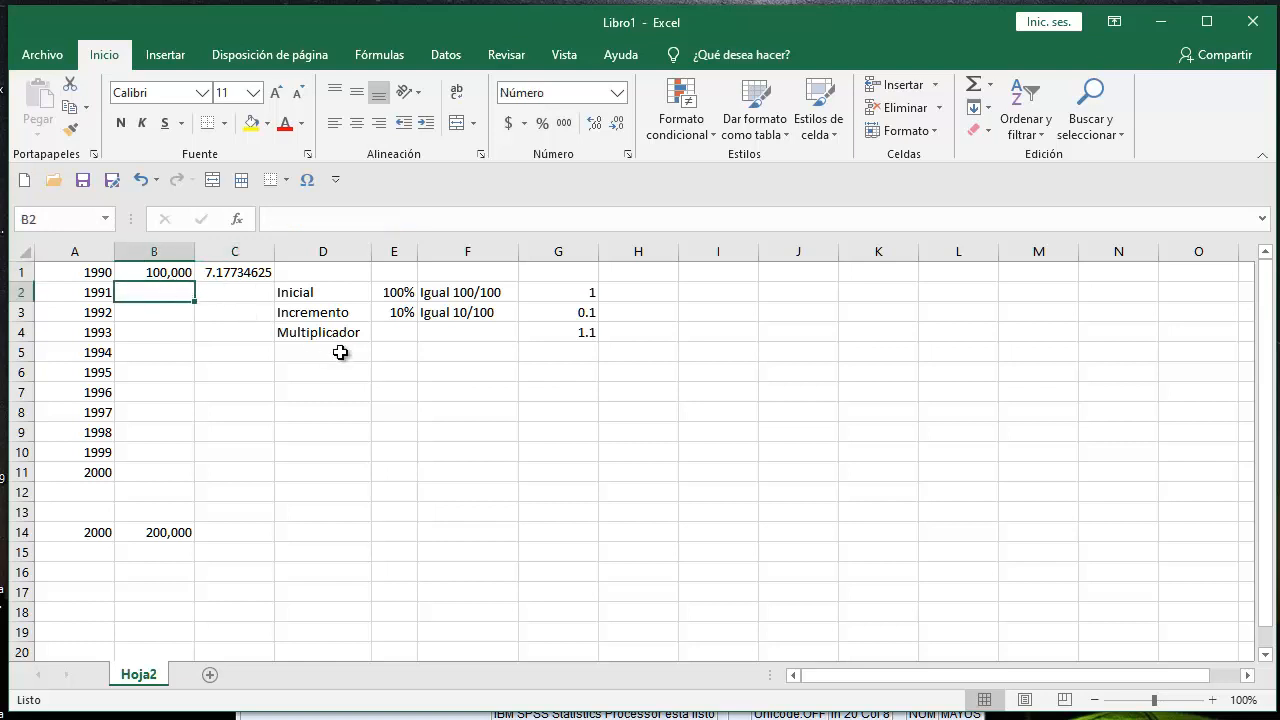
pyautogui.write('=')
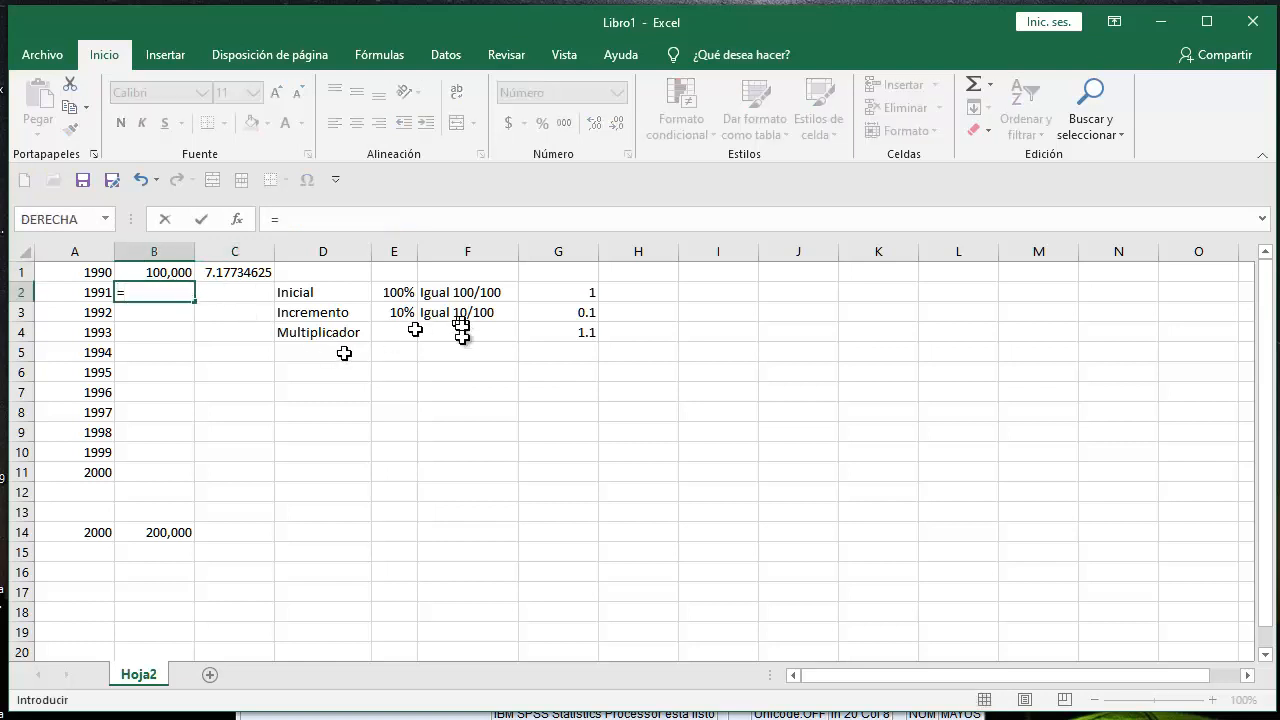
pyautogui.click(168, 270)
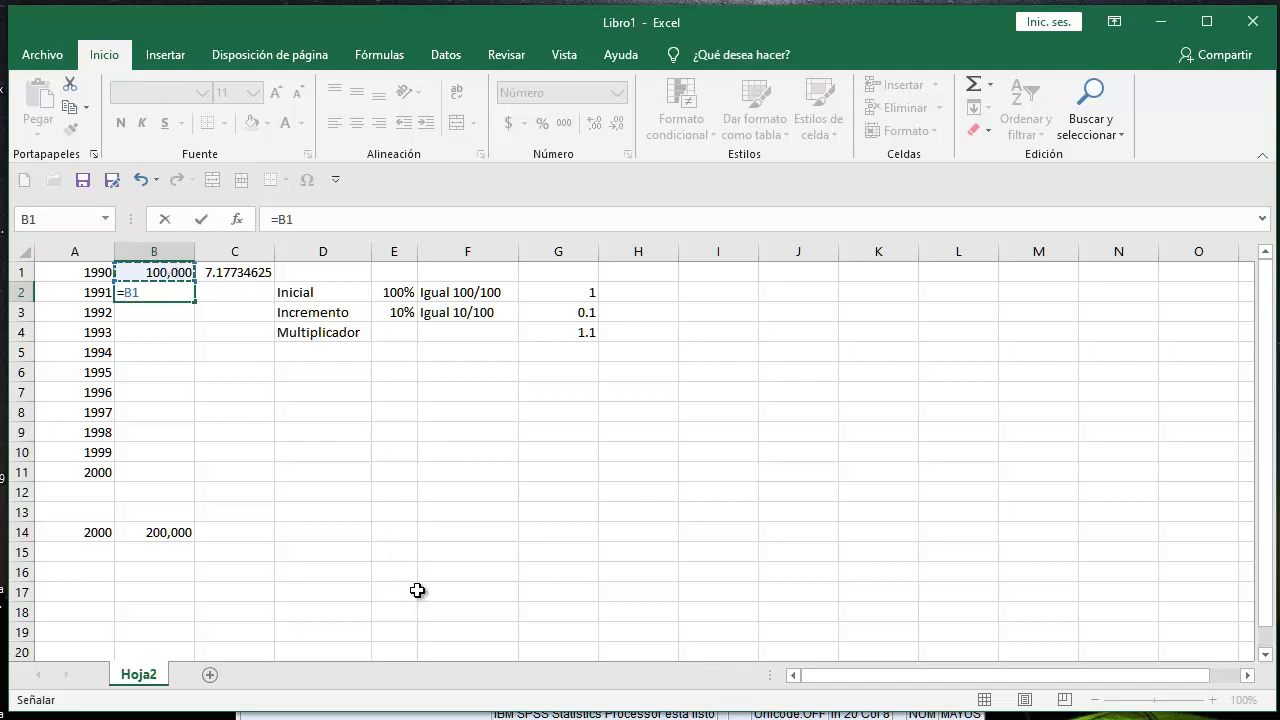
pyautogui.write('*')
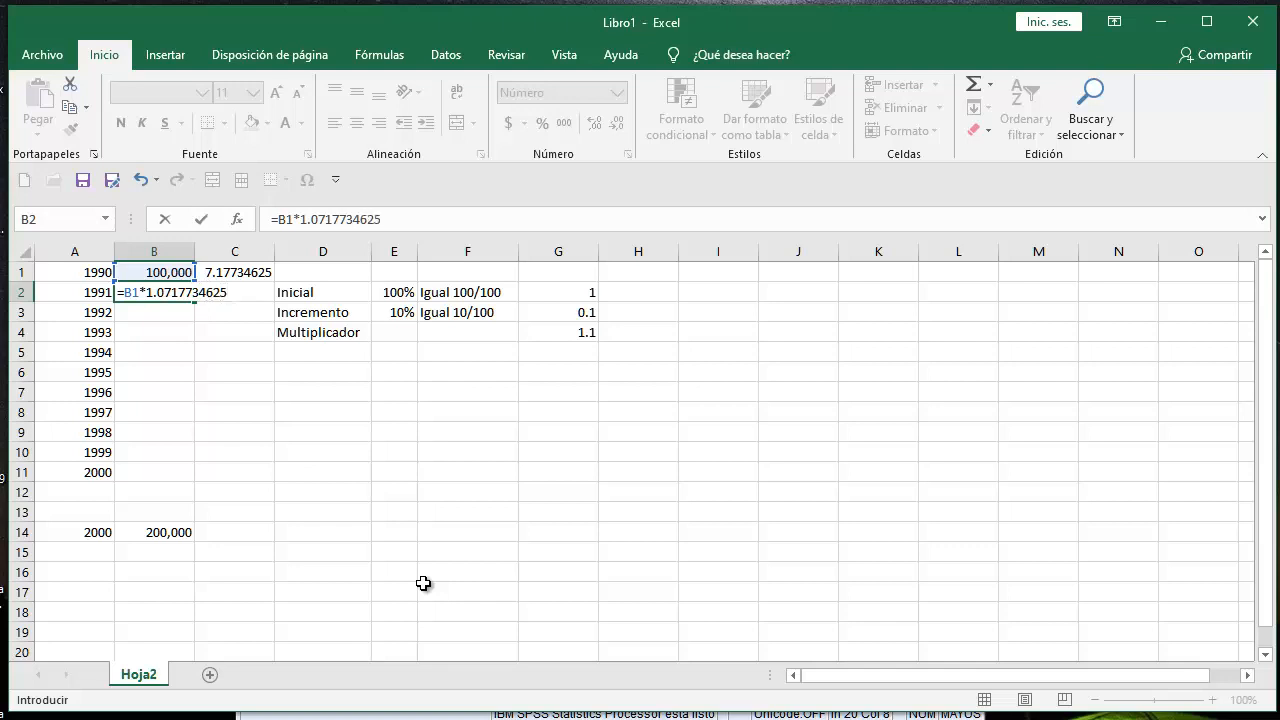
pyautogui.press('Return')
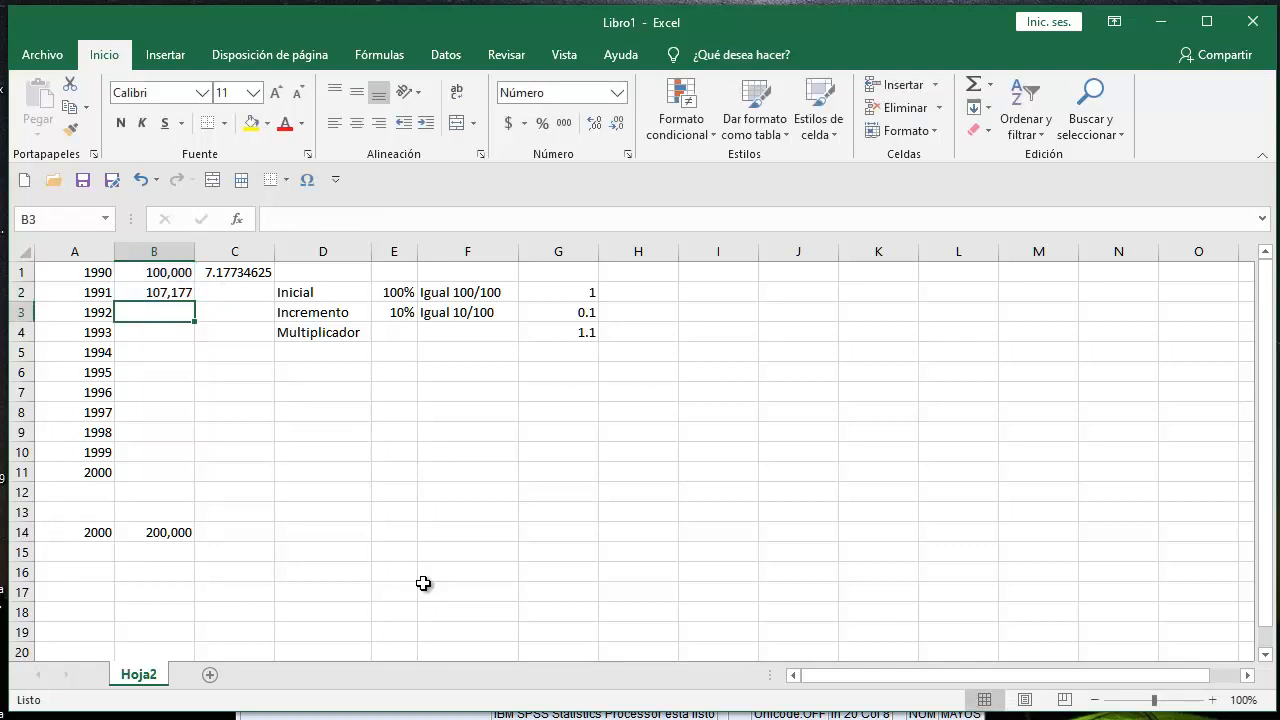
# Step: Fill the 1991 population formula down through B11 and compare the projected 2000 population with the rate in C1
pyautogui.click(178, 296)
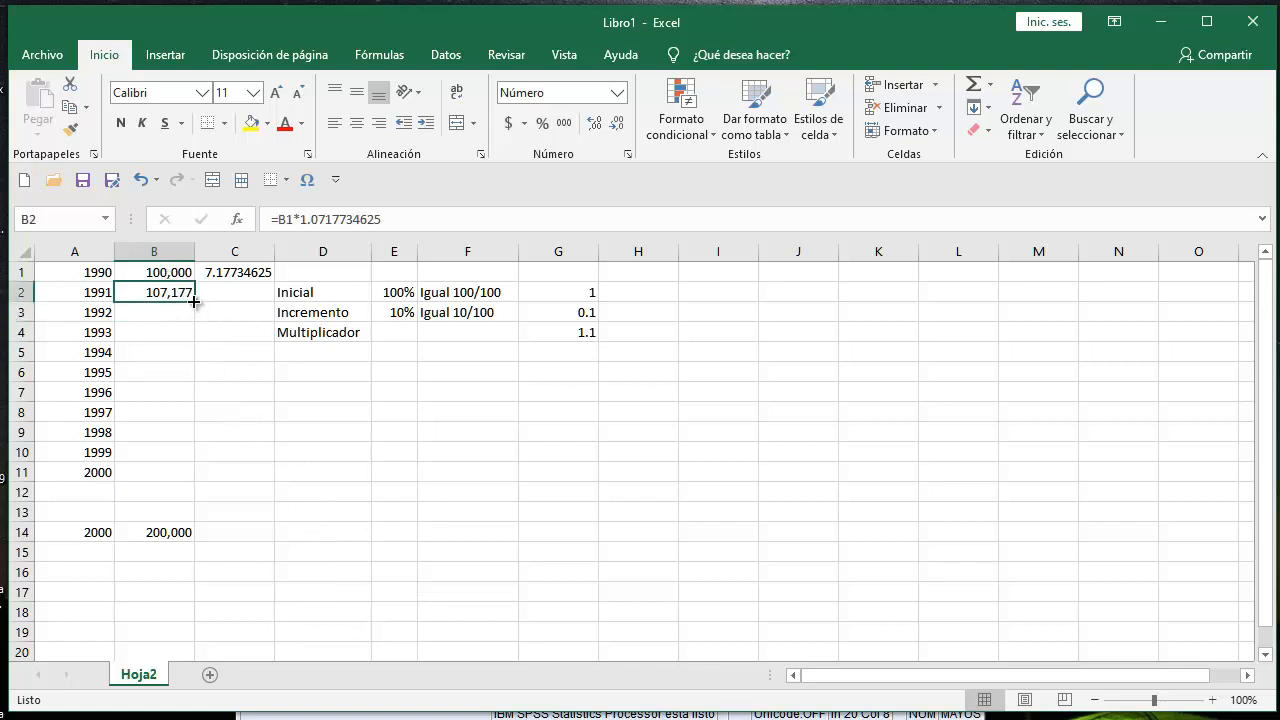
pyautogui.moveTo(195, 300); pyautogui.dragTo(190, 480)
pyautogui.click(360, 452)
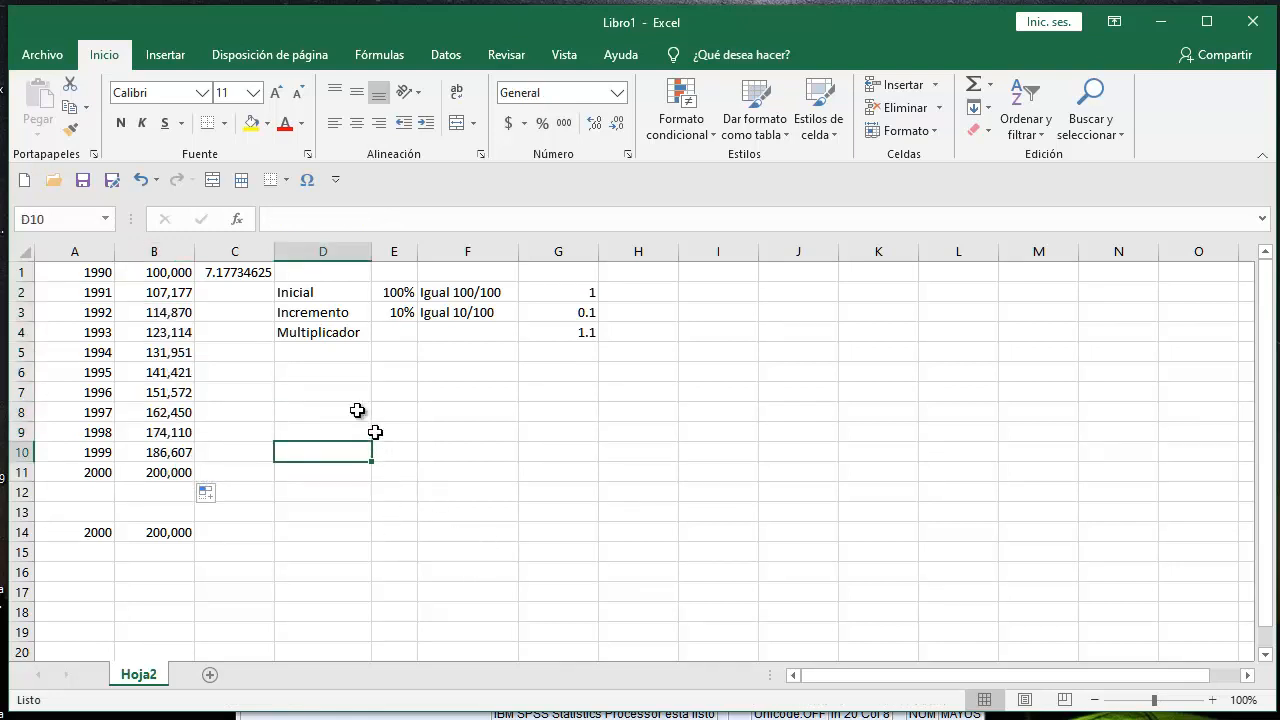
pyautogui.click(245, 272)
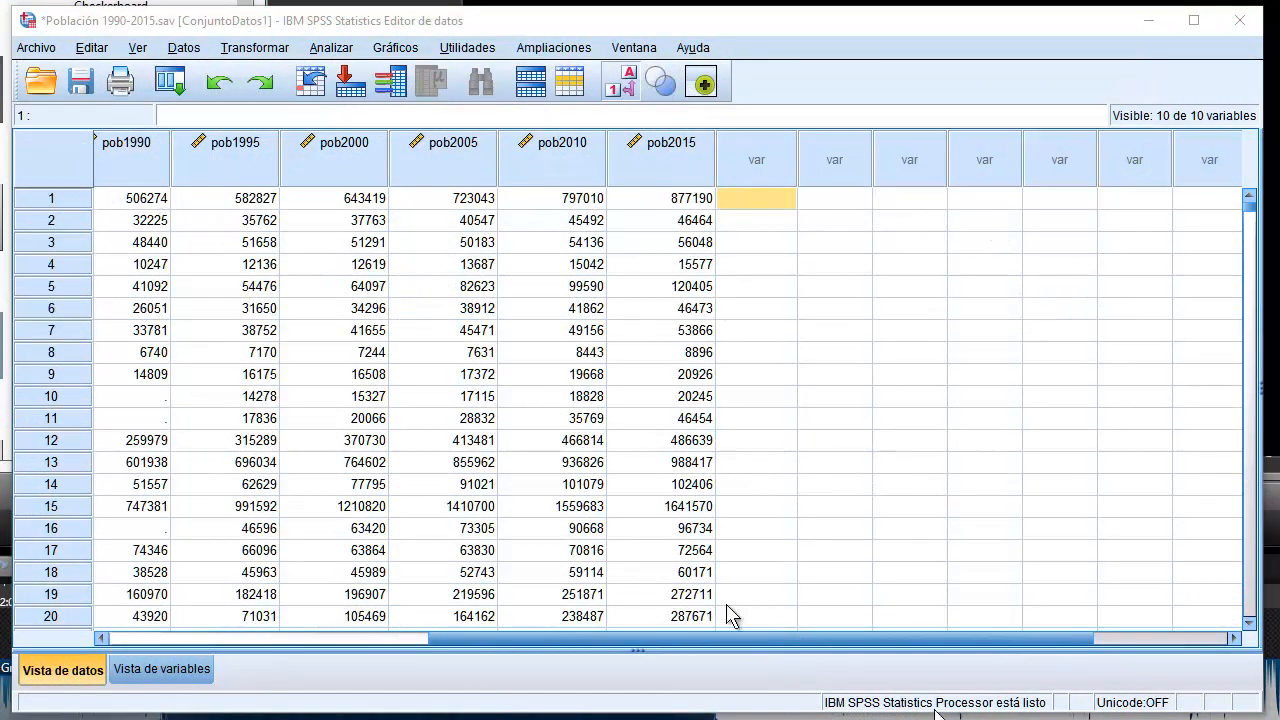
# Step: Switch to SPSS, start computing a variable with the target name TIPA9095 and clear the old numeric expression
pyautogui.click(262, 48)
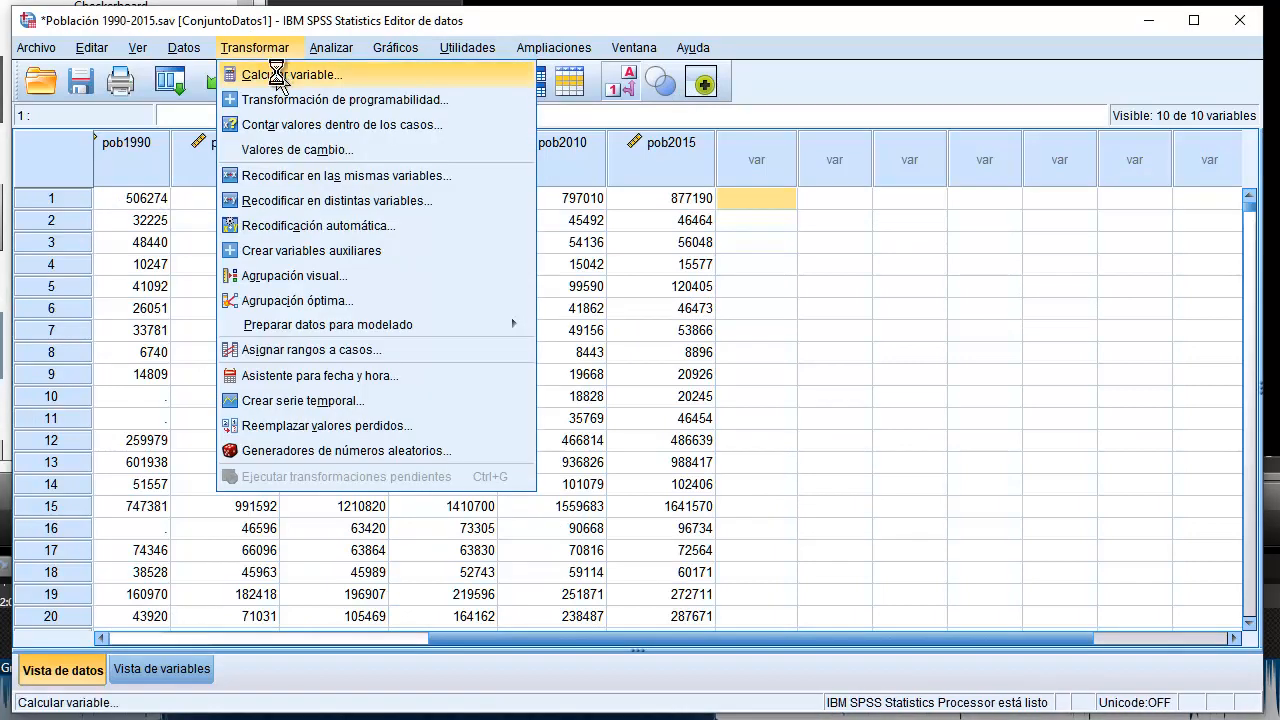
pyautogui.click(282, 75)
pyautogui.click(180, 103)
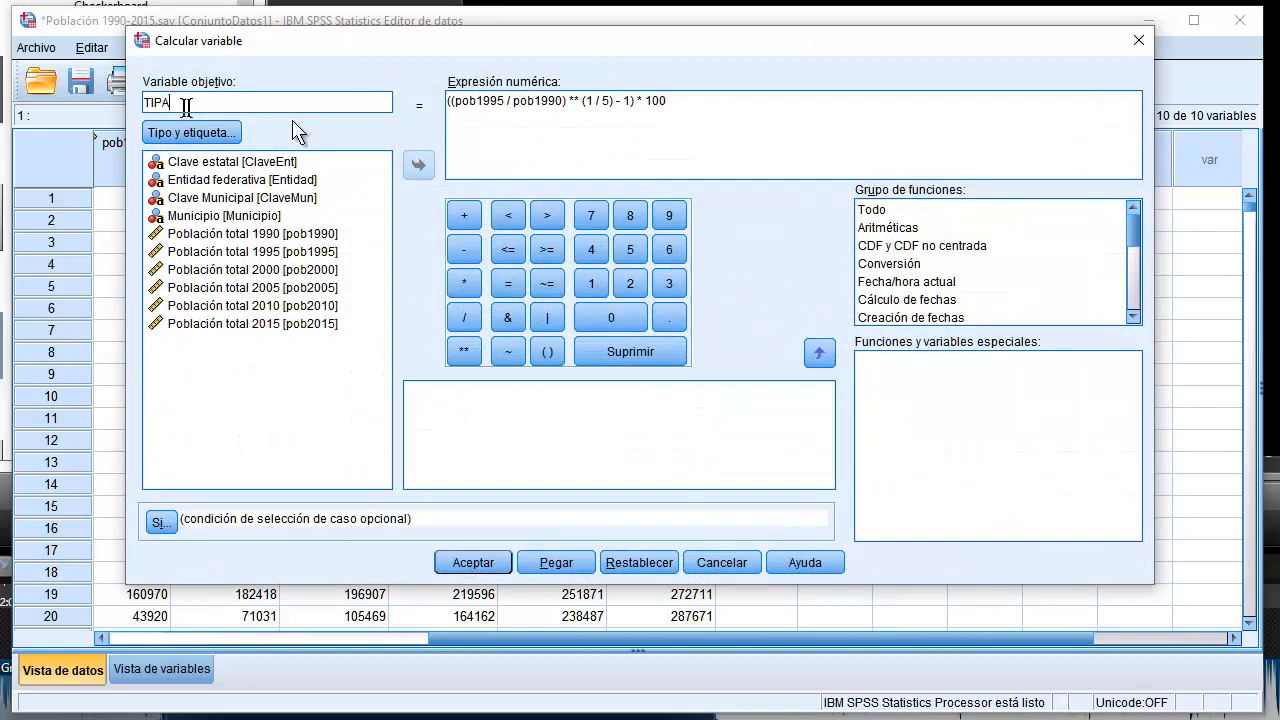
pyautogui.moveTo(496, 101); pyautogui.dragTo(448, 102)
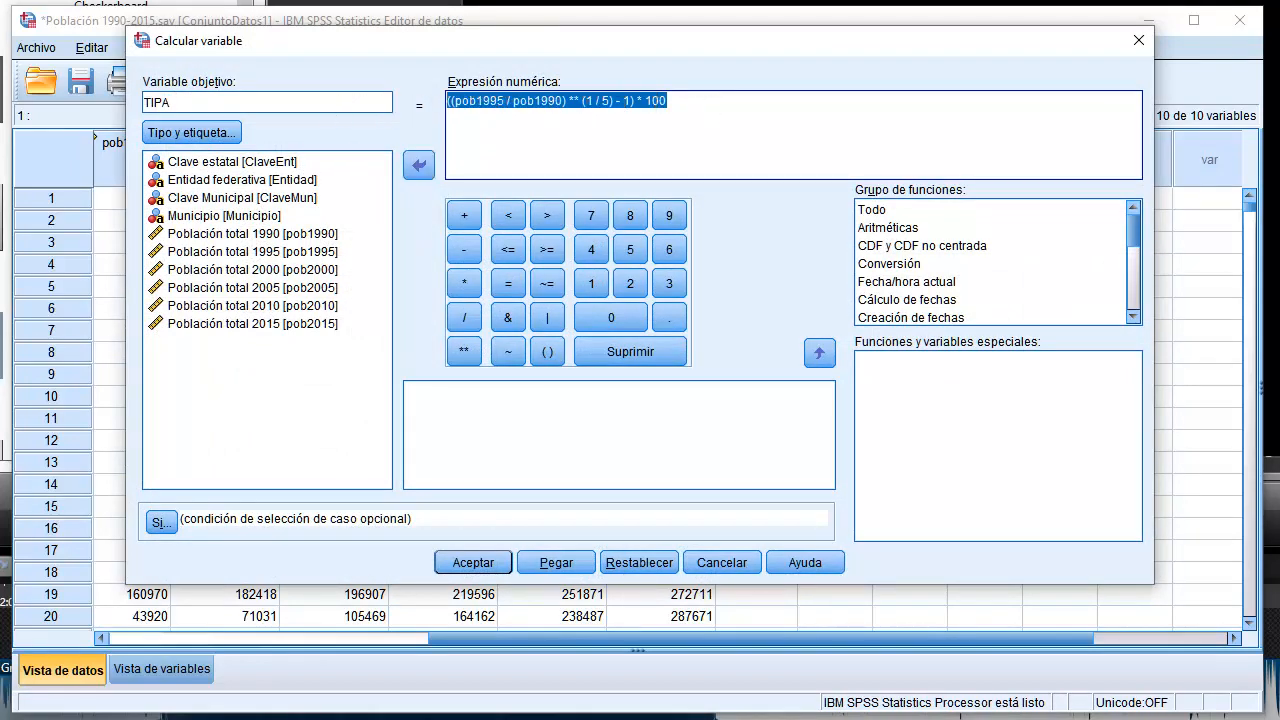
pyautogui.press('Delete')
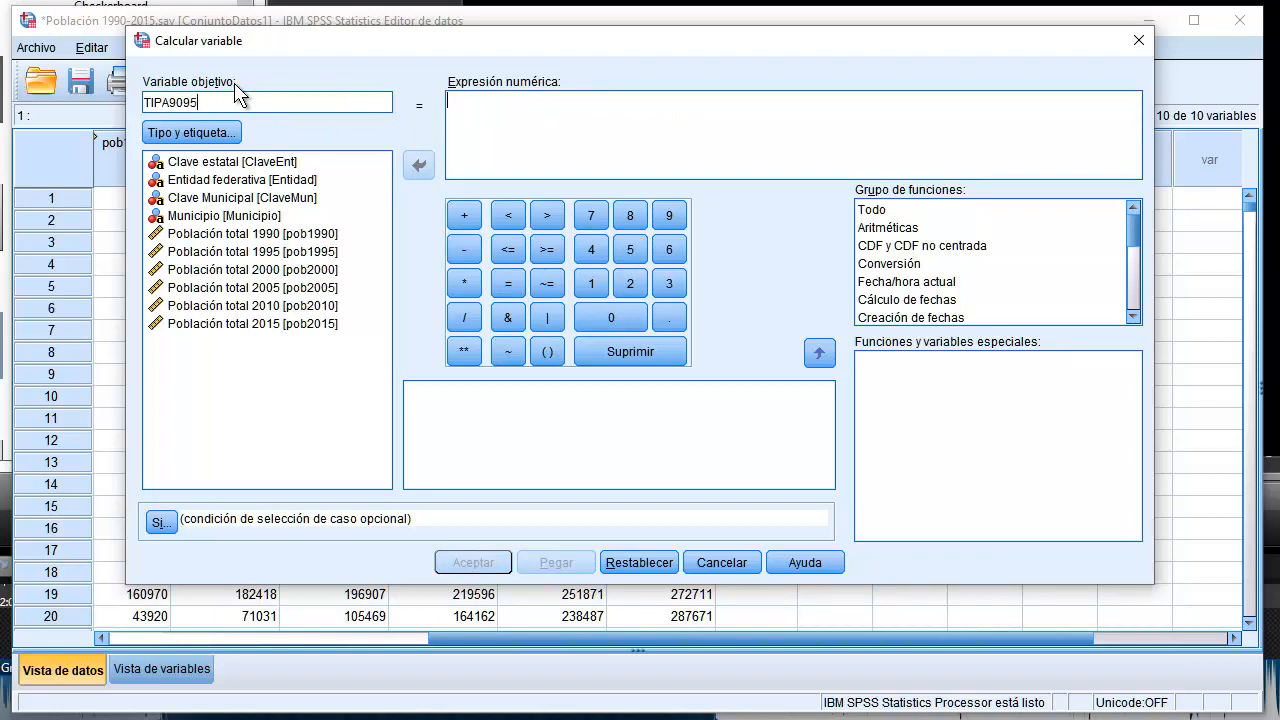
# Step: Begin the numeric expression with the ratio (pob1995 / pob1990) inside outer parentheses, followed by the power operator **
pyautogui.click(472, 115)
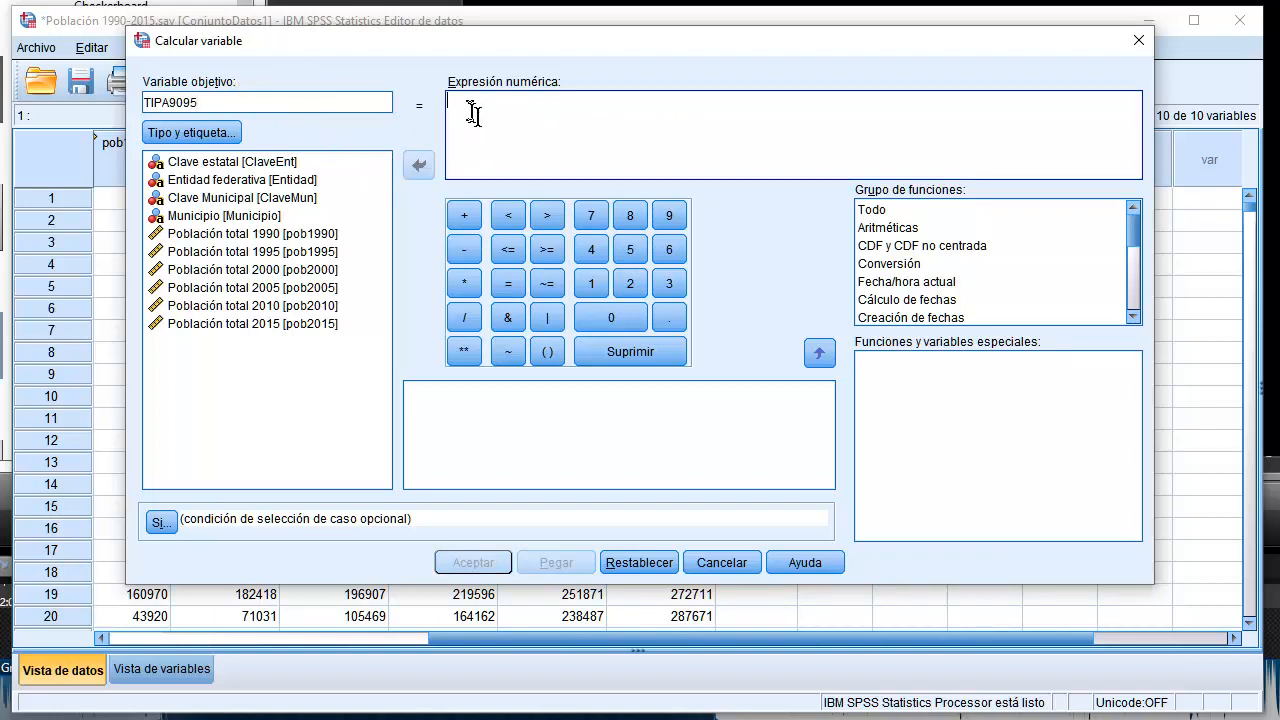
pyautogui.click(546, 351)
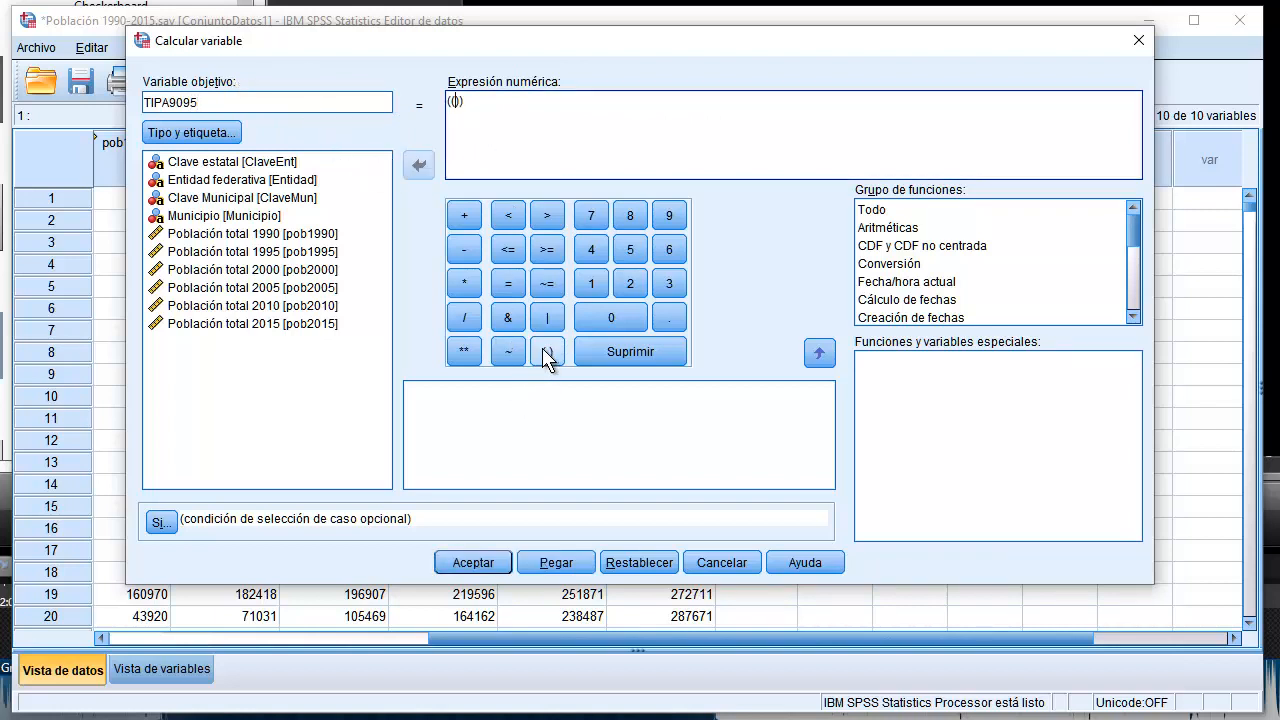
pyautogui.doubleClick(252, 253)
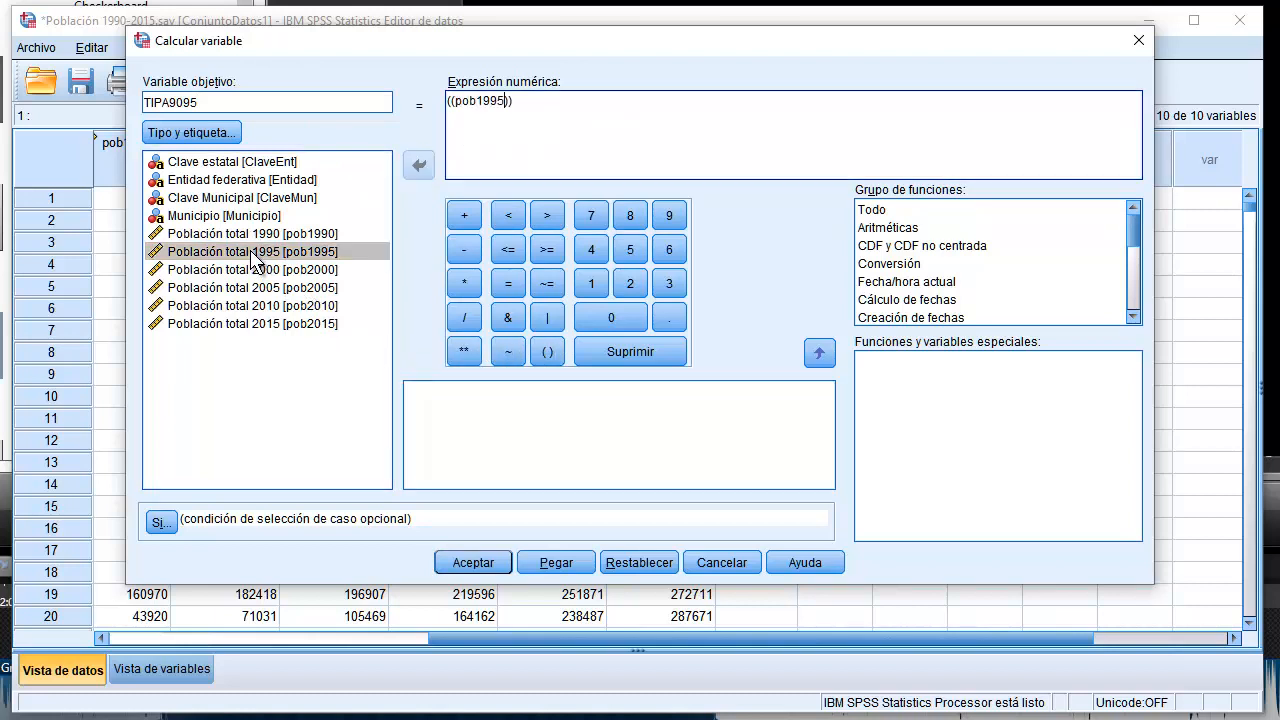
pyautogui.click(477, 322)
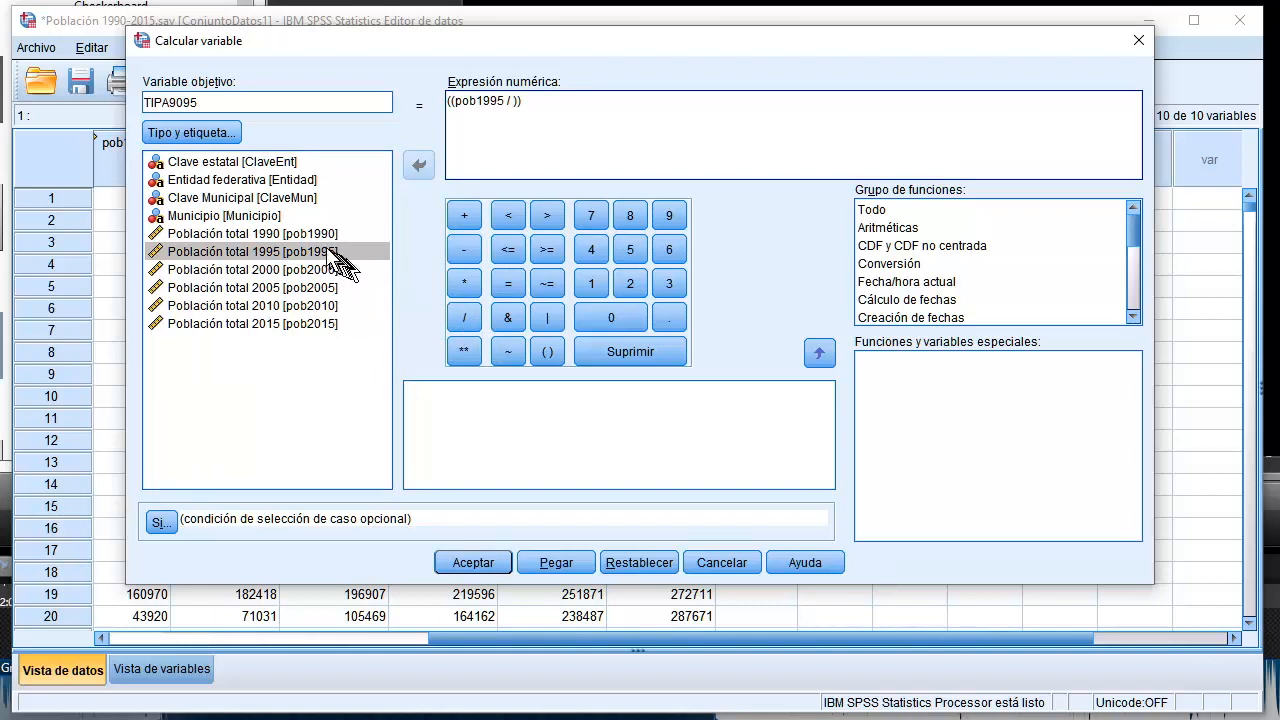
pyautogui.doubleClick(299, 236)
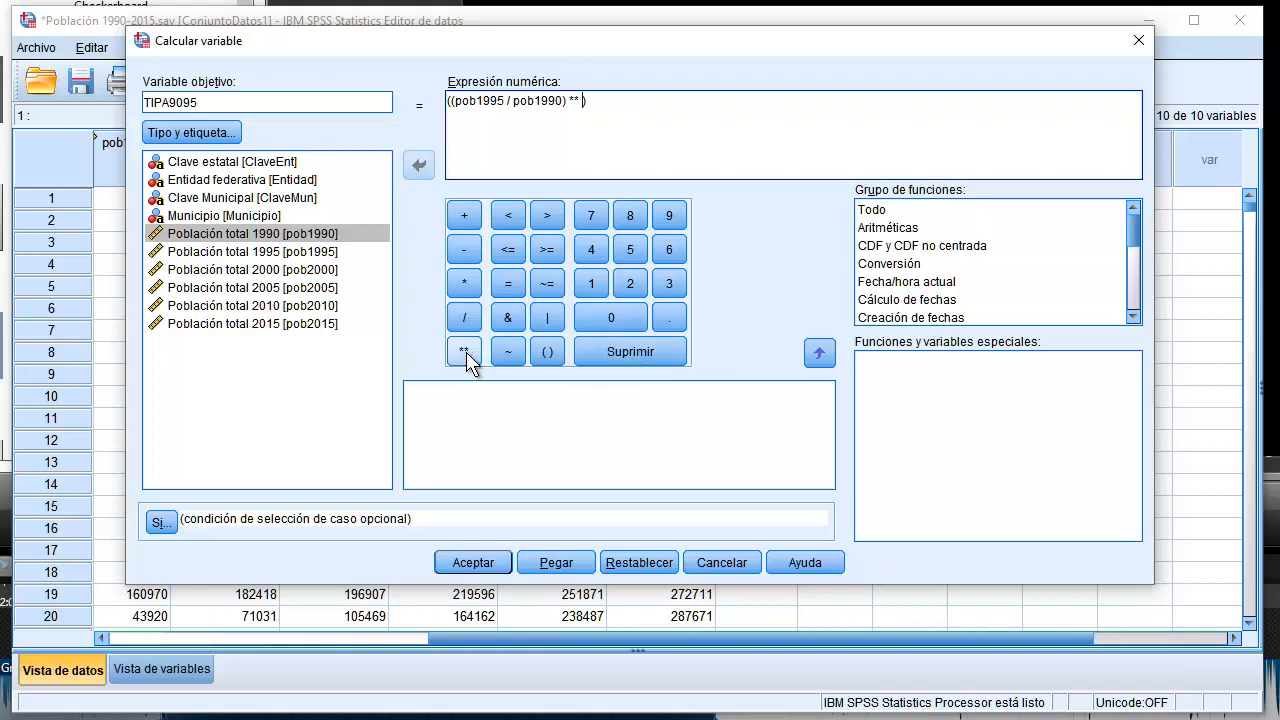
# Step: Add the exponent (1 / 5) to the population ratio and subtract 1 within the outer parentheses
pyautogui.click(556, 356)
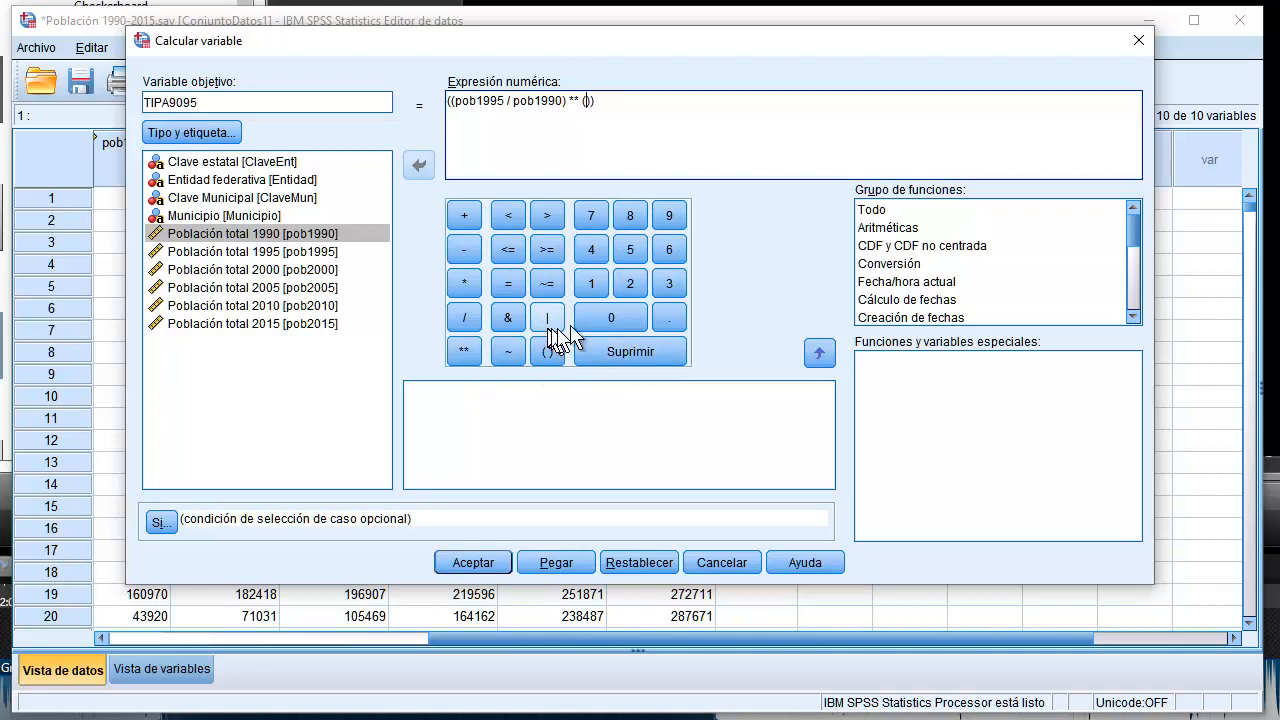
pyautogui.click(593, 287)
pyautogui.click(465, 318)
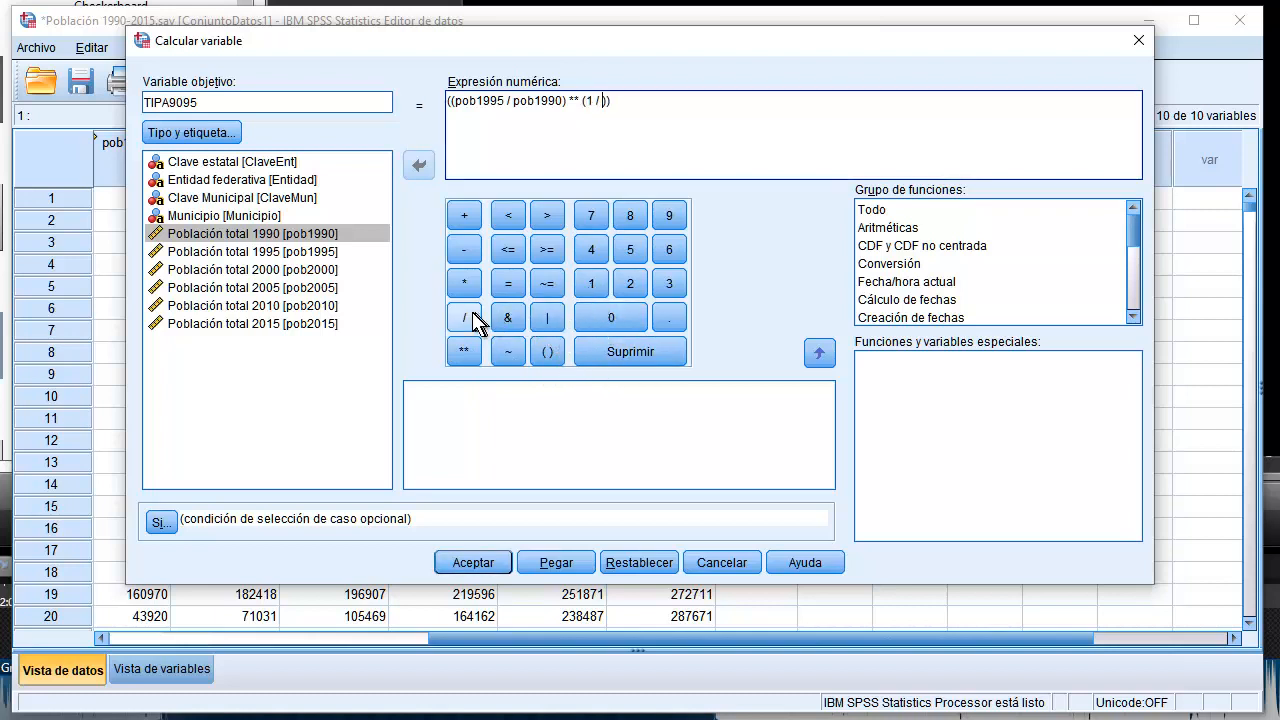
pyautogui.click(630, 258)
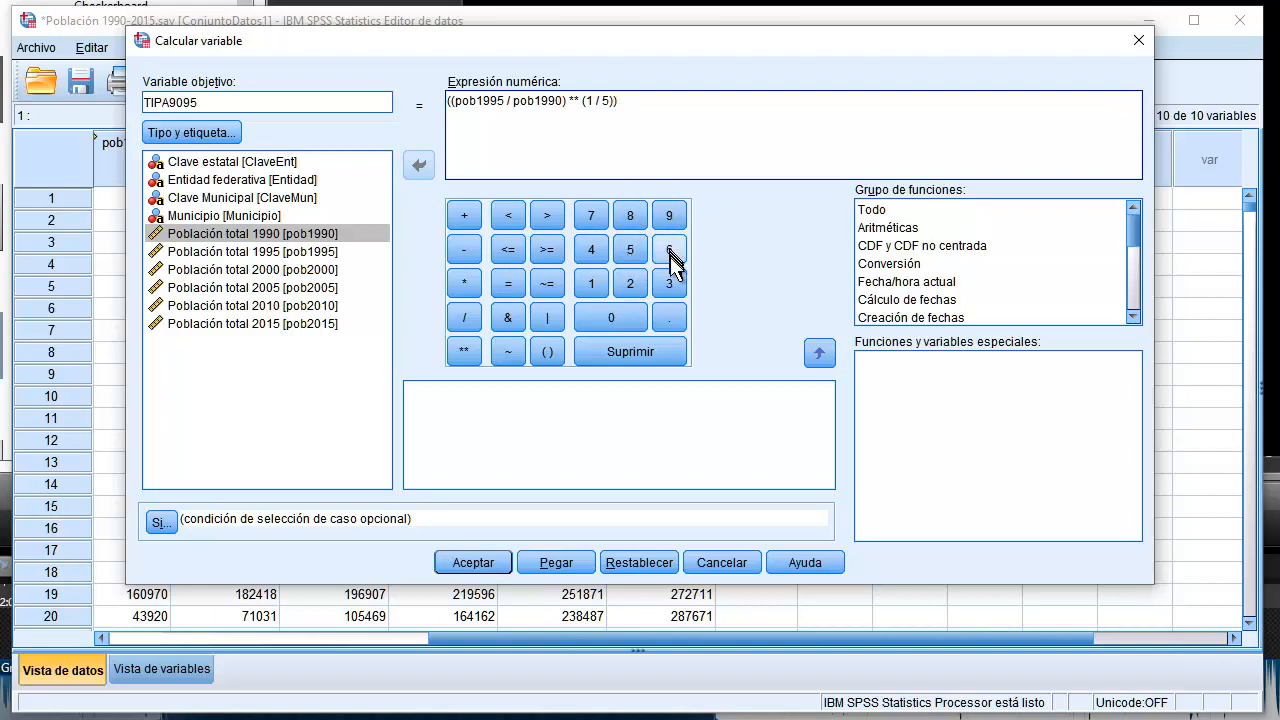
pyautogui.click(464, 249)
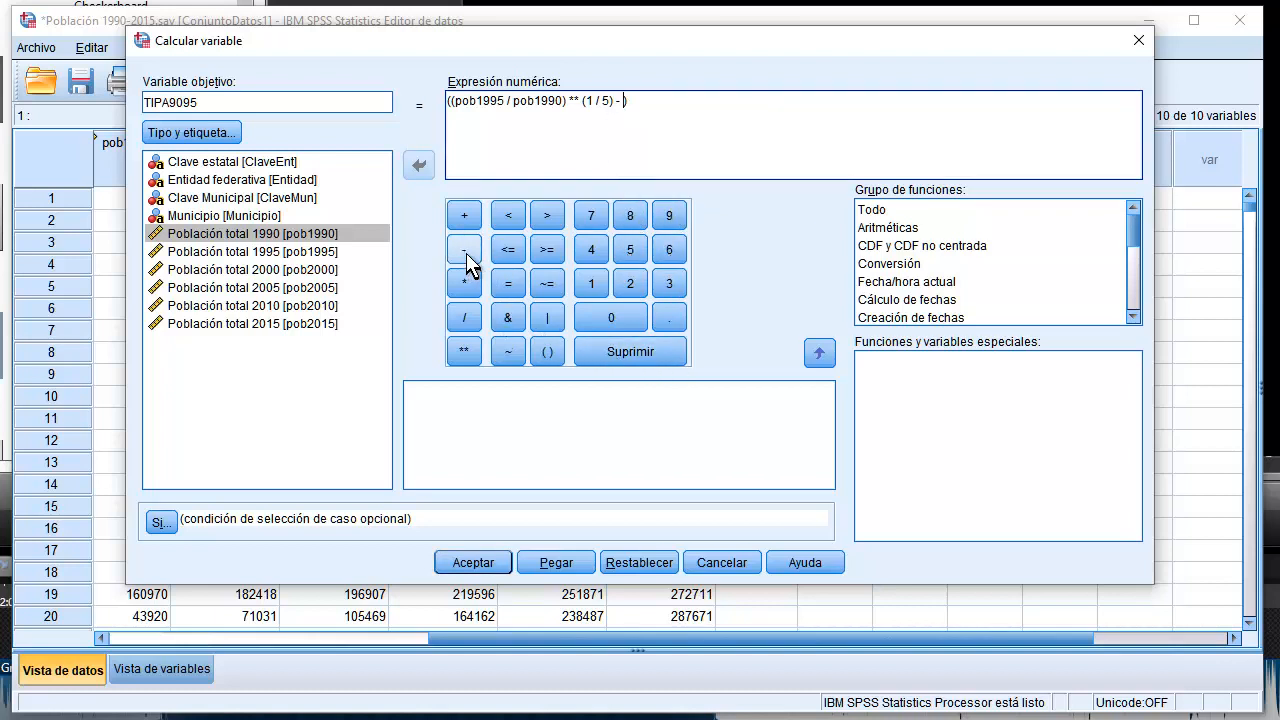
pyautogui.click(591, 284)
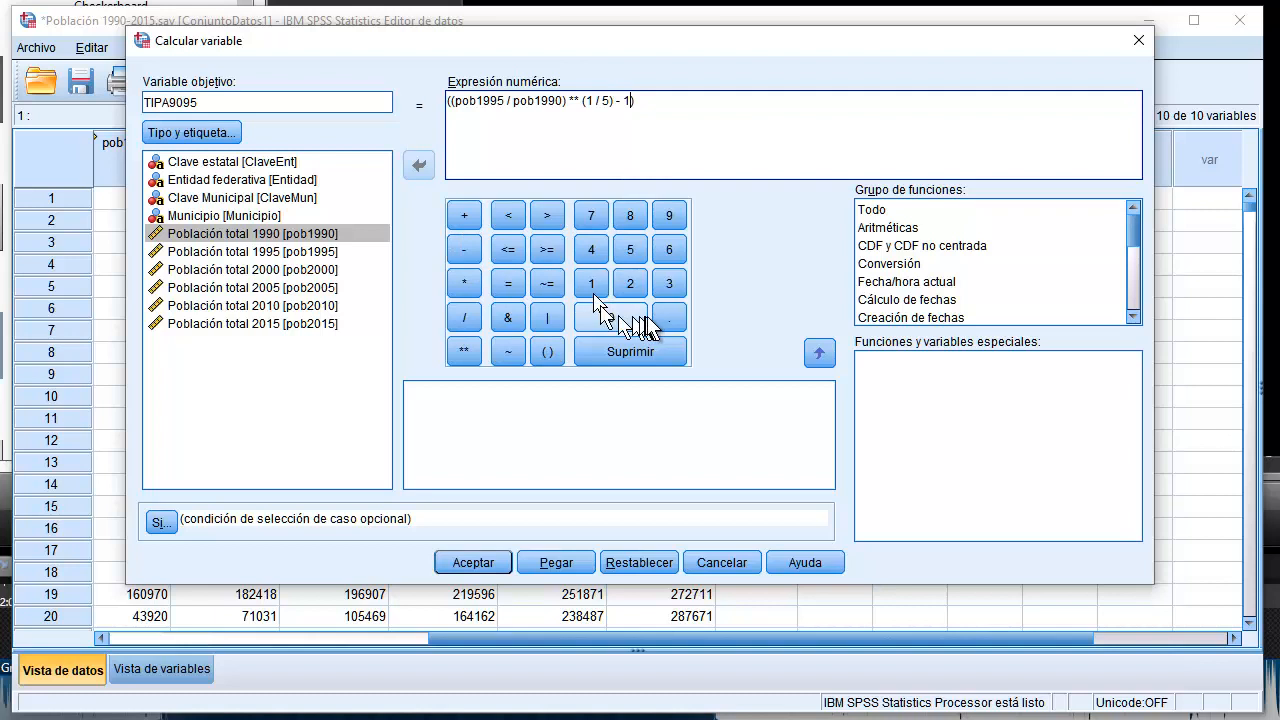
# Step: Multiply the parenthesised growth expression by 100 and run the calculation of TIPA9095
pyautogui.click(640, 102)
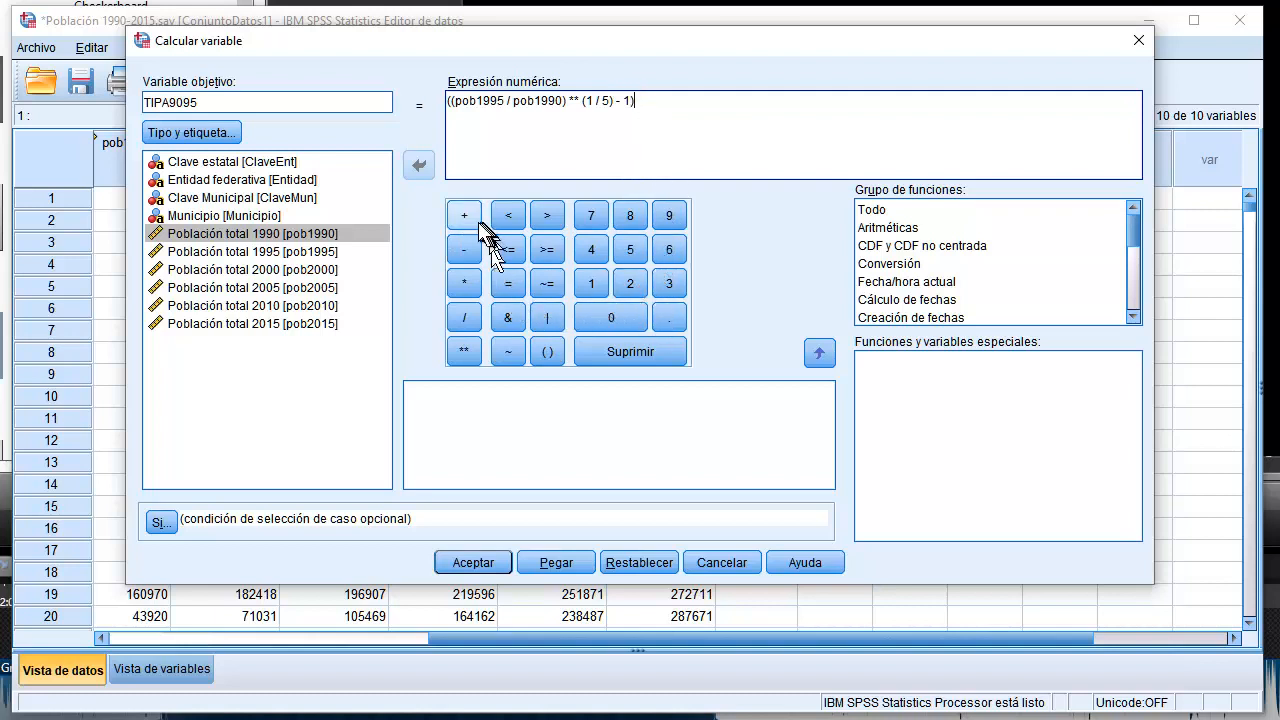
pyautogui.click(471, 283)
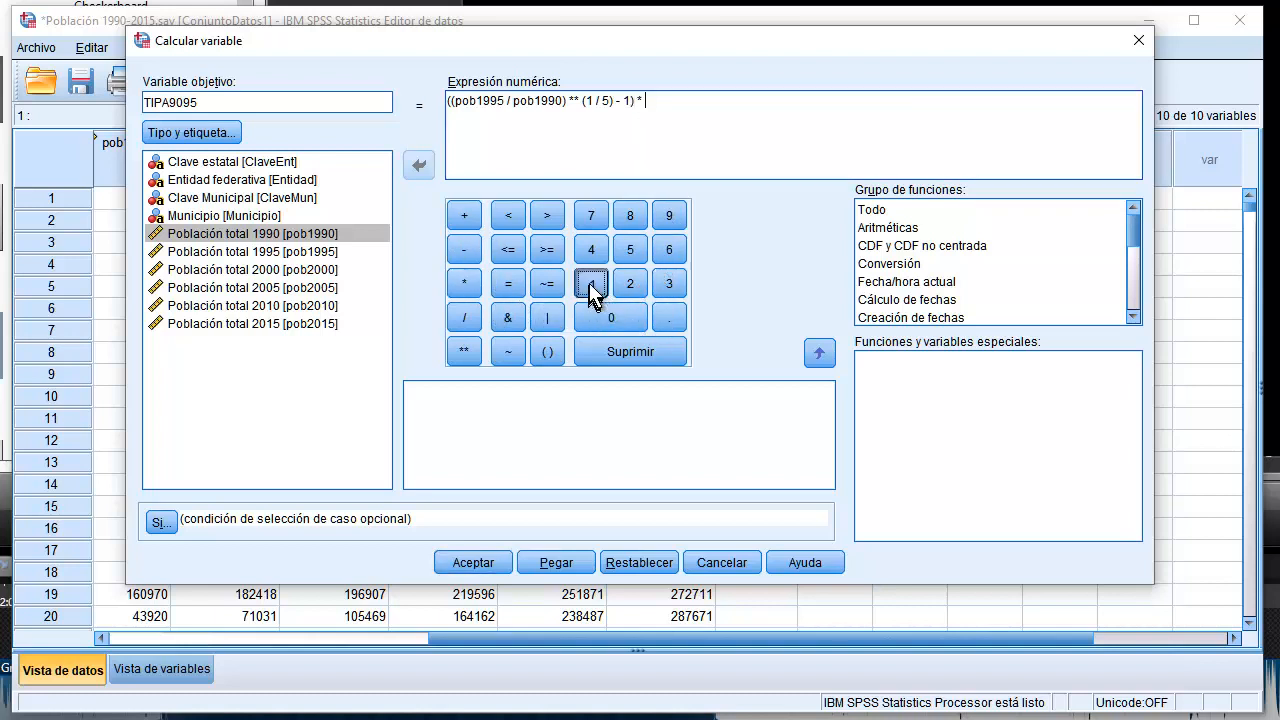
pyautogui.click(589, 283)
pyautogui.click(596, 318)
pyautogui.click(596, 318)
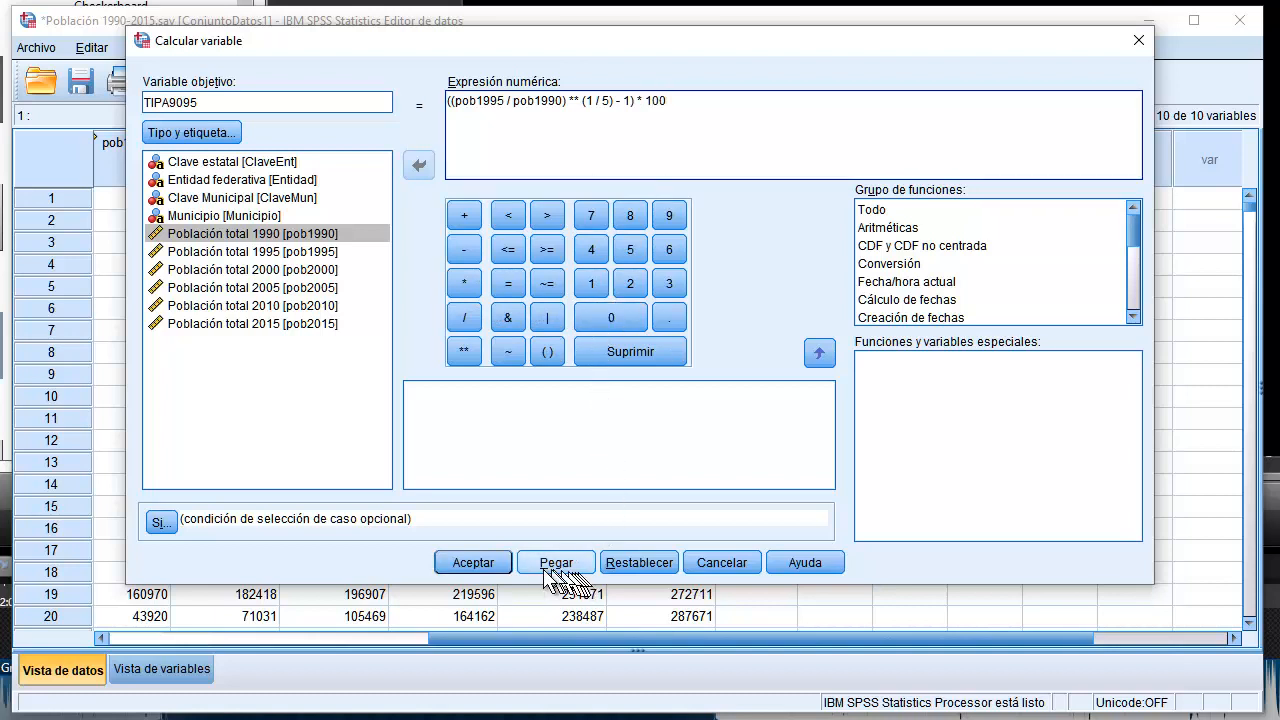
pyautogui.click(480, 564)
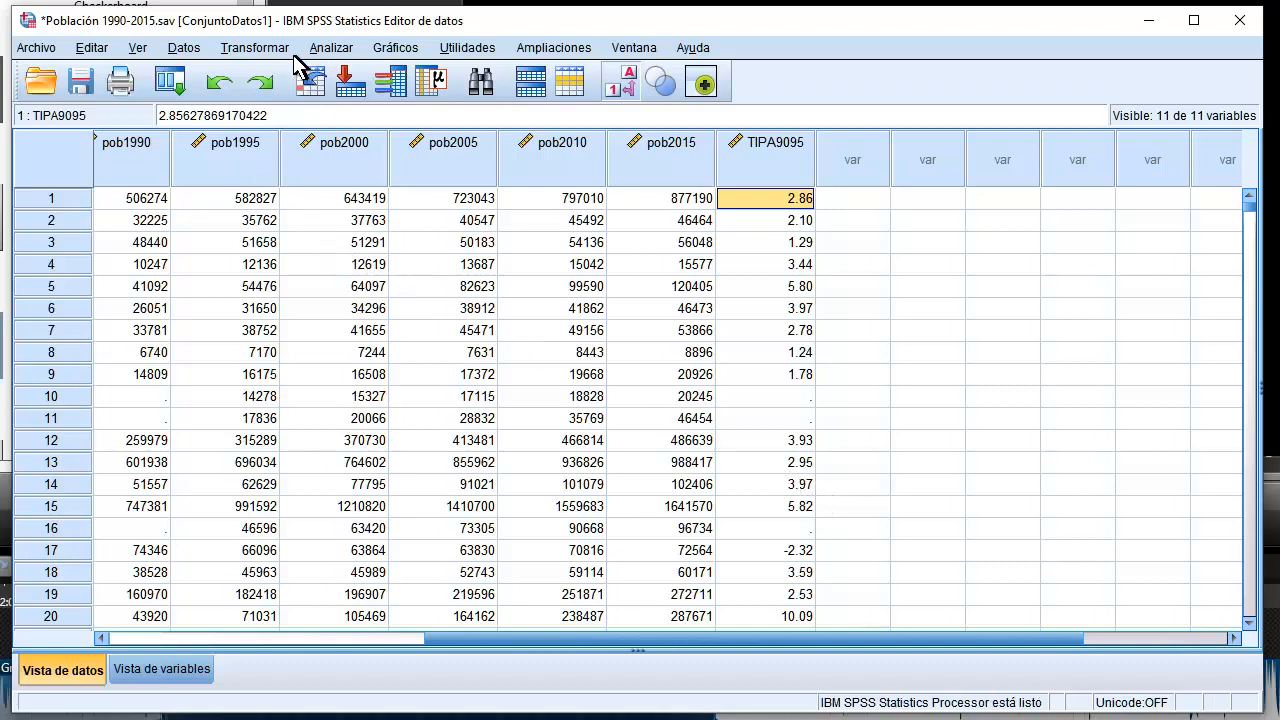
# Step: Reopen the TIPA9095 variable computation and paste it as syntax, accepting the change to the existing variable
pyautogui.click(278, 50)
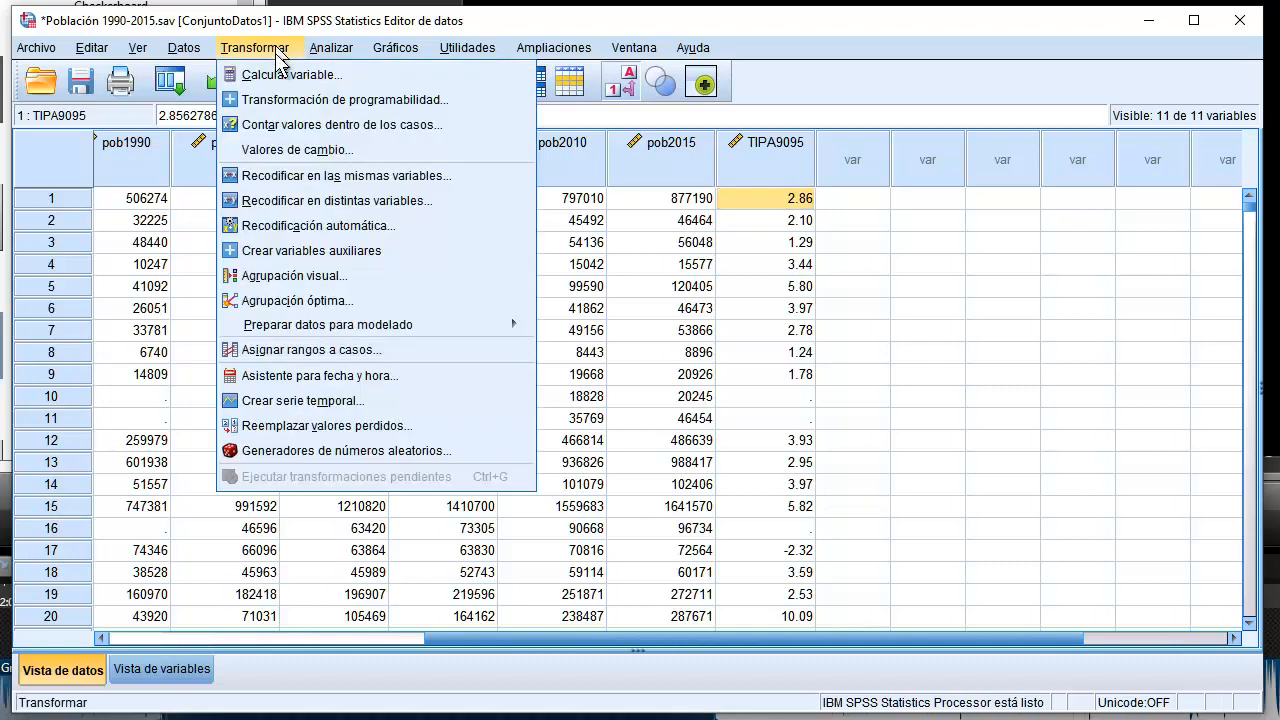
pyautogui.click(280, 75)
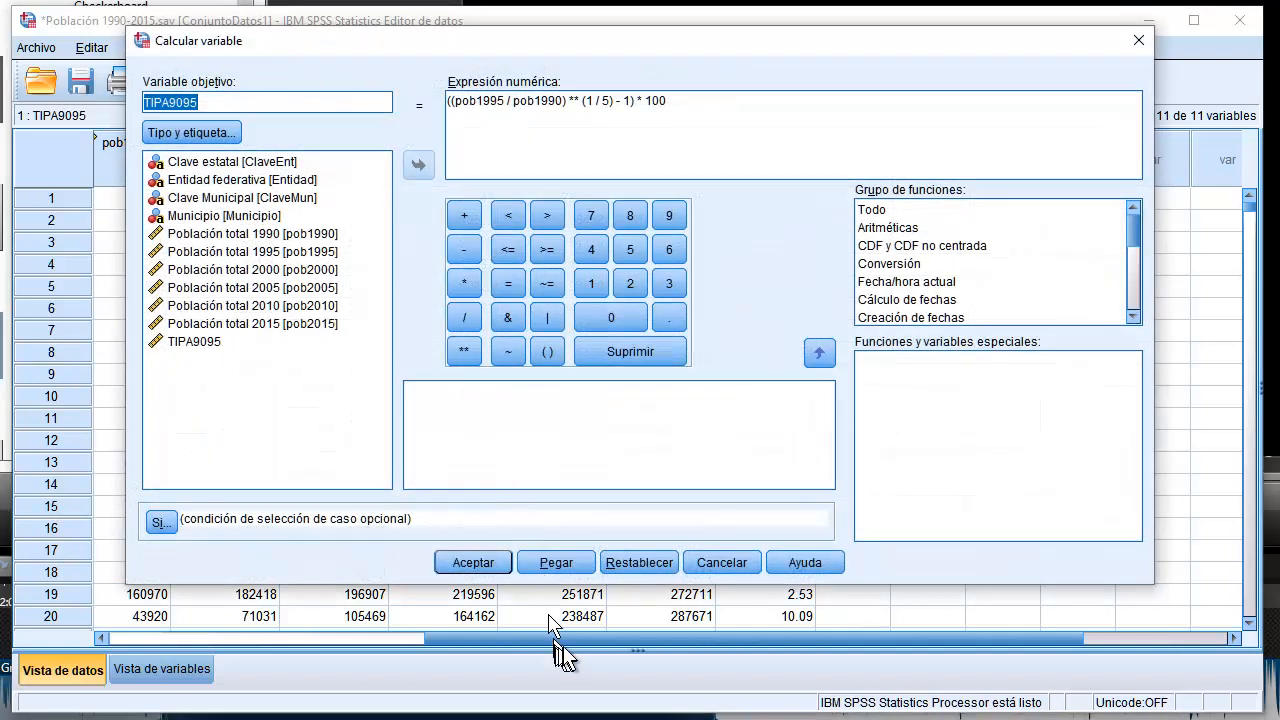
pyautogui.click(553, 566)
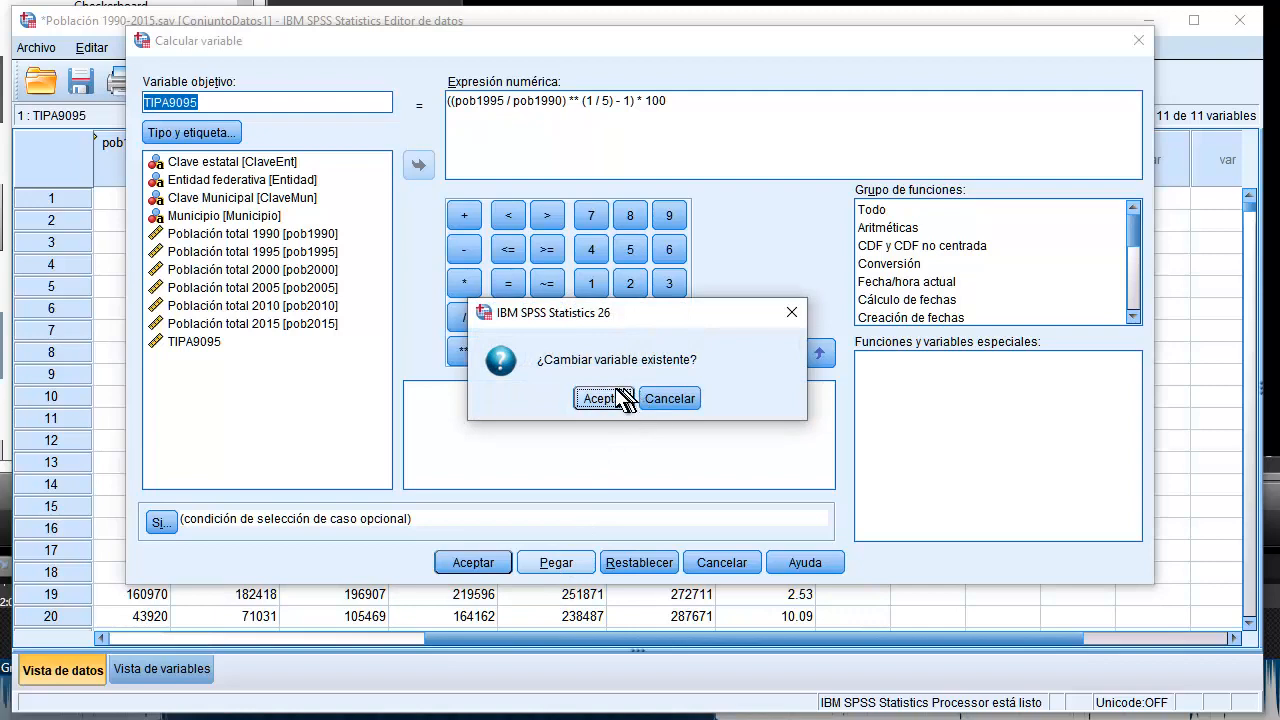
pyautogui.click(613, 397)
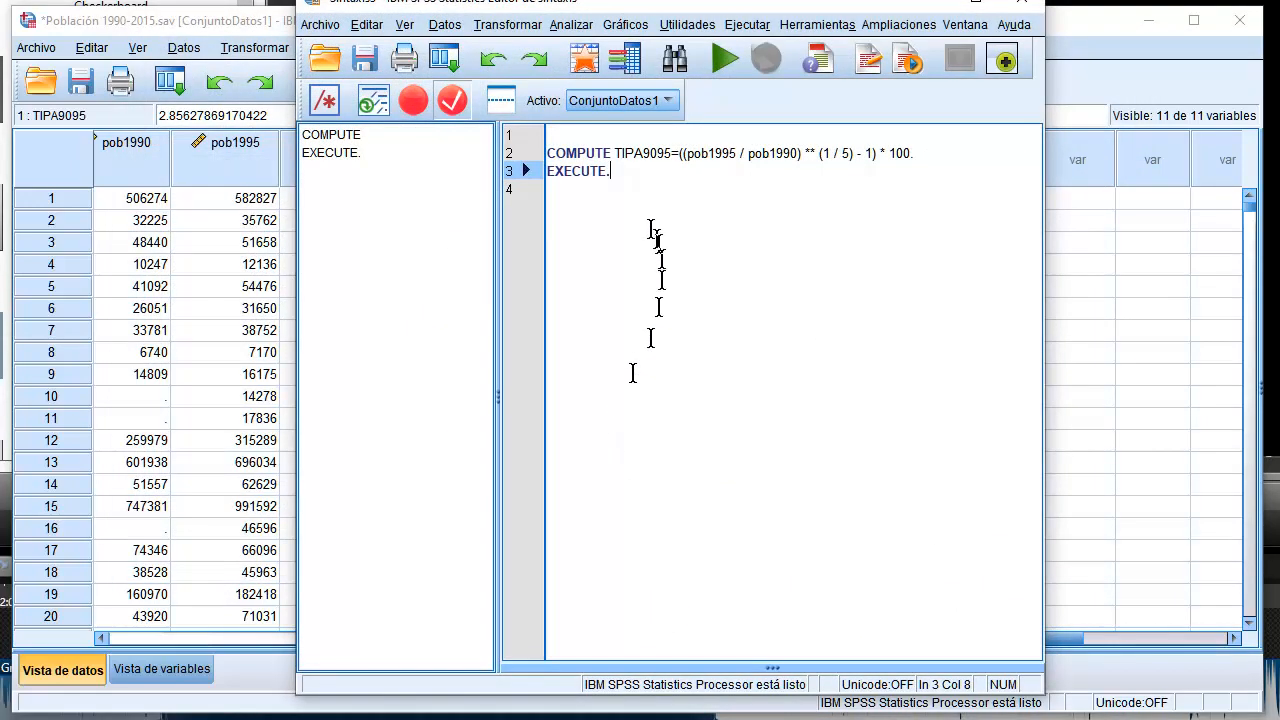
# Step: Duplicate the TIPA9095 COMPUTE and EXECUTE block below the original, separated by a blank line
pyautogui.moveTo(630, 172); pyautogui.dragTo(536, 160)
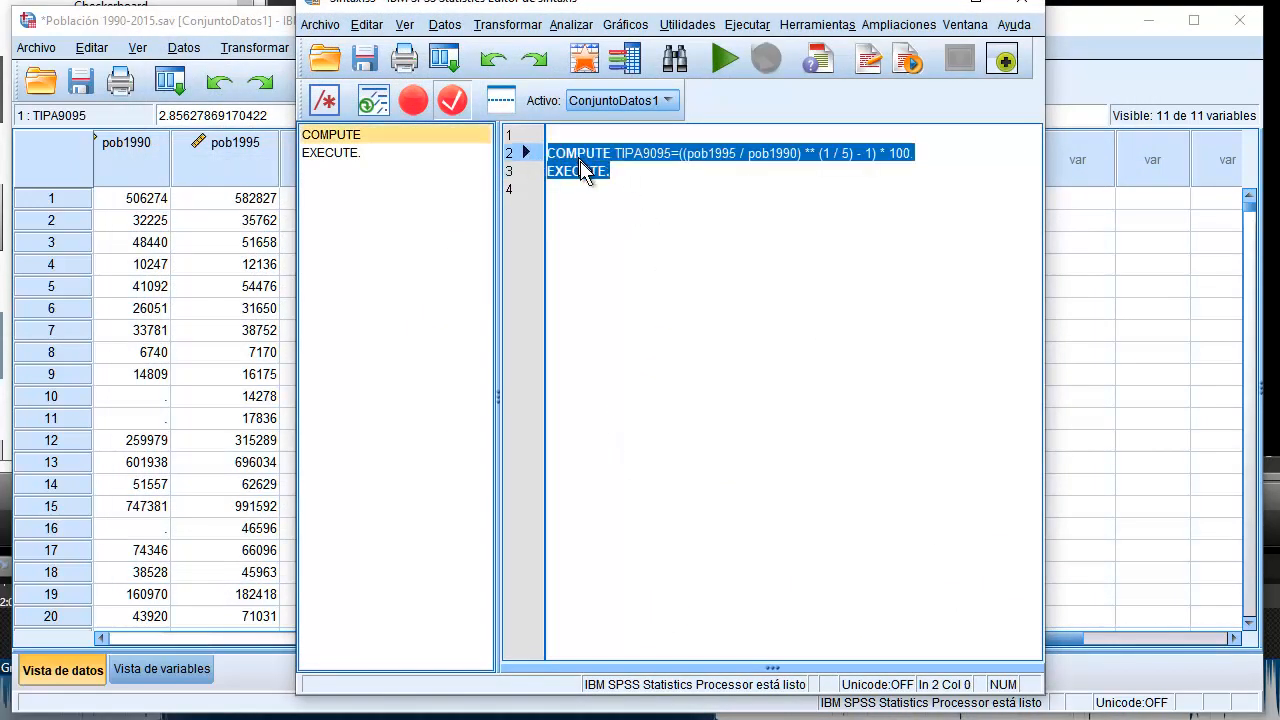
pyautogui.rightClick(578, 160)
pyautogui.click(597, 197)
pyautogui.click(575, 215)
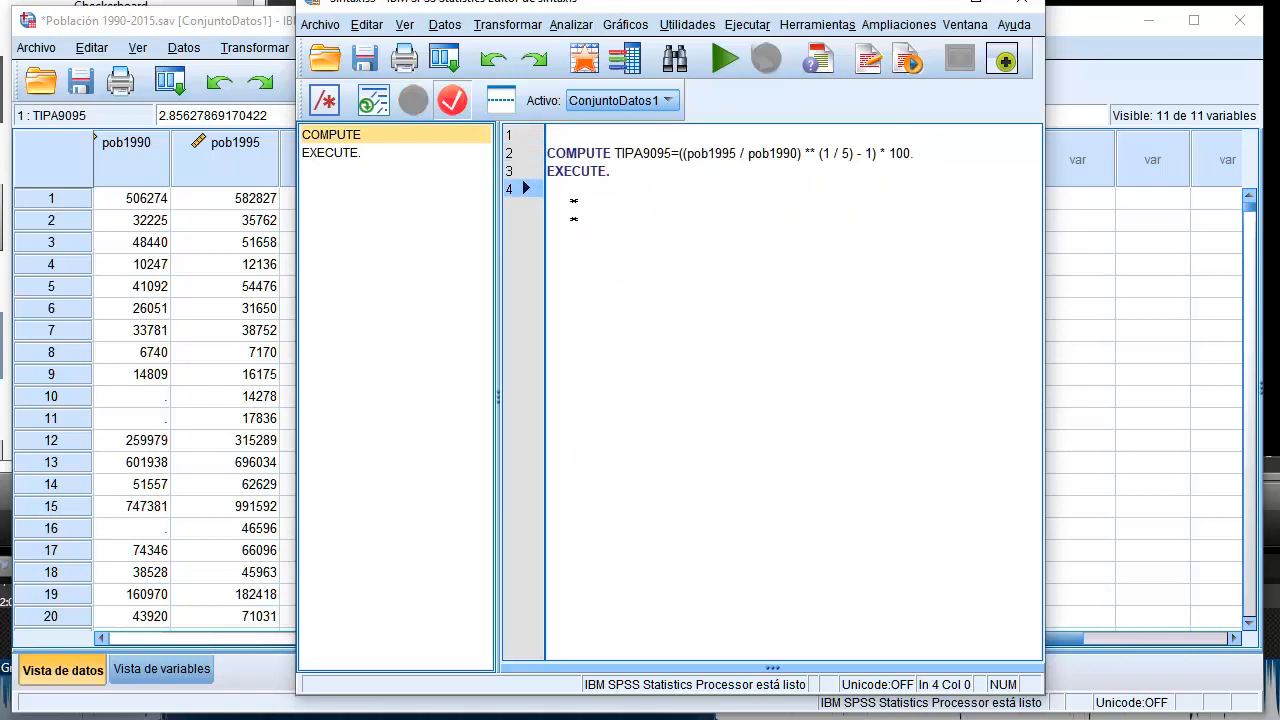
pyautogui.press('Return')
pyautogui.press('Return')
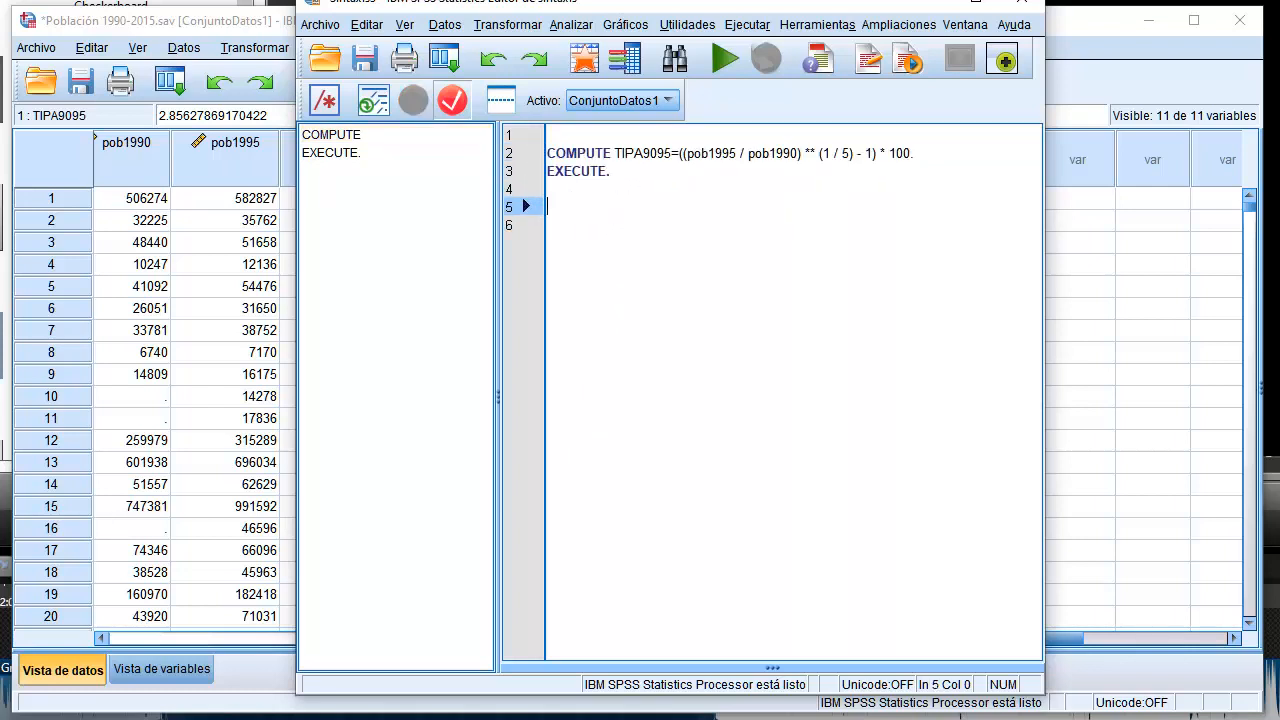
pyautogui.rightClick(574, 206)
pyautogui.click(623, 273)
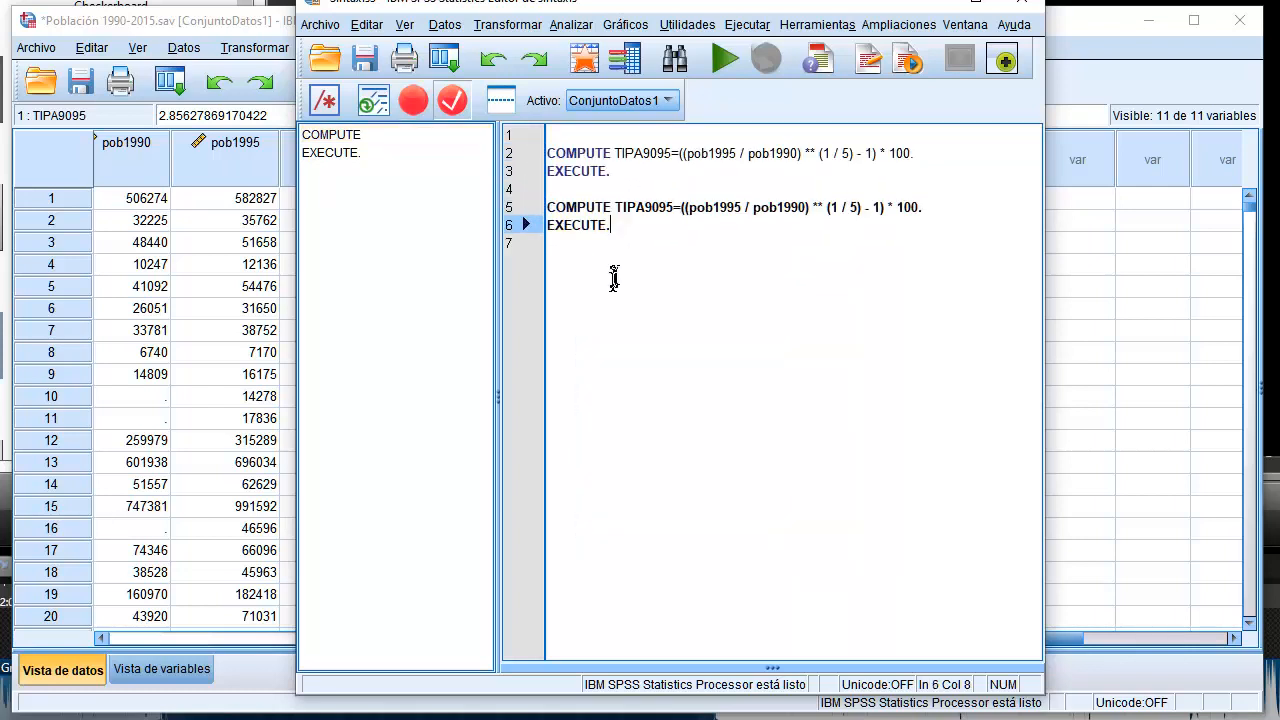
# Step: Rename the target variable in the second COMPUTE command as TIPA9500
pyautogui.click(672, 207)
pyautogui.press('BackSpace')
pyautogui.press('BackSpace')
pyautogui.press('BackSpace')
pyautogui.press('BackSpace')
pyautogui.write('95')
pyautogui.write('00')
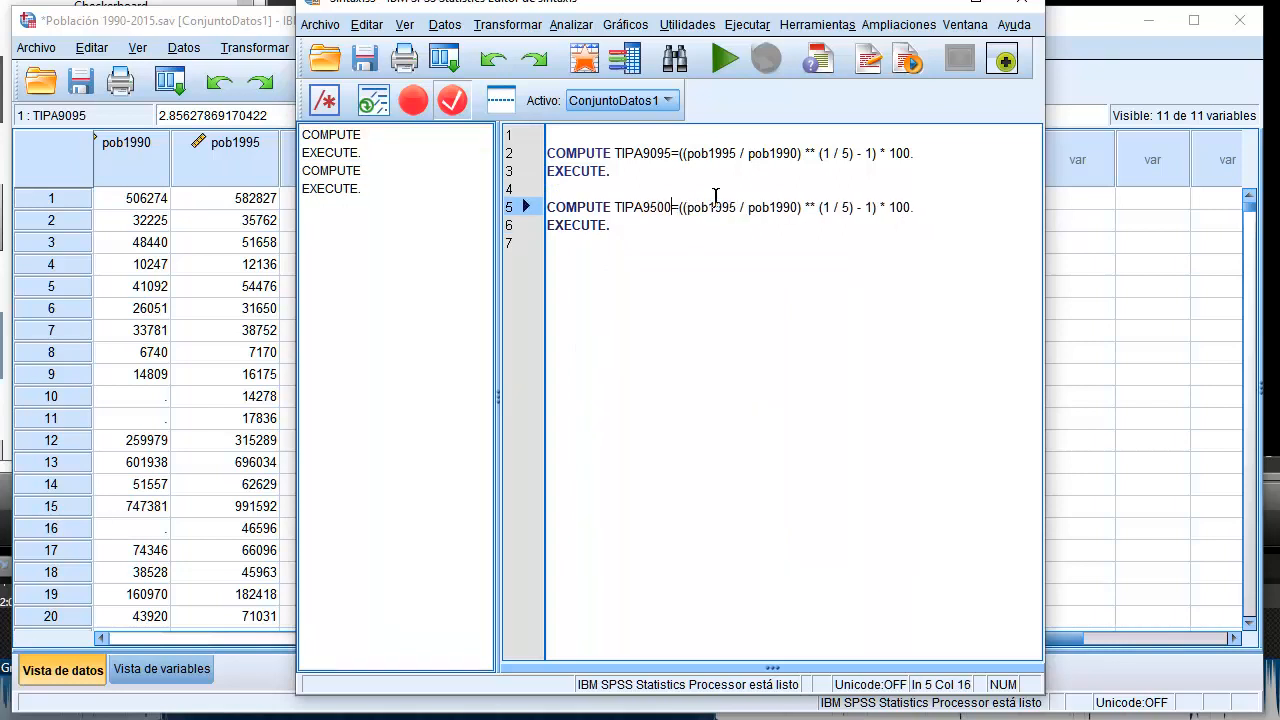
# Step: Change the population ratio in the TIPA9500 command to pob2000 / pob1995
pyautogui.click(739, 207)
pyautogui.press('BackSpace')
pyautogui.press('BackSpace')
pyautogui.press('BackSpace')
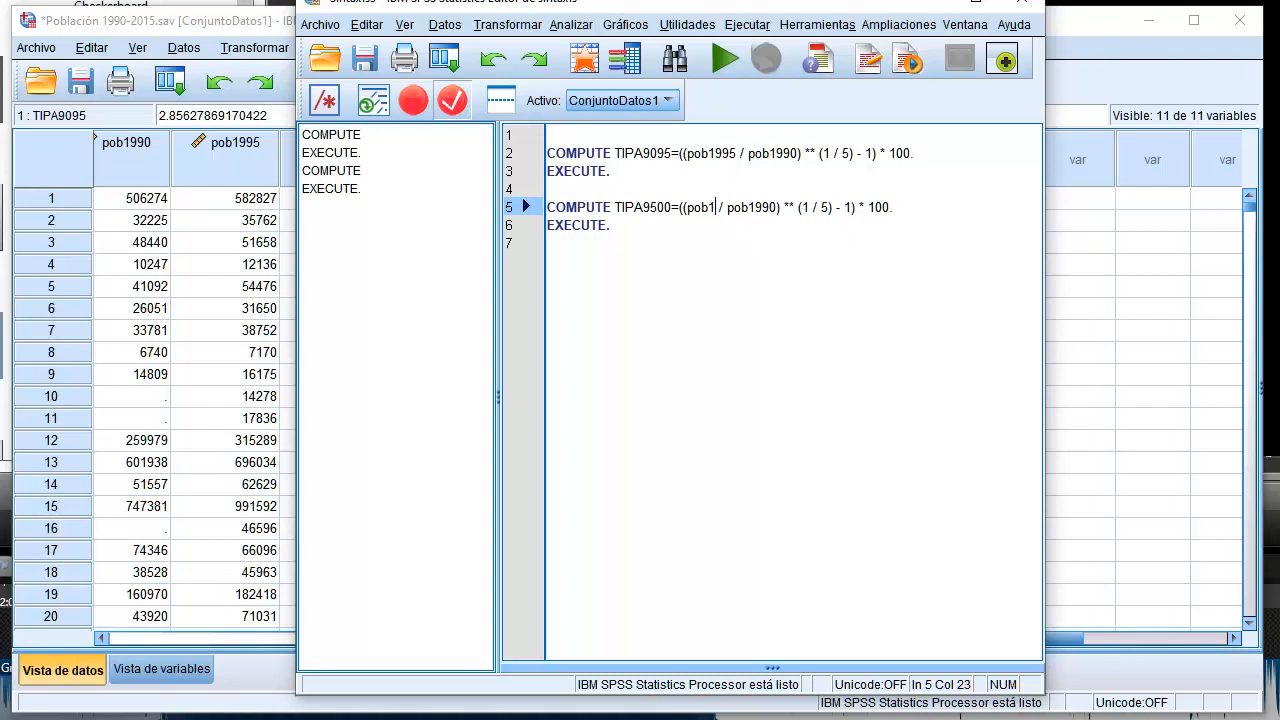
pyautogui.press('BackSpace')
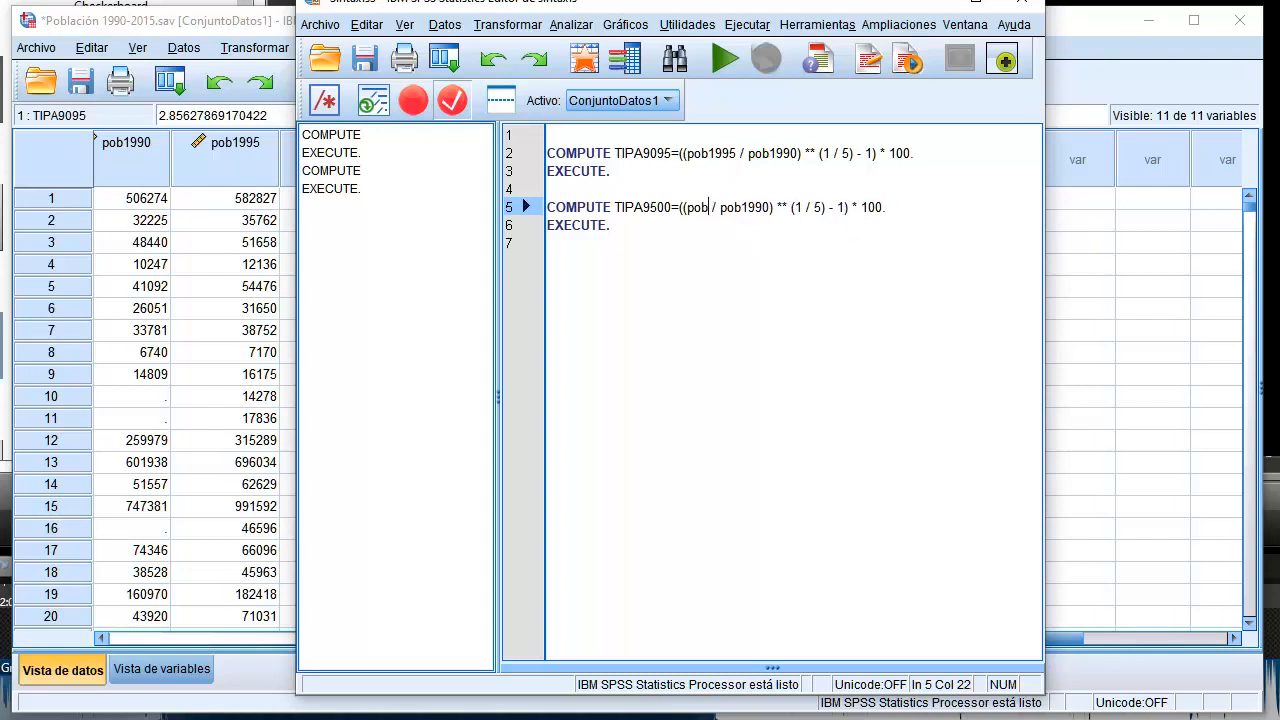
pyautogui.write('200')
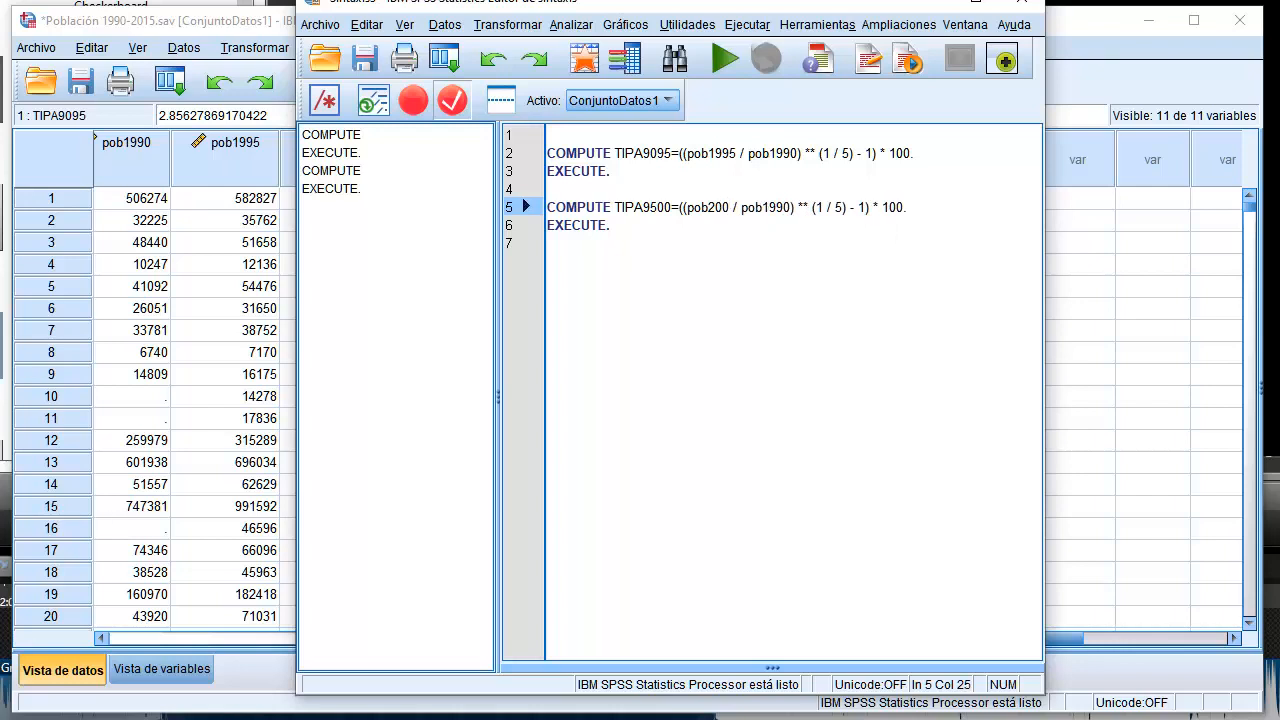
pyautogui.write('0')
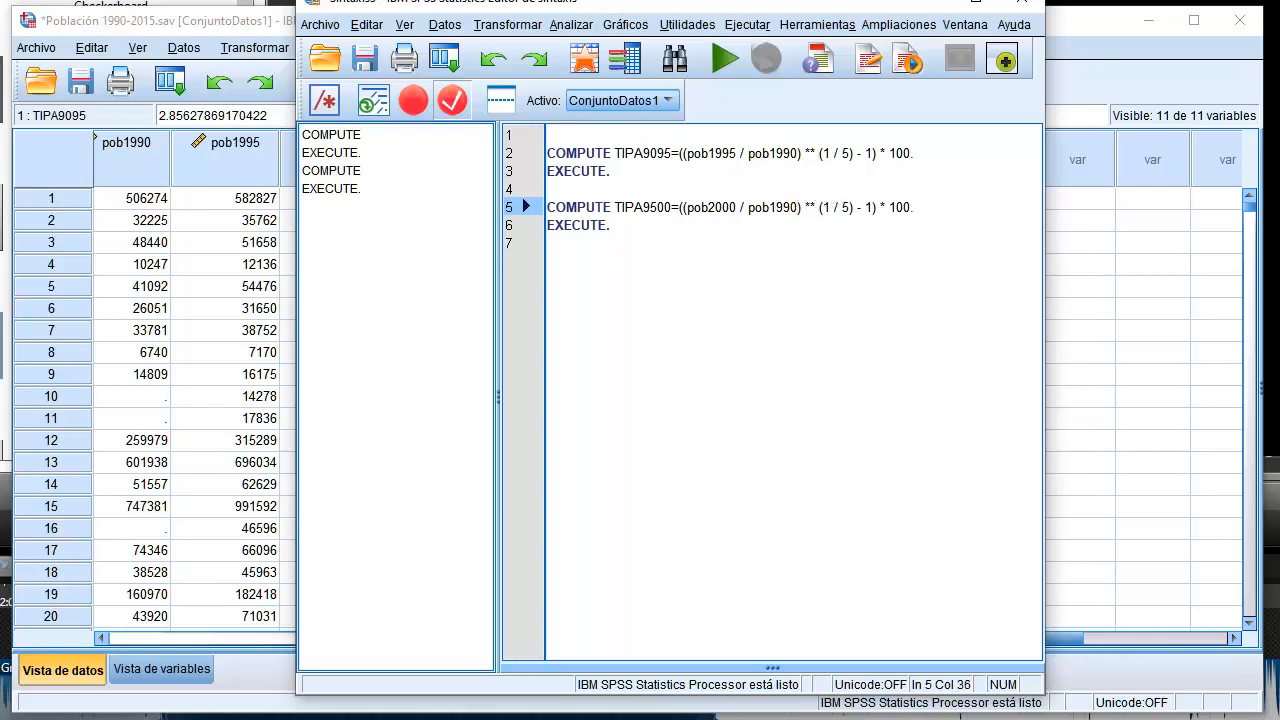
pyautogui.press('BackSpace')
pyautogui.write('5')
# Step: Duplicate the TIPA9500 COMPUTE and EXECUTE block below itself, leaving a blank line between them
pyautogui.moveTo(668, 232); pyautogui.dragTo(545, 206)
pyautogui.rightClick(588, 214)
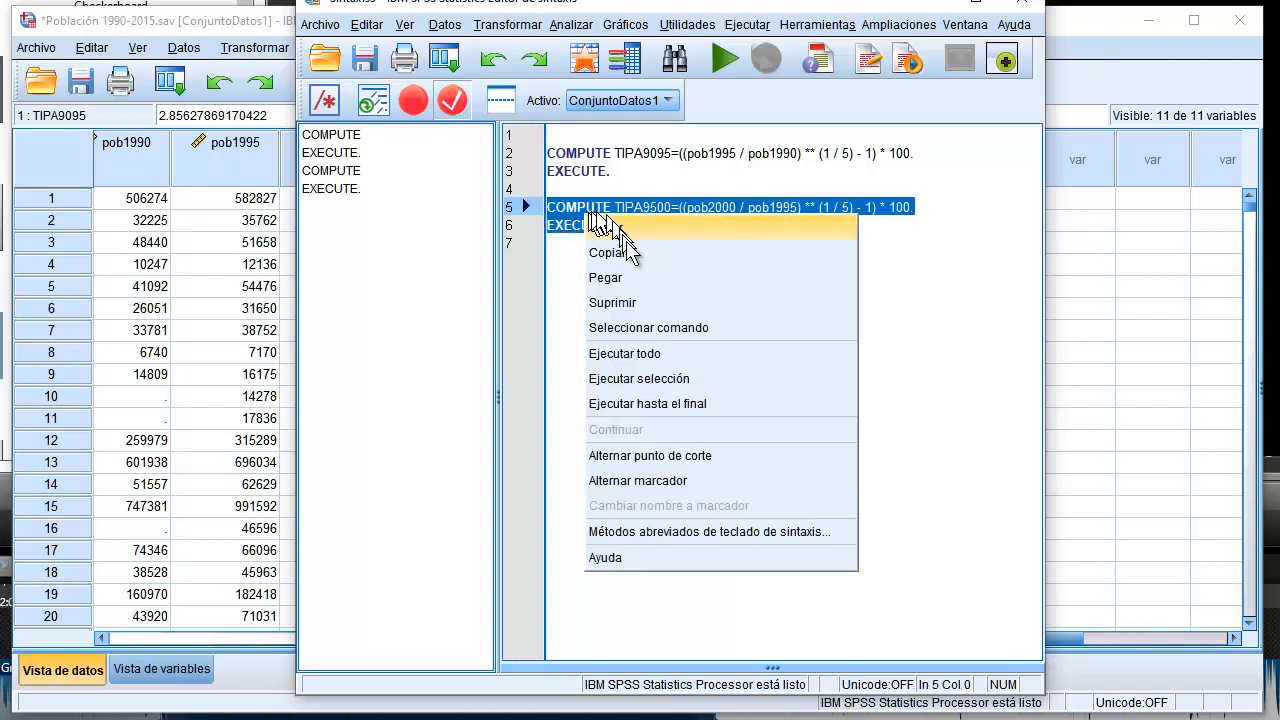
pyautogui.click(610, 253)
pyautogui.click(594, 273)
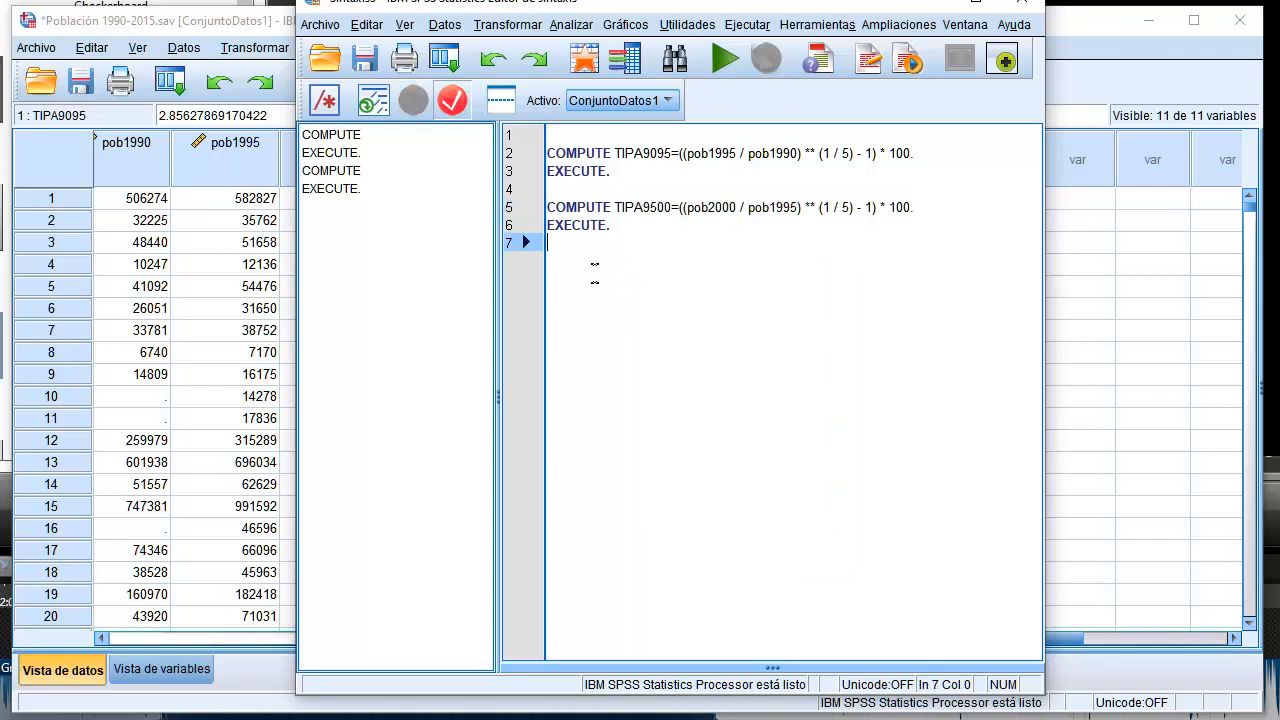
pyautogui.press('Return')
pyautogui.press('Return')
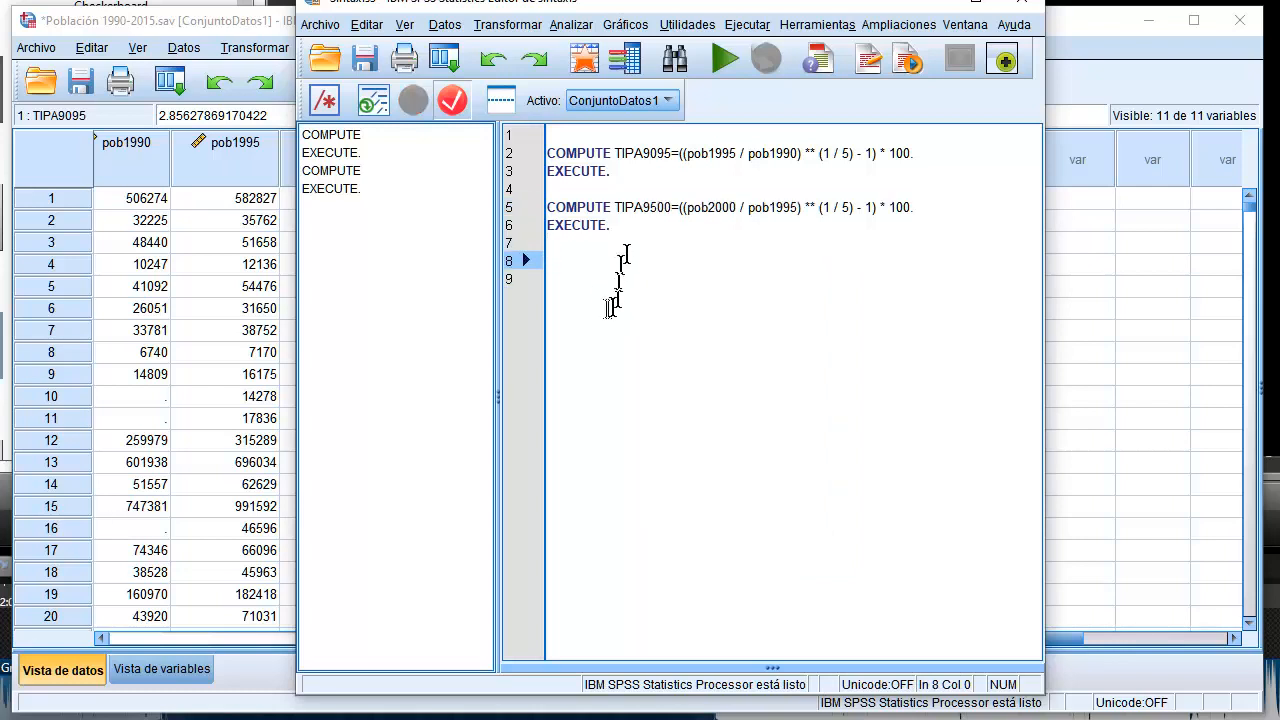
pyautogui.rightClick(572, 265)
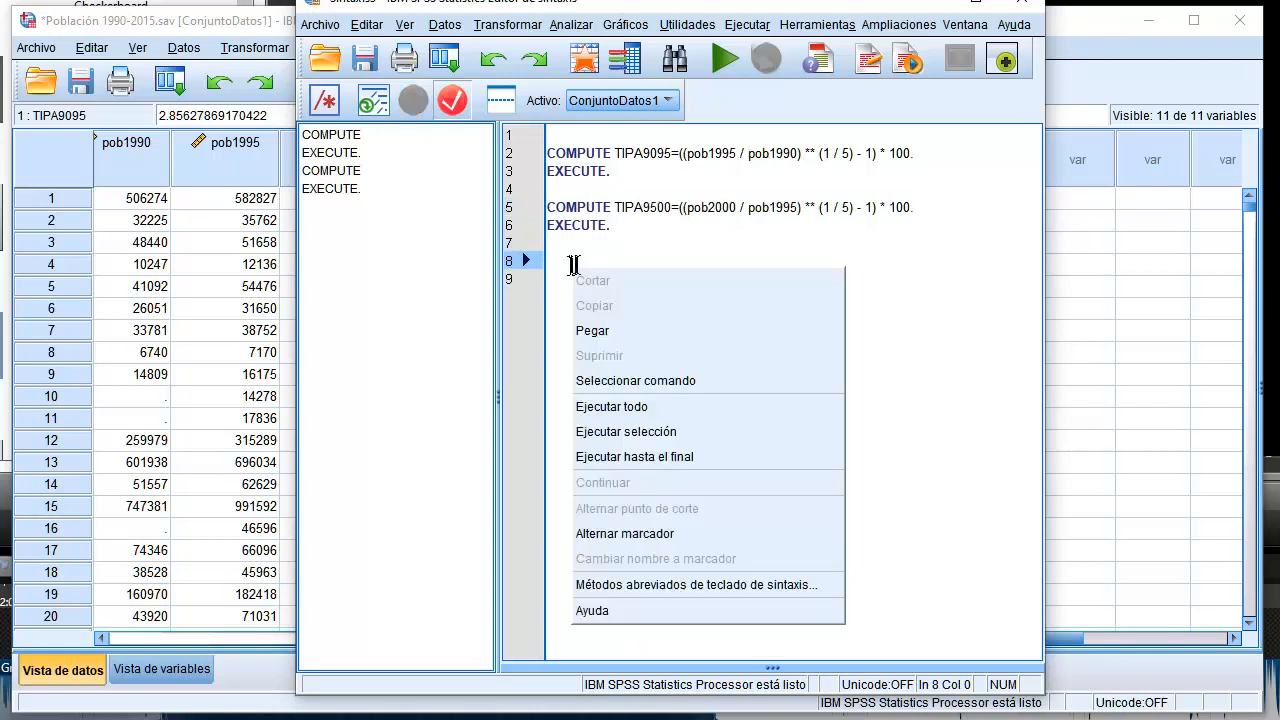
pyautogui.click(605, 330)
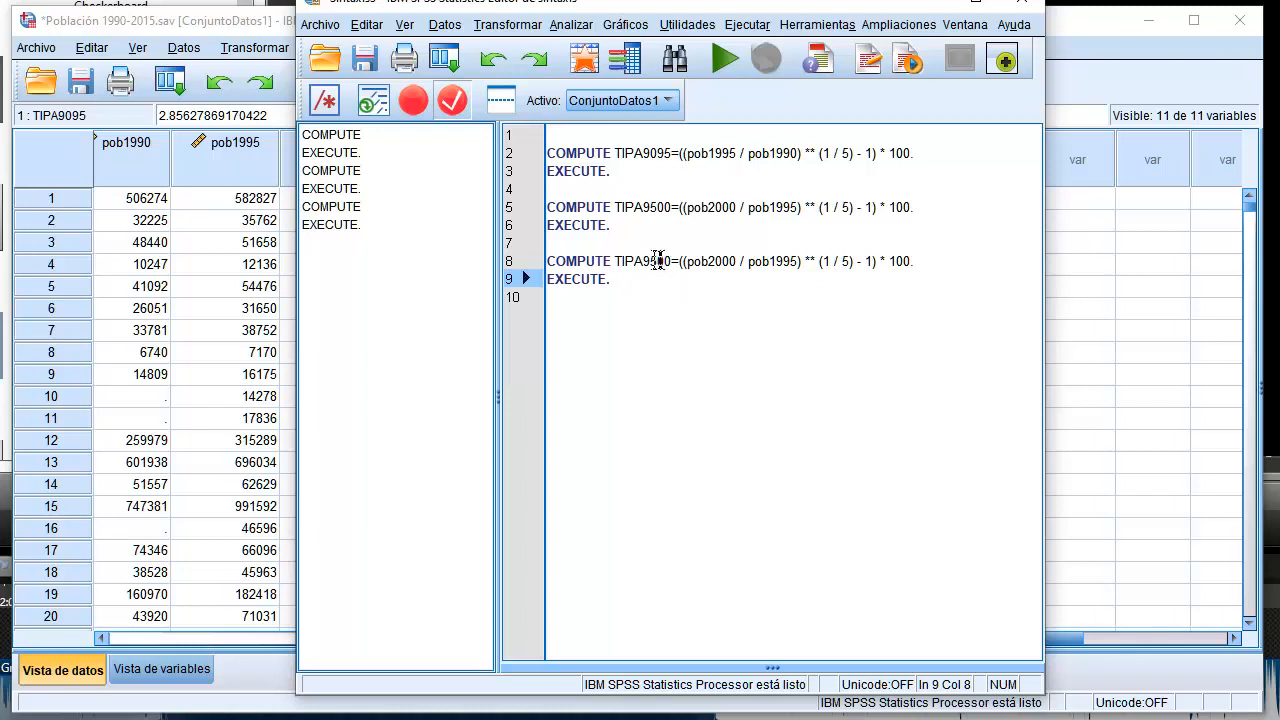
# Step: Rename the target variable in the third COMPUTE command as TIPA0005
pyautogui.click(657, 261)
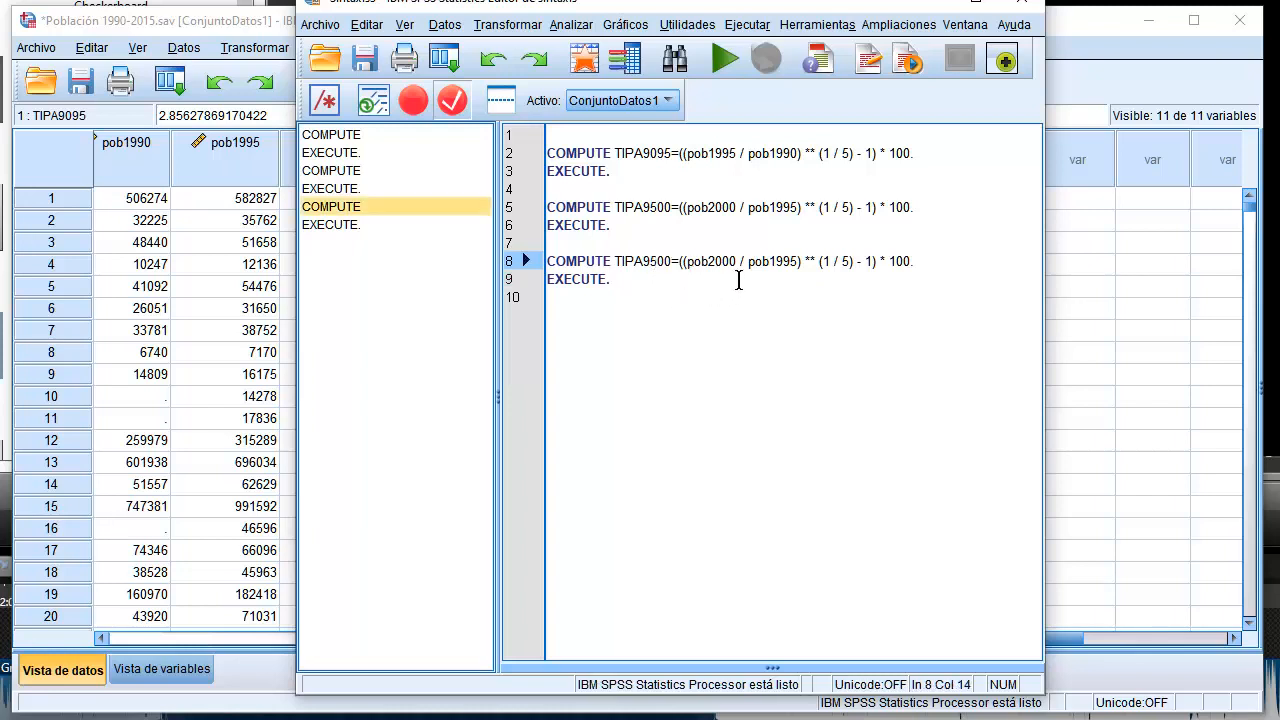
pyautogui.press('BackSpace')
pyautogui.press('BackSpace')
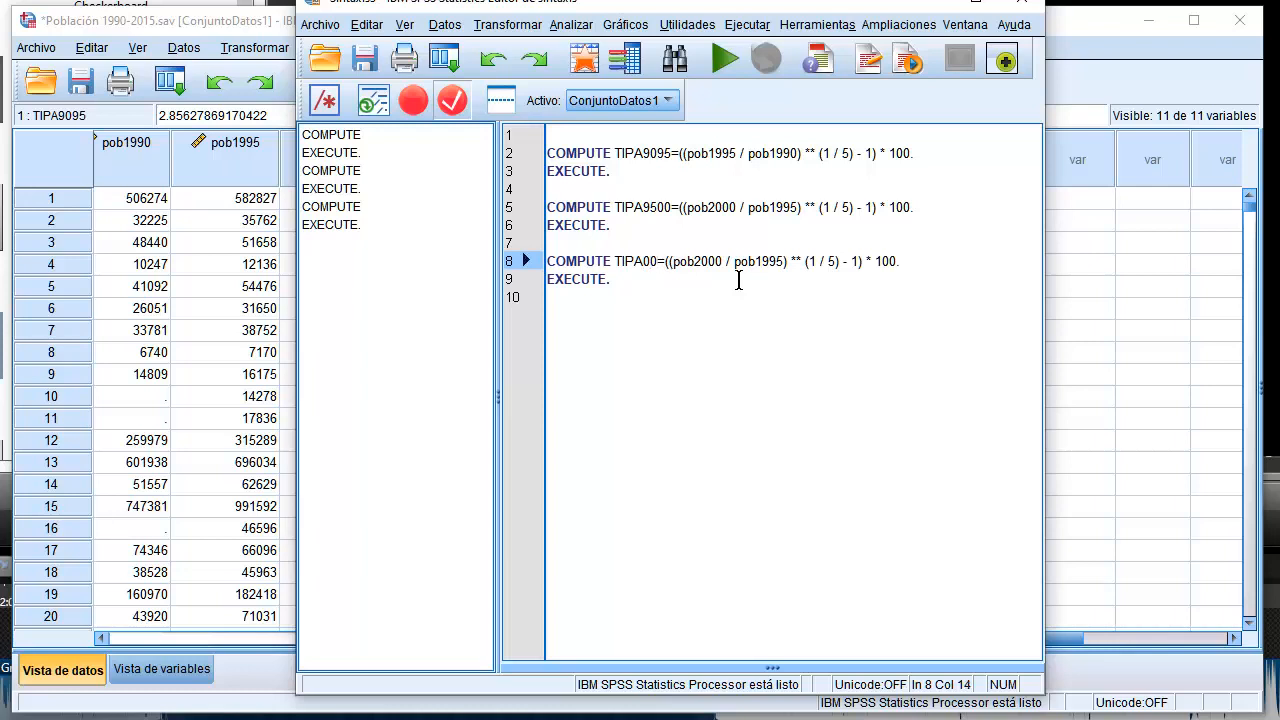
pyautogui.write('05')
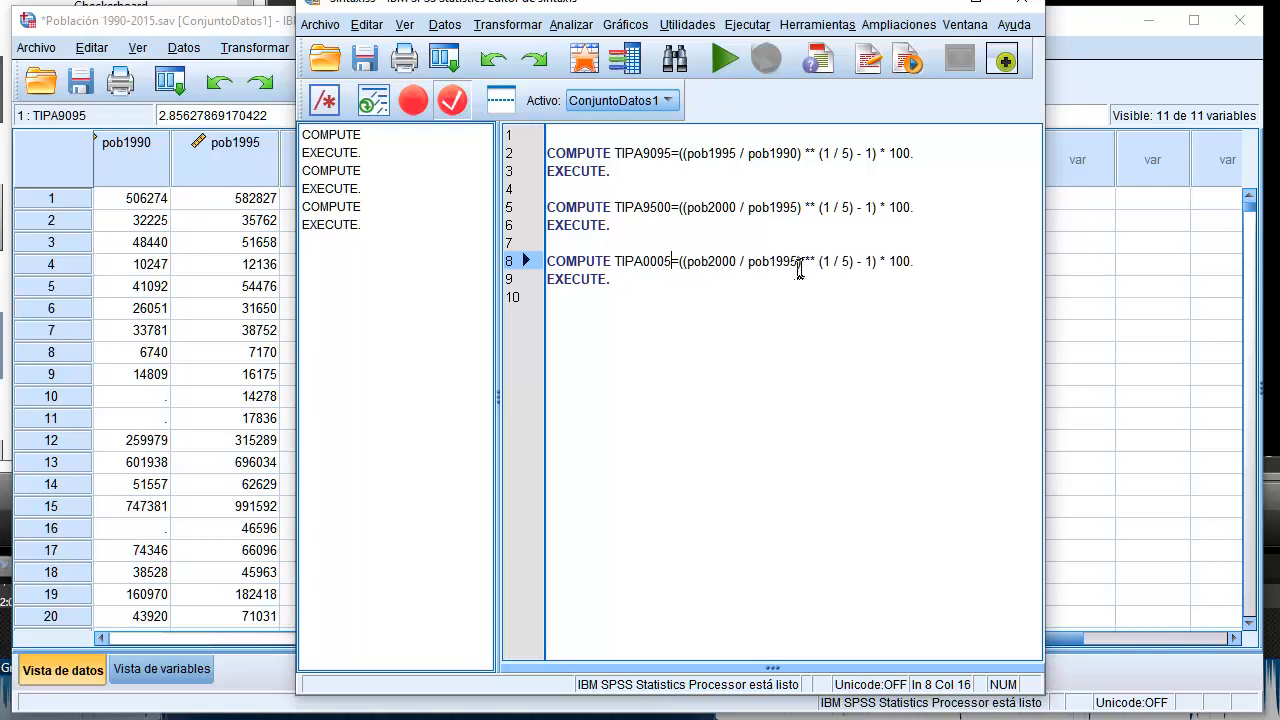
# Step: Change the population ratio in the TIPA0005 command to pob2005 / pob2000
pyautogui.click(737, 261)
pyautogui.press('BackSpace')
pyautogui.write('5')
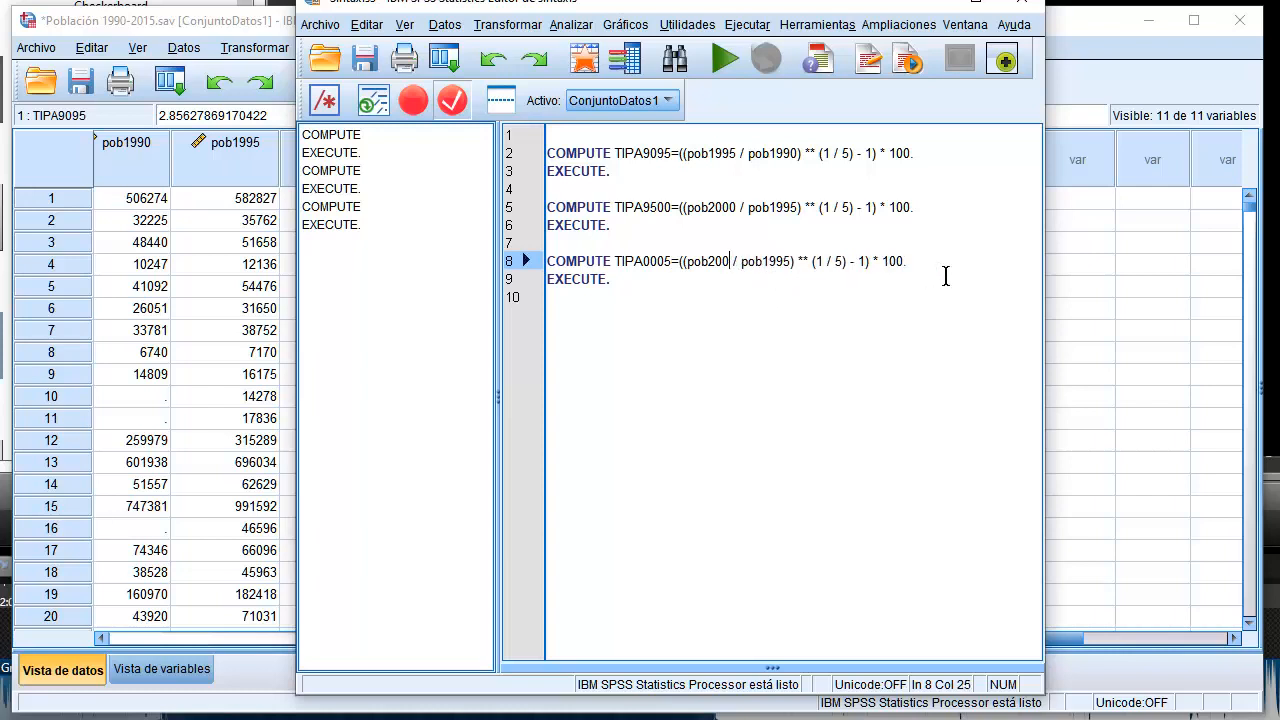
pyautogui.click(798, 261)
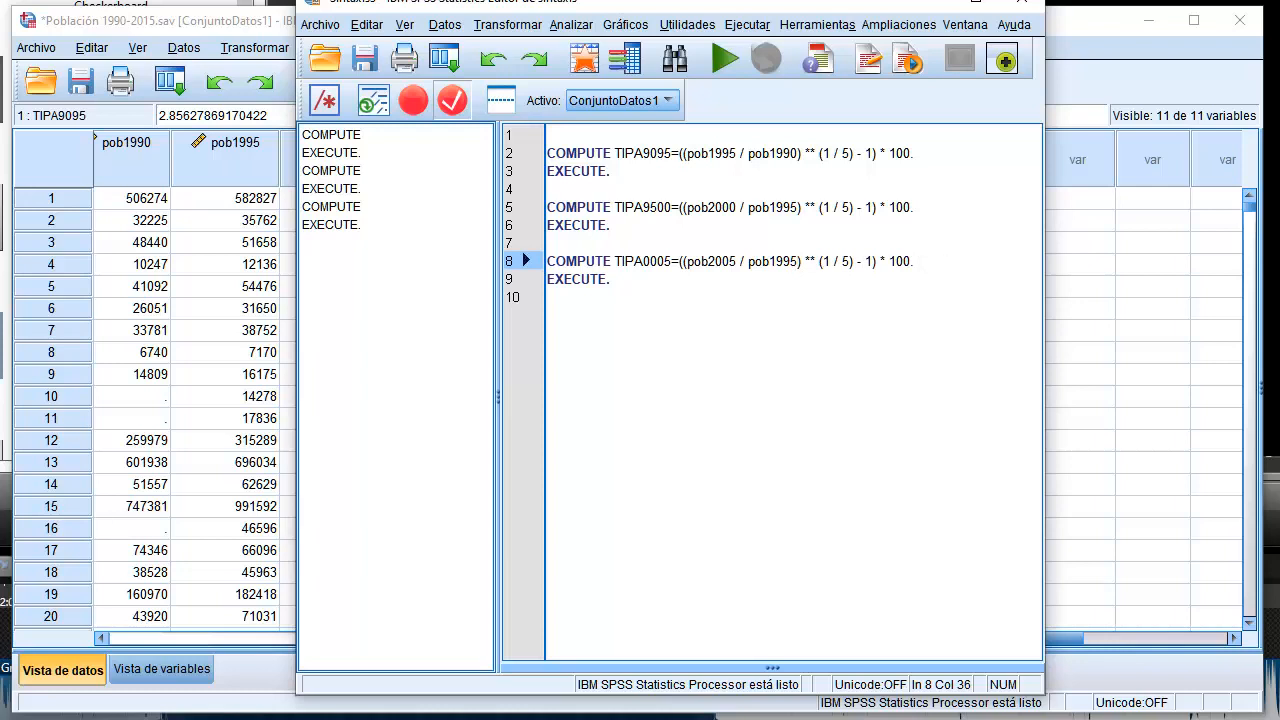
pyautogui.press('BackSpace')
pyautogui.press('BackSpace')
pyautogui.press('BackSpace')
pyautogui.press('BackSpace')
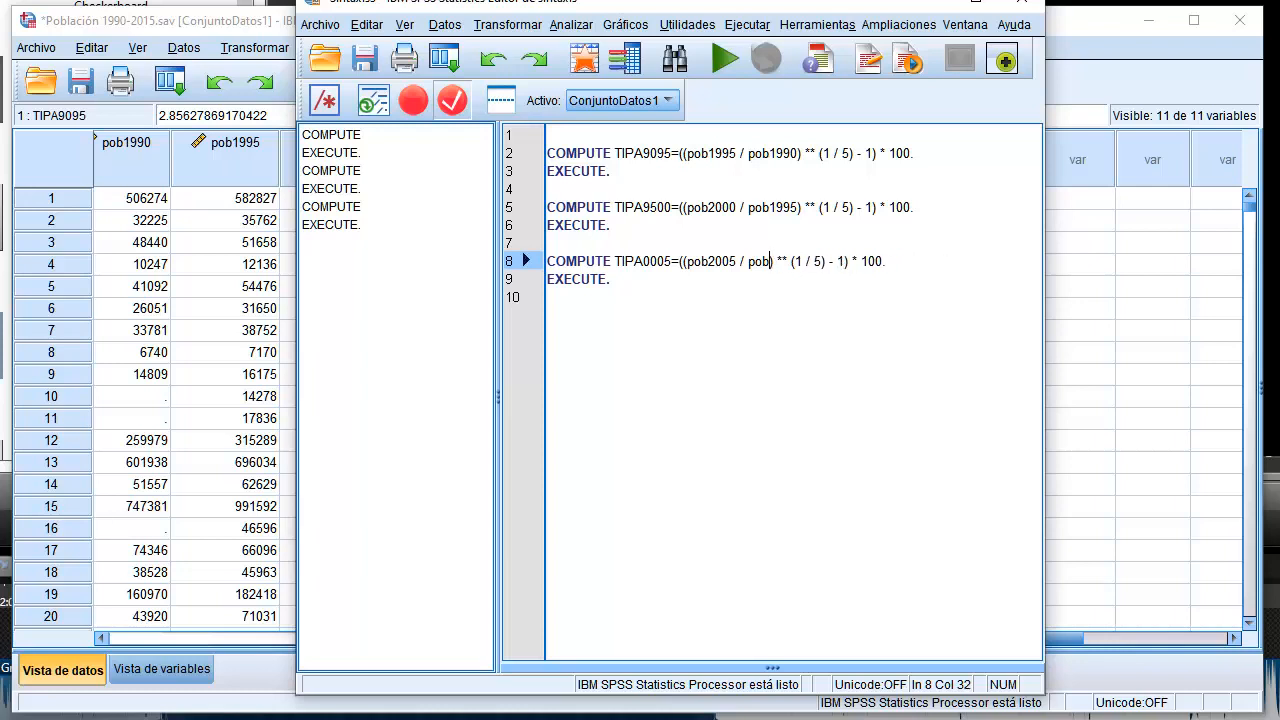
pyautogui.write('2000')
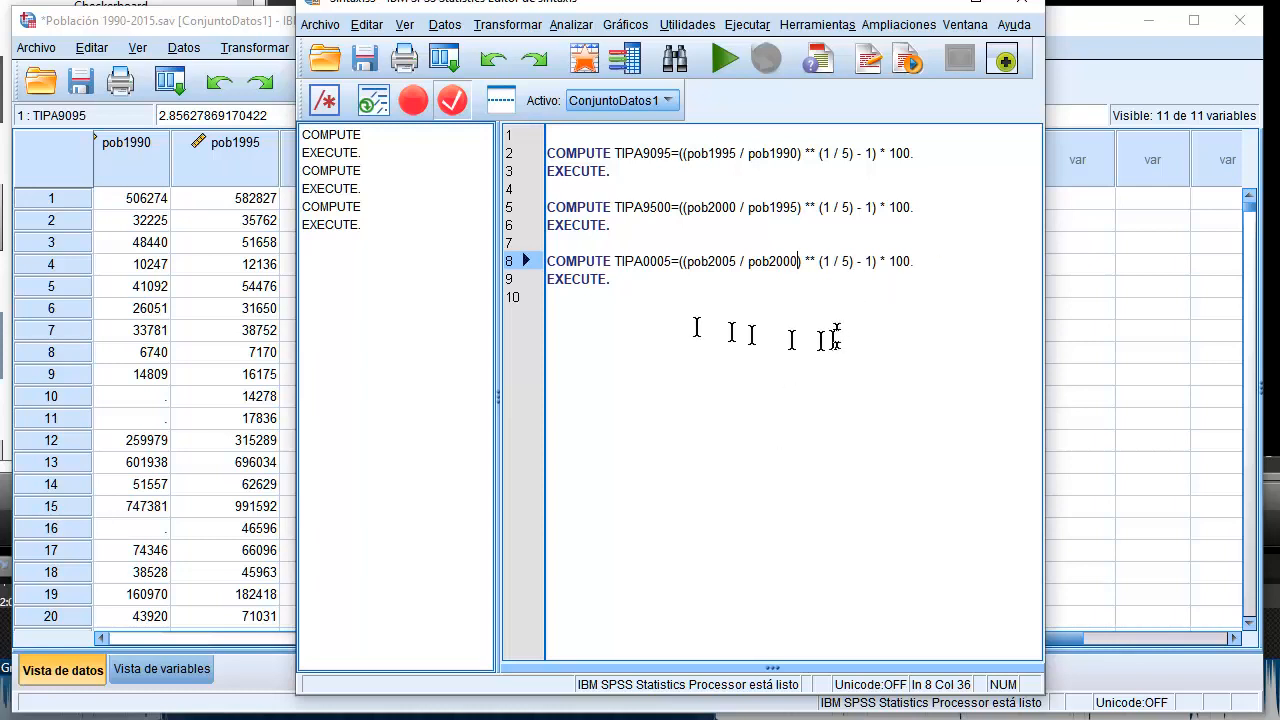
# Step: Duplicate the TIPA0005 COMPUTE and EXECUTE block below itself, leaving a blank line between them
pyautogui.moveTo(609, 279); pyautogui.dragTo(547, 261)
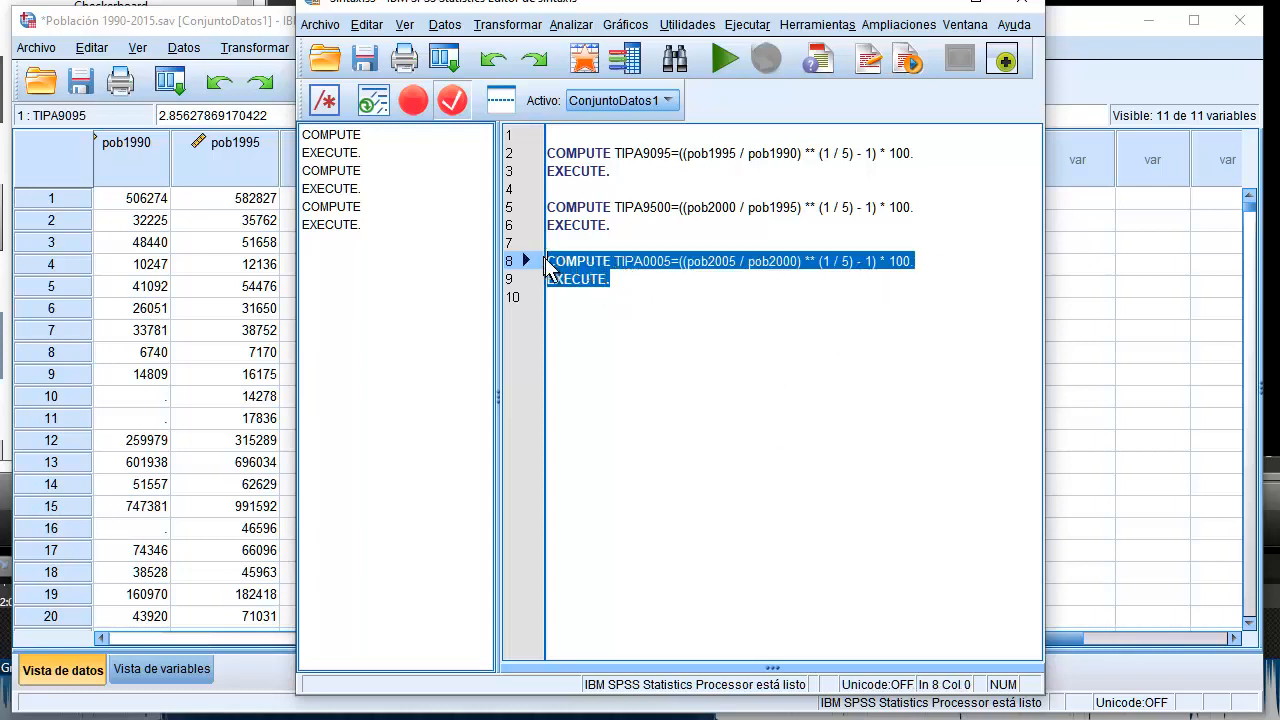
pyautogui.rightClick(596, 283)
pyautogui.click(608, 305)
pyautogui.click(586, 322)
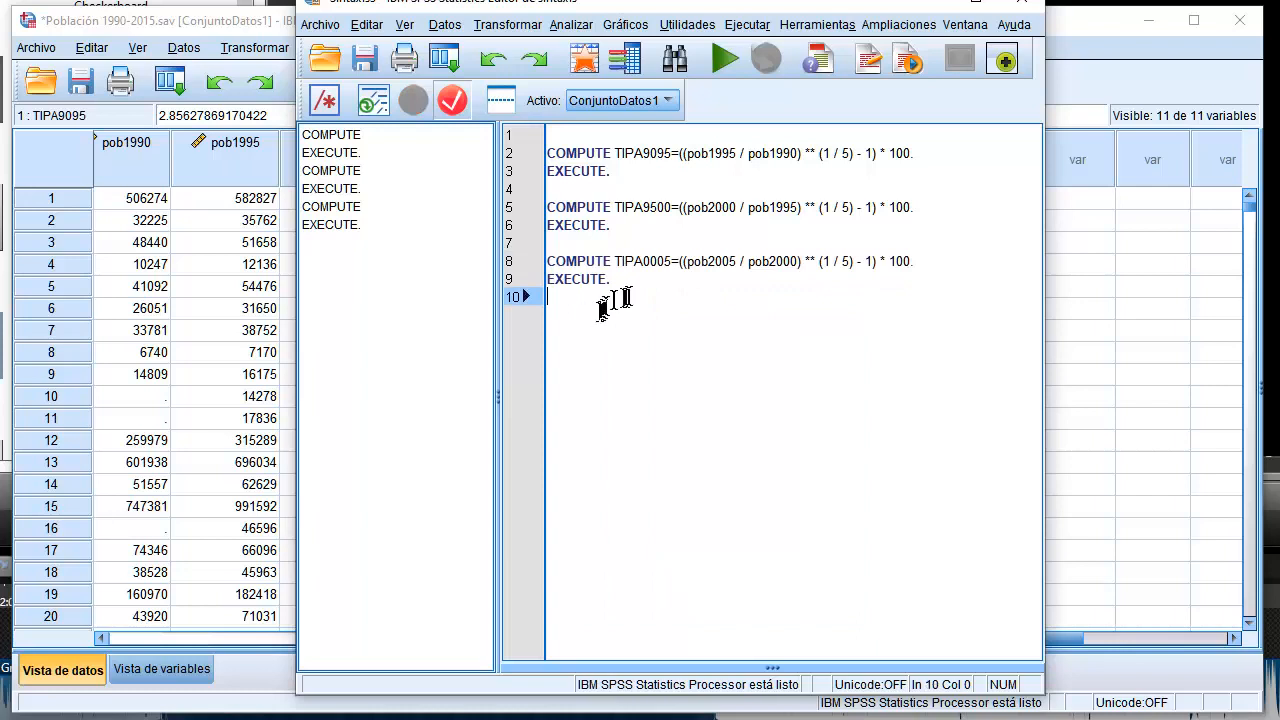
pyautogui.press('Return')
pyautogui.rightClick(568, 298)
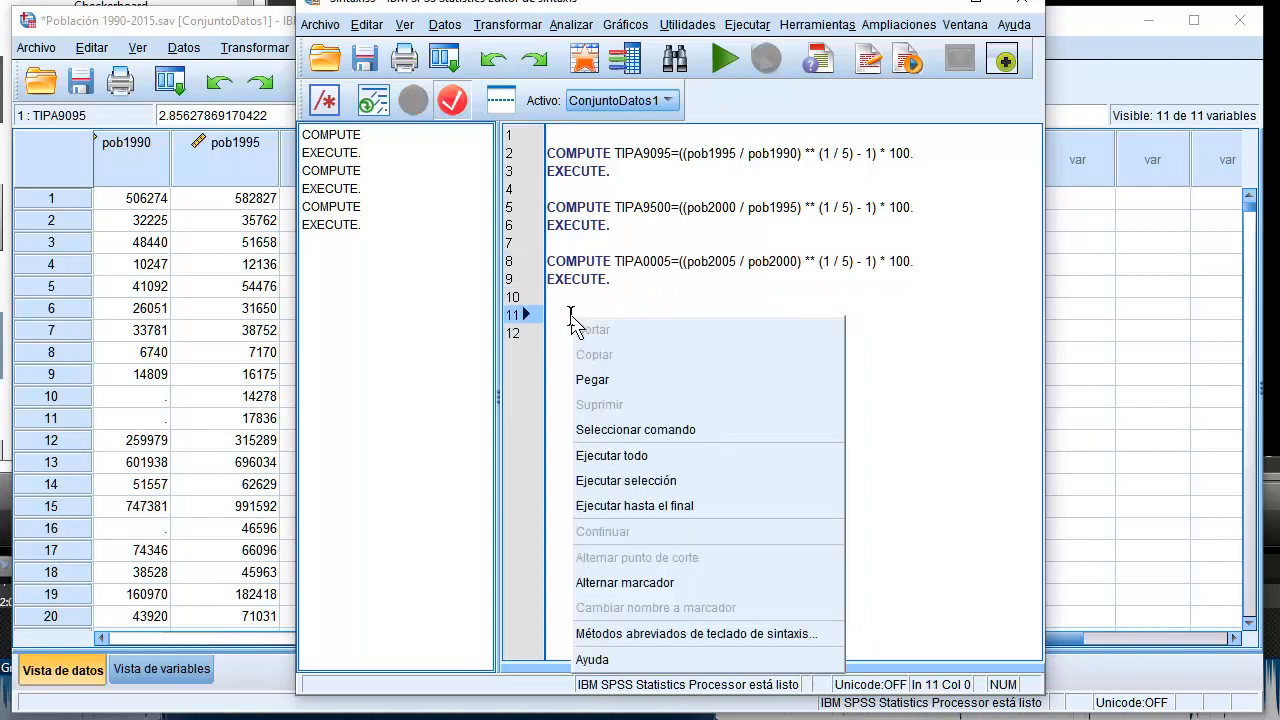
pyautogui.click(590, 373)
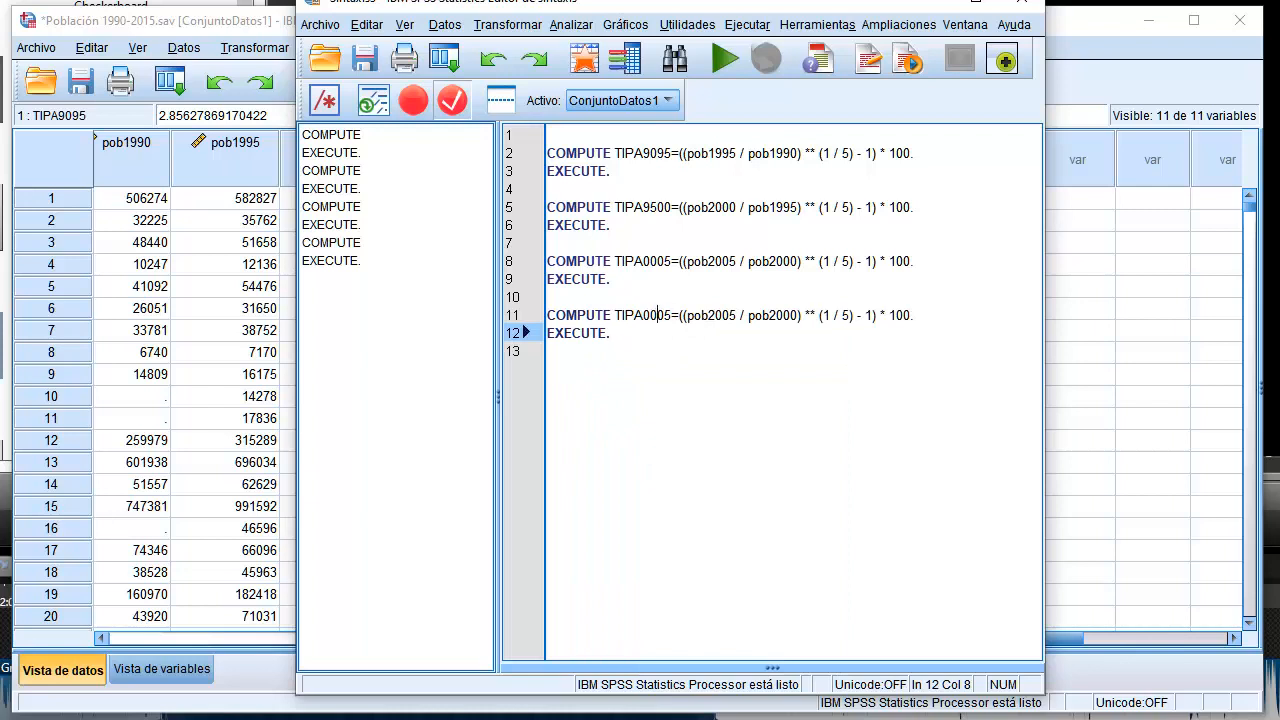
# Step: Rename the target variable in the fourth COMPUTE command as TIPA0510
pyautogui.click(669, 315)
pyautogui.press('BackSpace')
pyautogui.press('BackSpace')
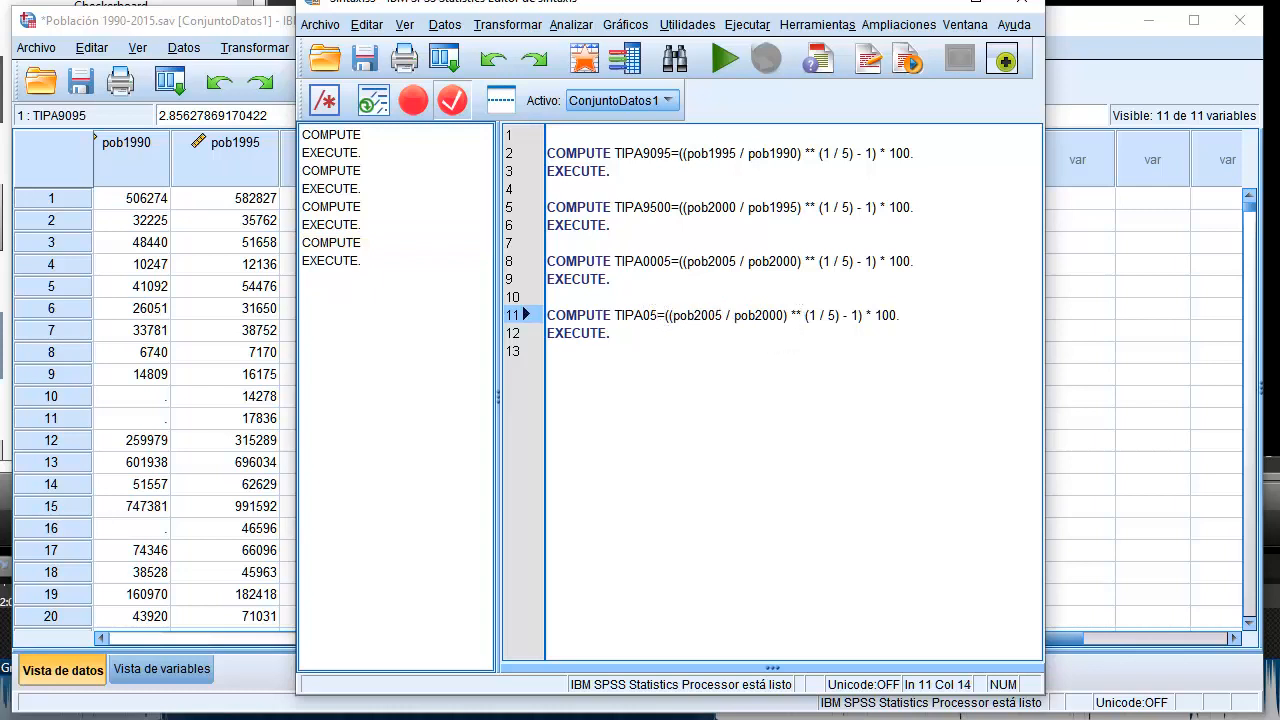
pyautogui.write('10')
# Step: Change the population ratio in the TIPA0510 command to pob2010 / pob2005
pyautogui.click(739, 315)
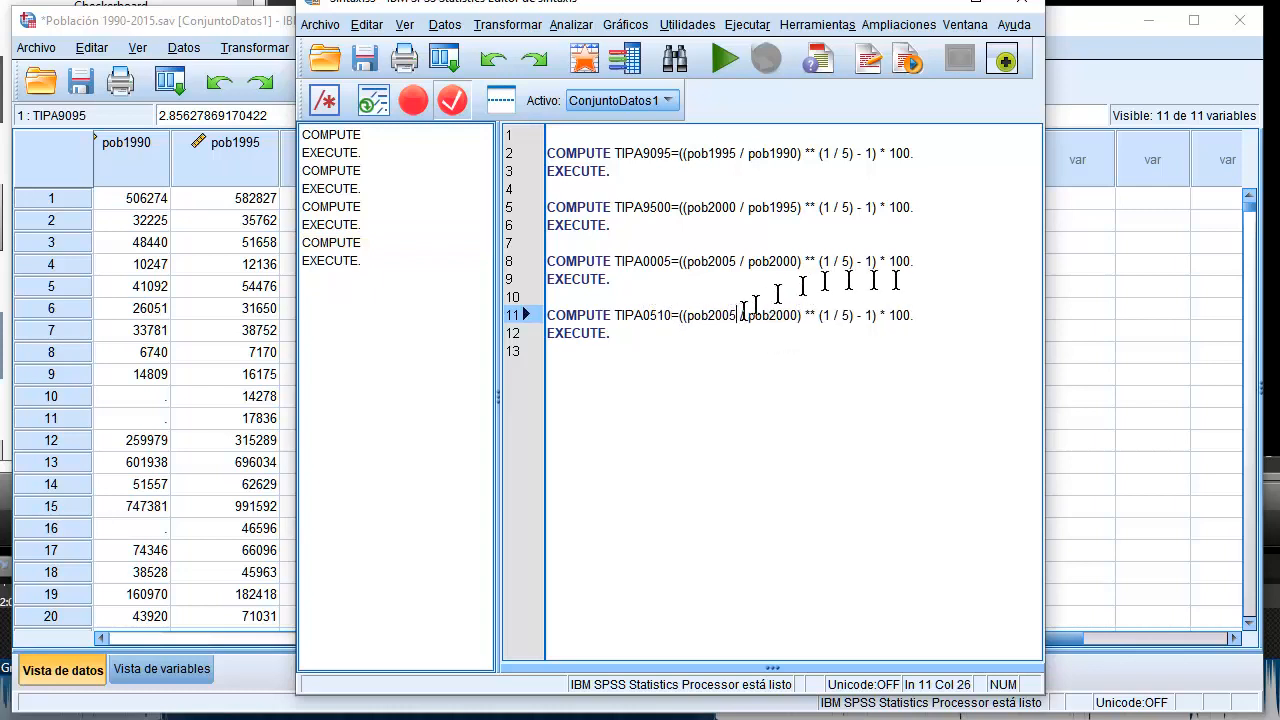
pyautogui.press('BackSpace')
pyautogui.press('BackSpace')
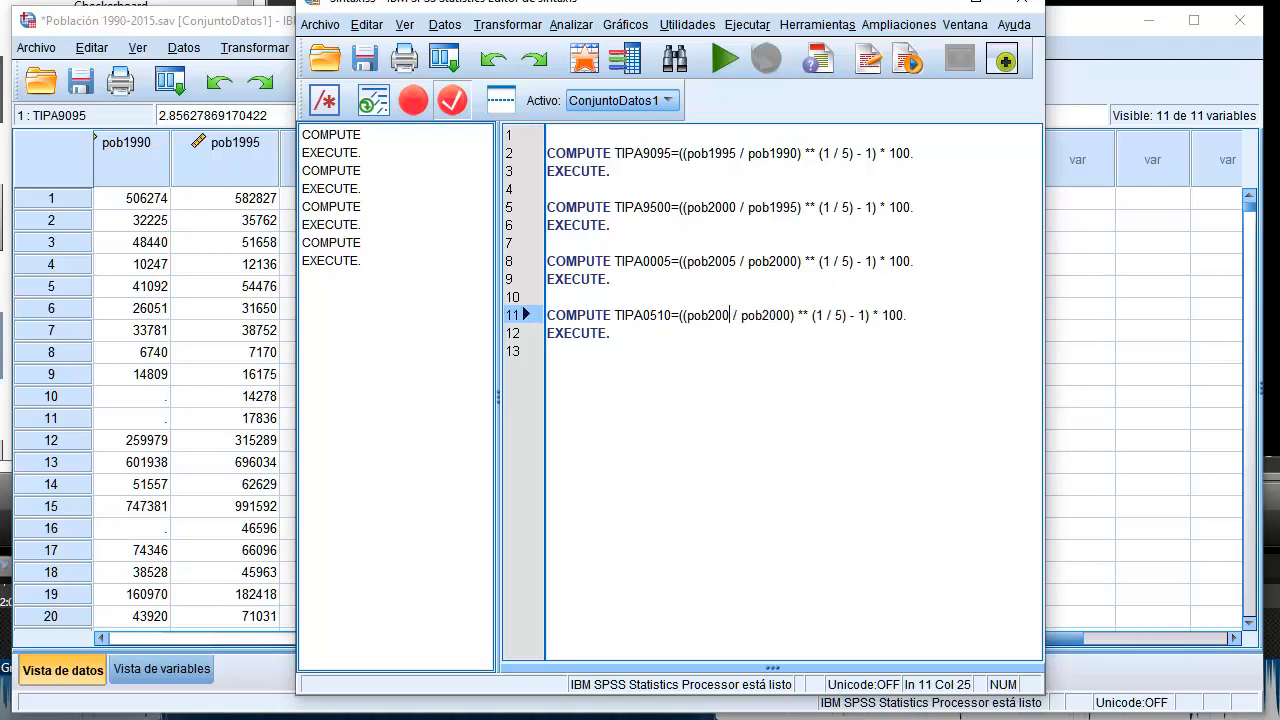
pyautogui.write('10')
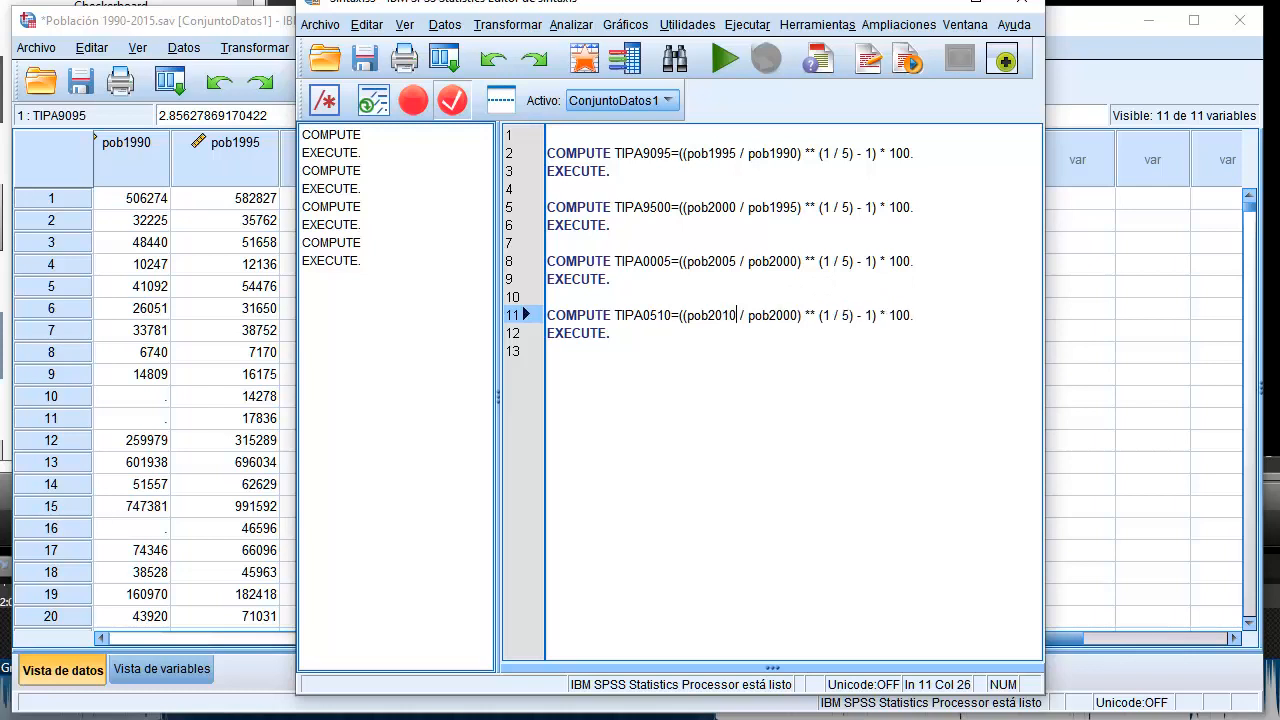
pyautogui.click(791, 316)
pyautogui.press('BackSpace')
pyautogui.write('5')
# Step: Duplicate the TIPA0510 COMPUTE and EXECUTE block below itself, leaving a blank line between them
pyautogui.moveTo(657, 343); pyautogui.dragTo(549, 318)
pyautogui.rightClick(584, 324)
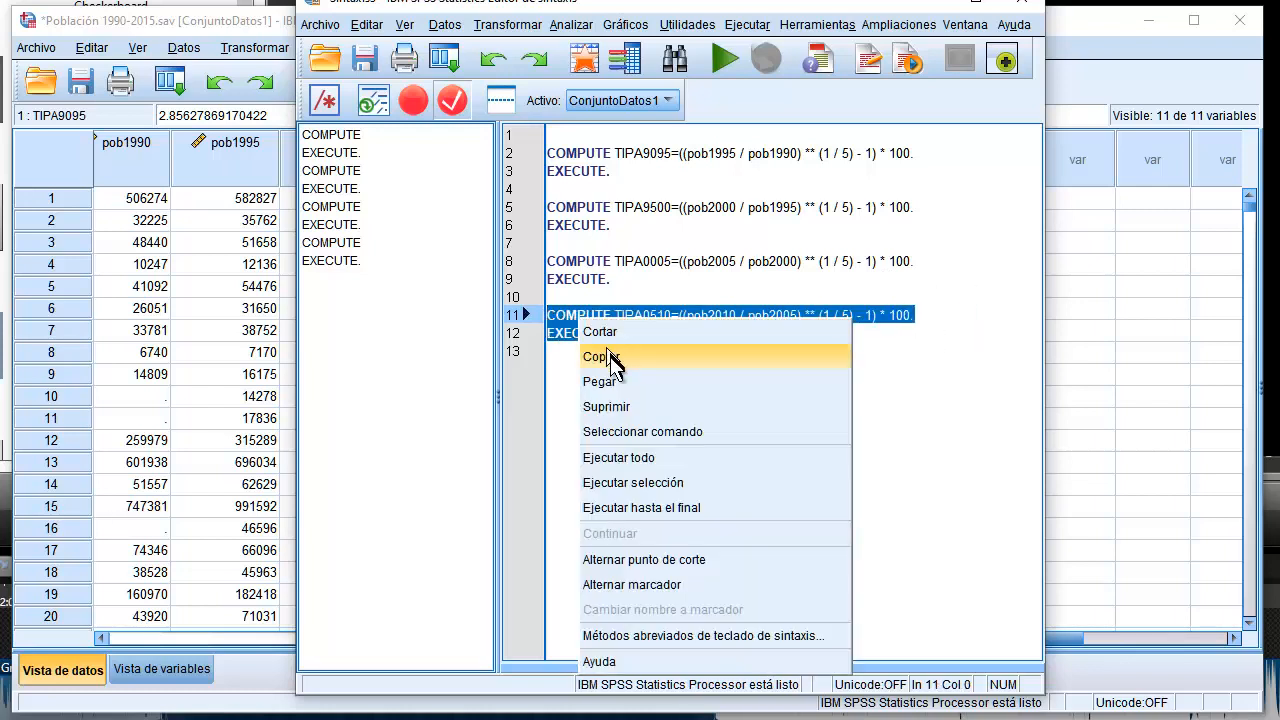
pyautogui.click(603, 354)
pyautogui.click(580, 374)
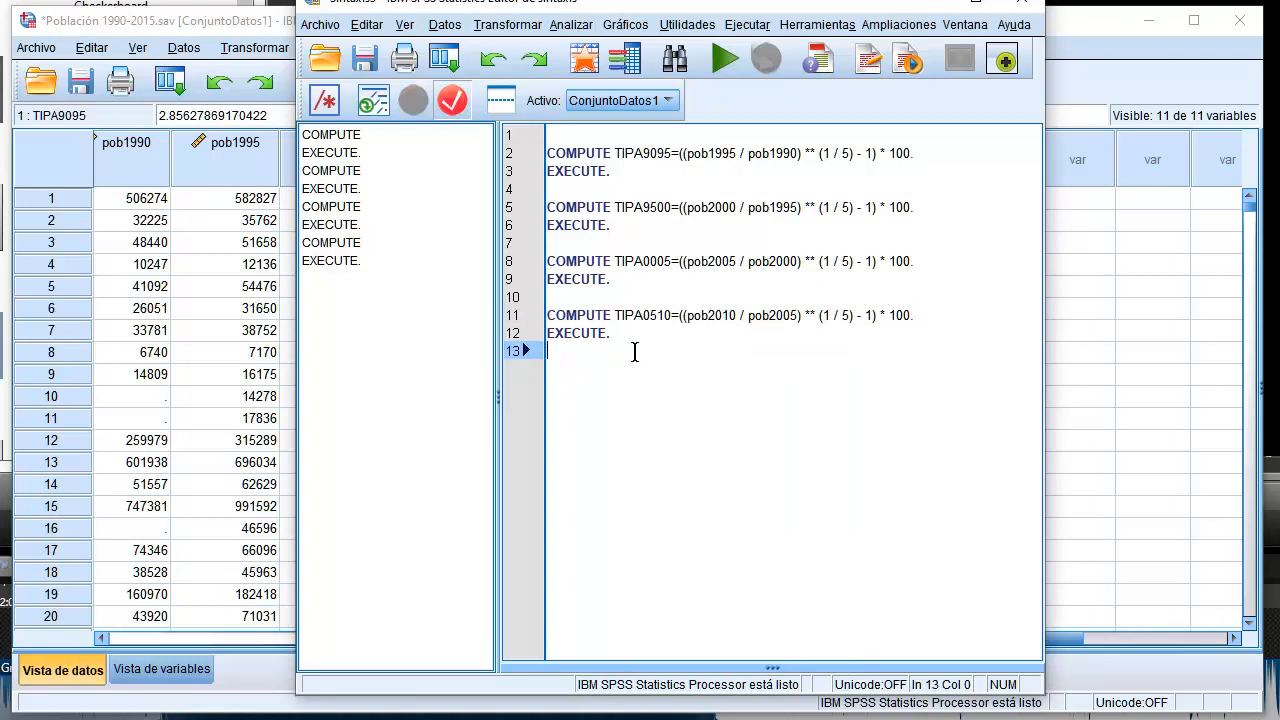
pyautogui.press('Return')
pyautogui.rightClick(569, 366)
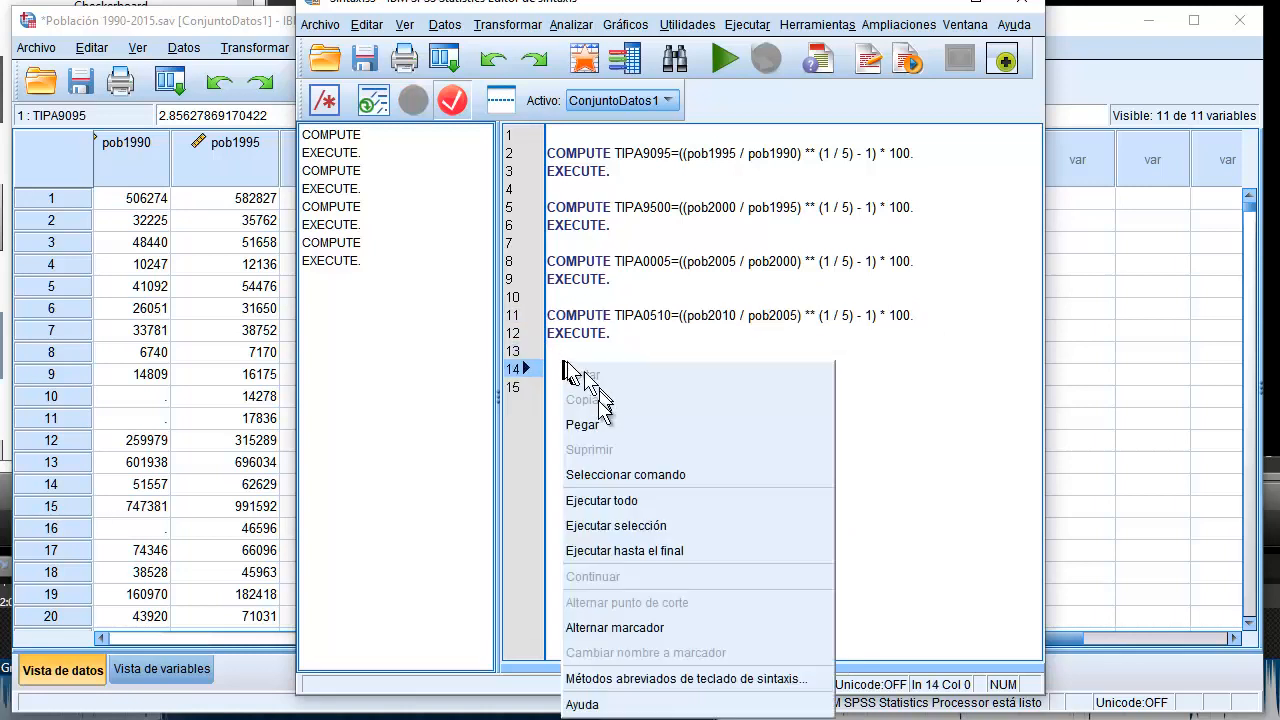
pyautogui.click(588, 420)
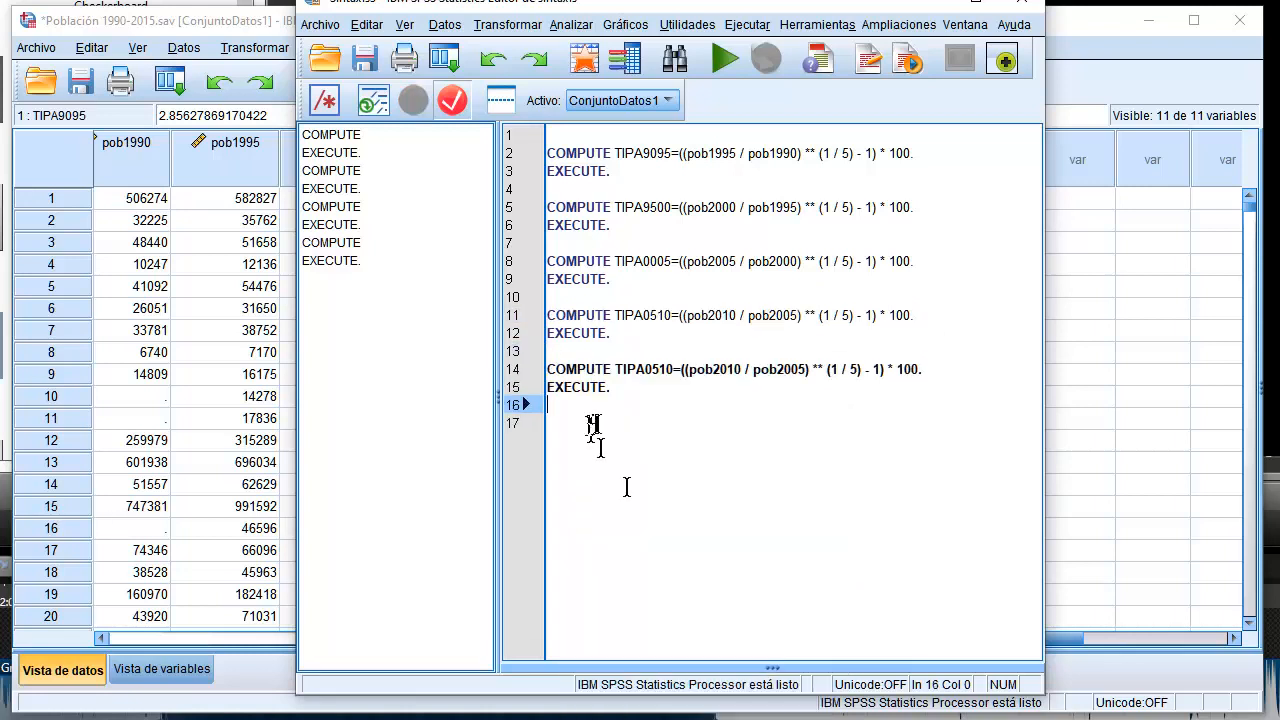
# Step: Rename the target variable in the fifth COMPUTE command as TIPA1015
pyautogui.click(659, 366)
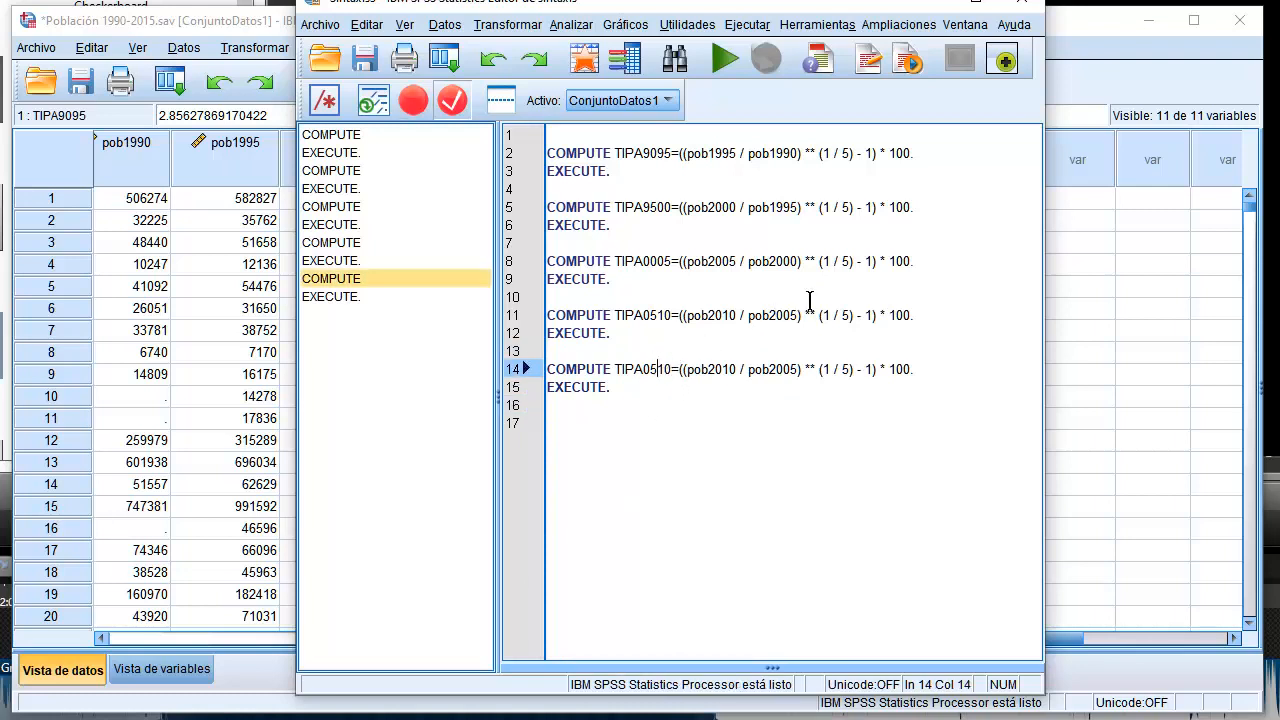
pyautogui.press('BackSpace')
pyautogui.press('BackSpace')
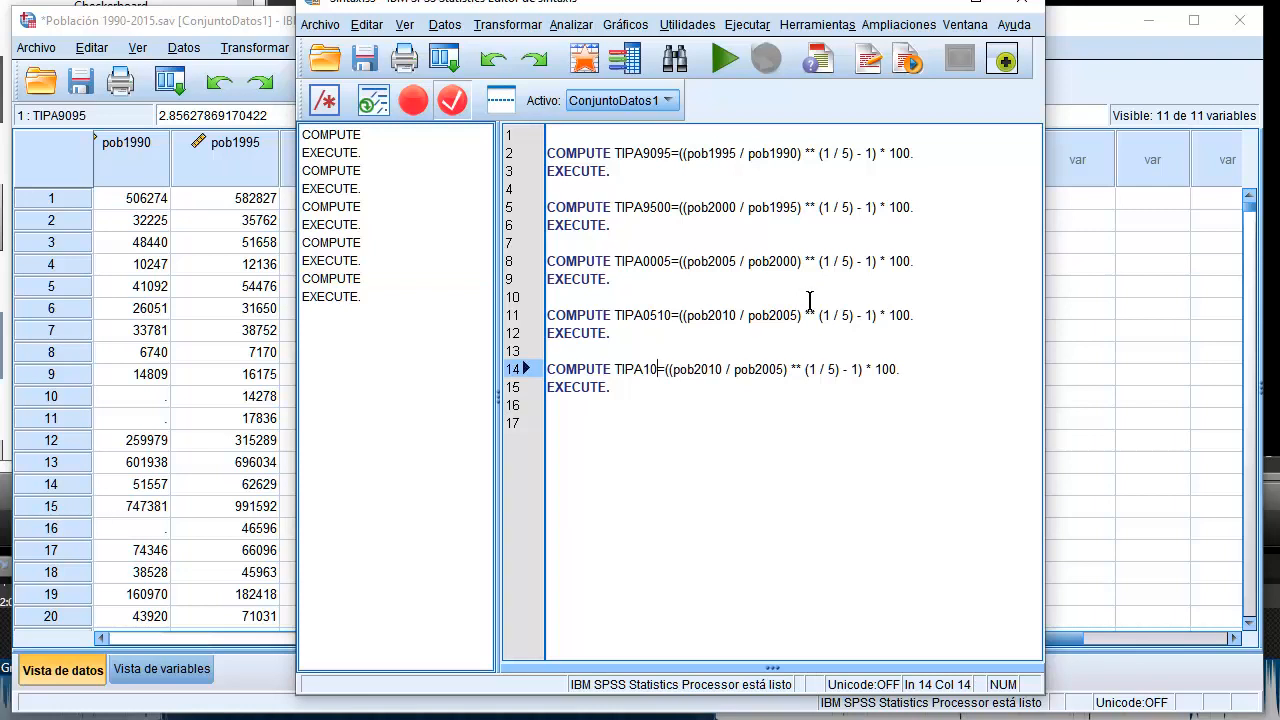
pyautogui.write('15')
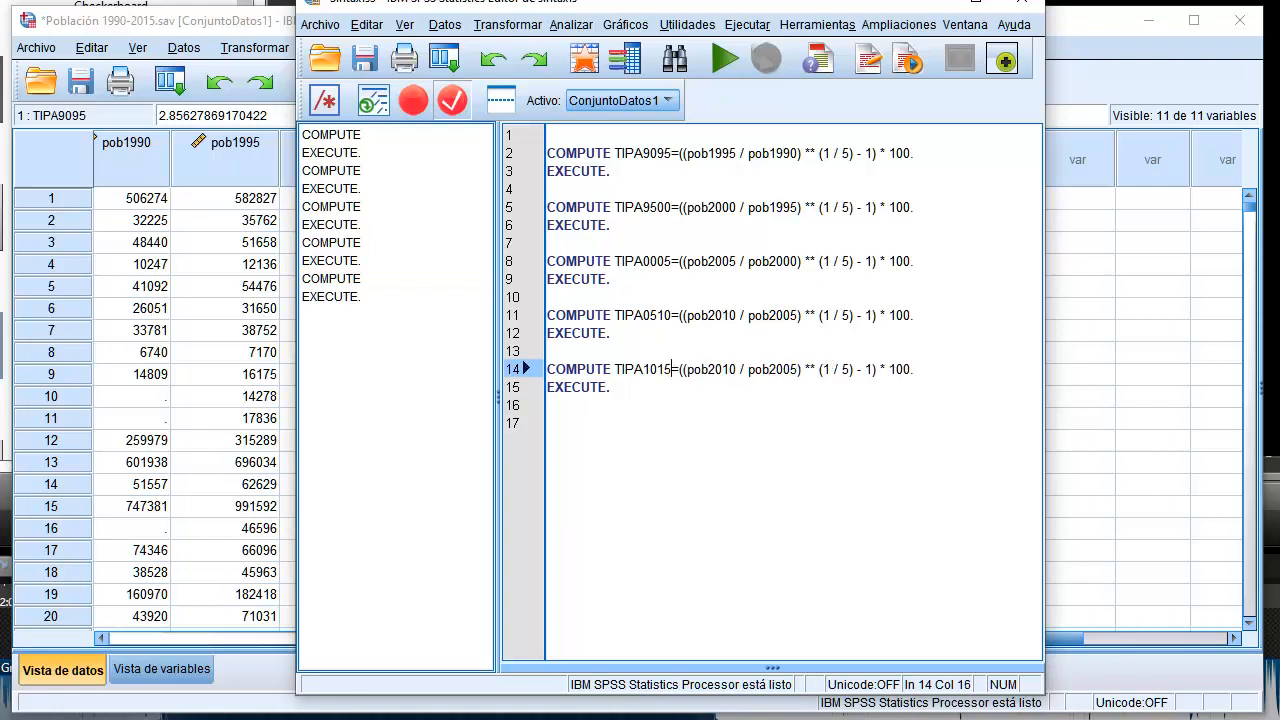
# Step: Change the population ratio in the TIPA1015 command to pob2015 / pob2010
pyautogui.press('Delete')
pyautogui.write('5')
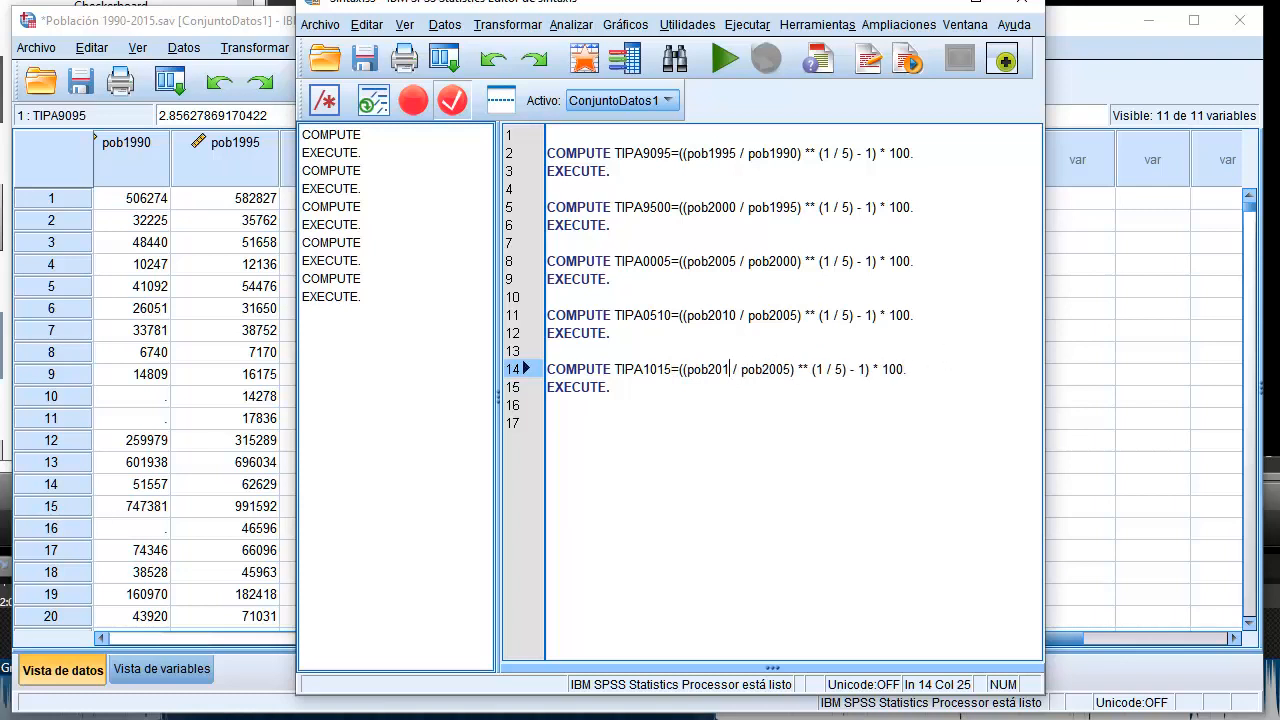
pyautogui.click(799, 369)
pyautogui.press('BackSpace')
pyautogui.press('BackSpace')
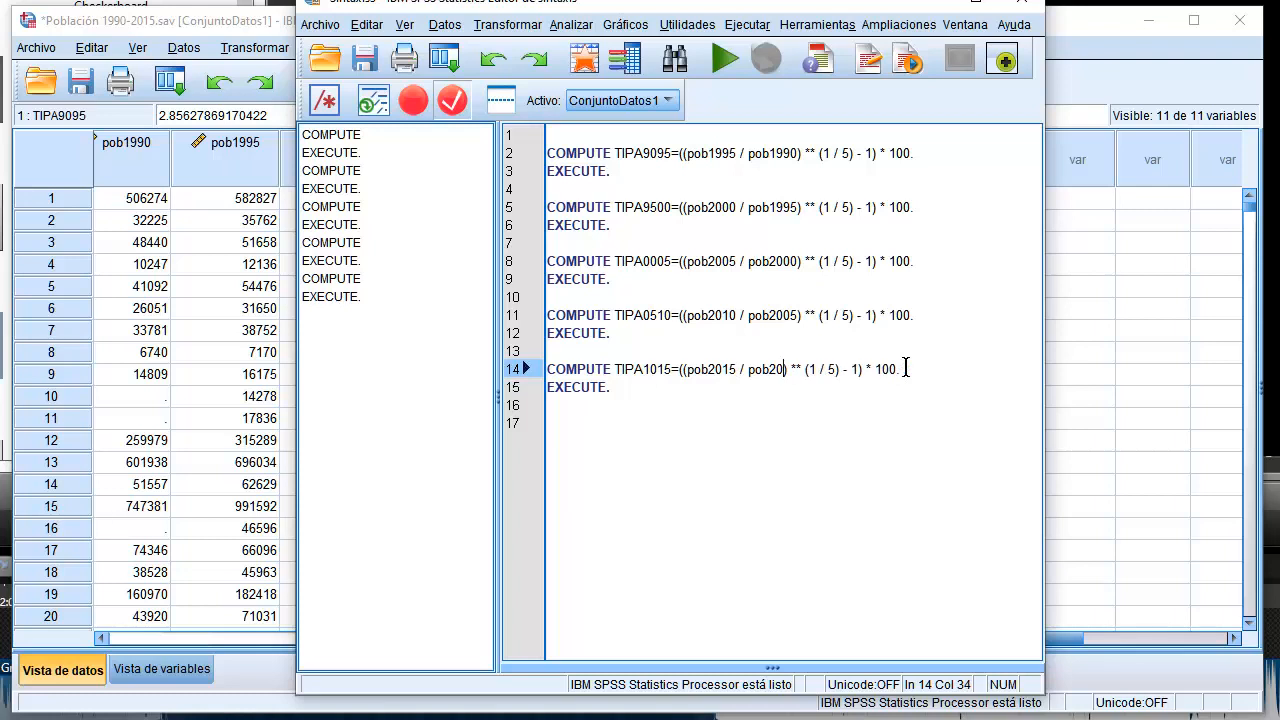
pyautogui.write('10')
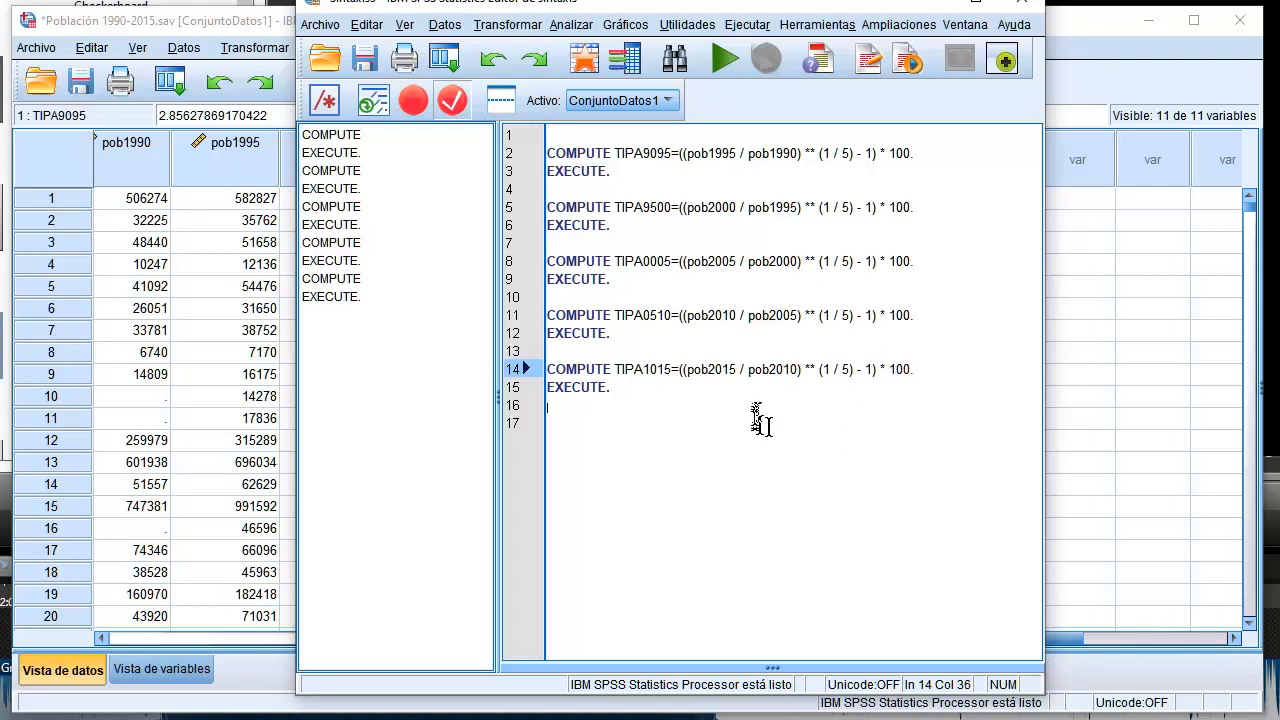
# Step: Run all five COMPUTE and EXECUTE blocks together and show the TIPA9095 to TIPA1015 columns in the data editor
pyautogui.click(677, 402)
pyautogui.moveTo(634, 402); pyautogui.dragTo(530, 153)
pyautogui.click(718, 74)
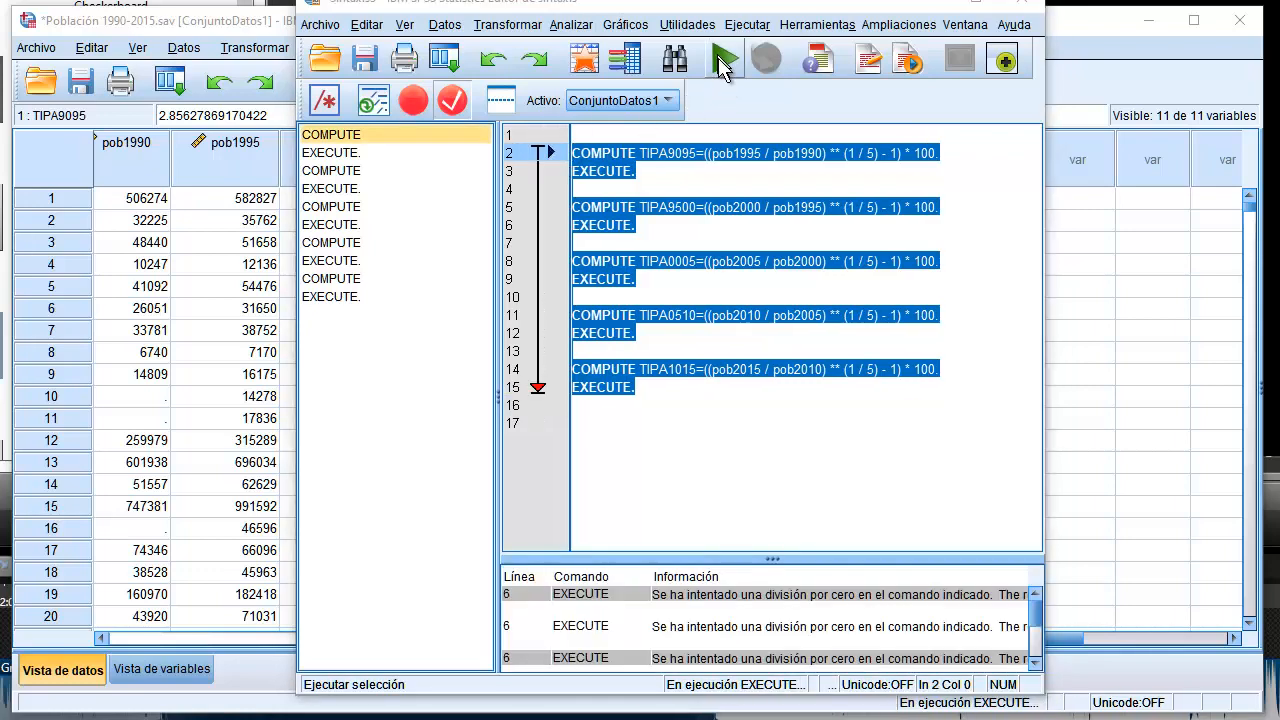
pyautogui.click(925, 4)
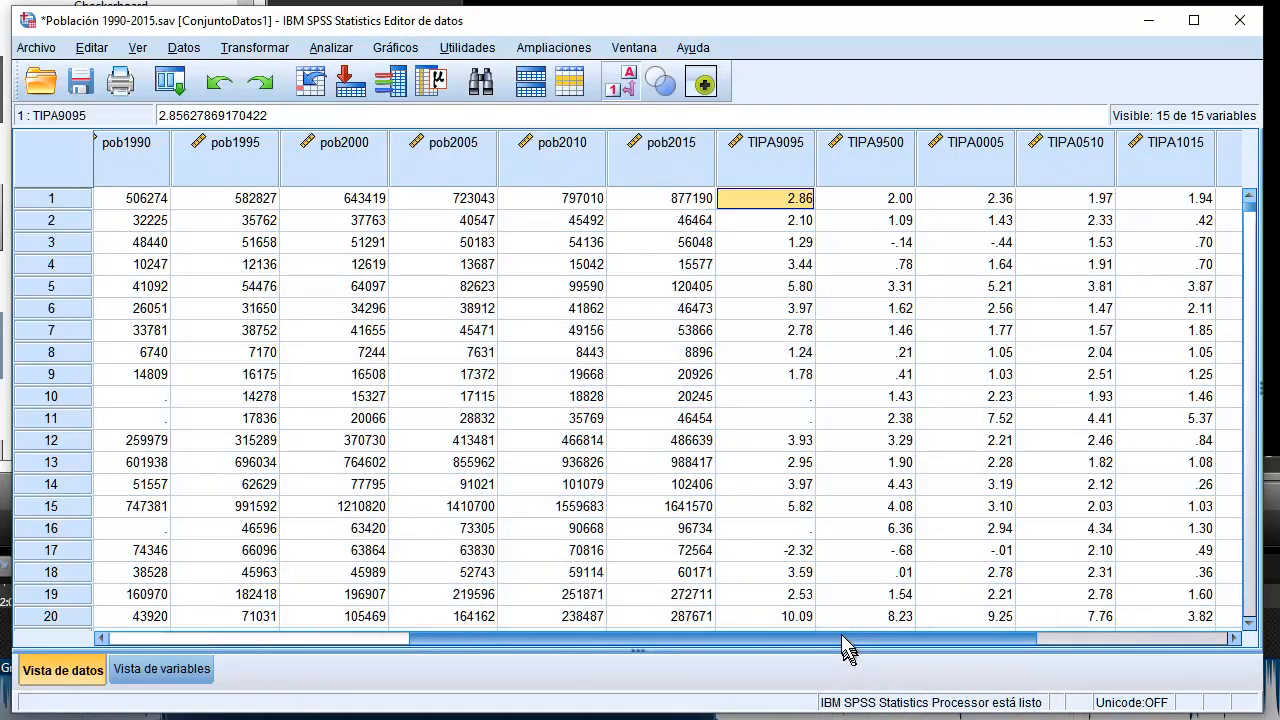
pyautogui.moveTo(857, 640); pyautogui.dragTo(974, 655)
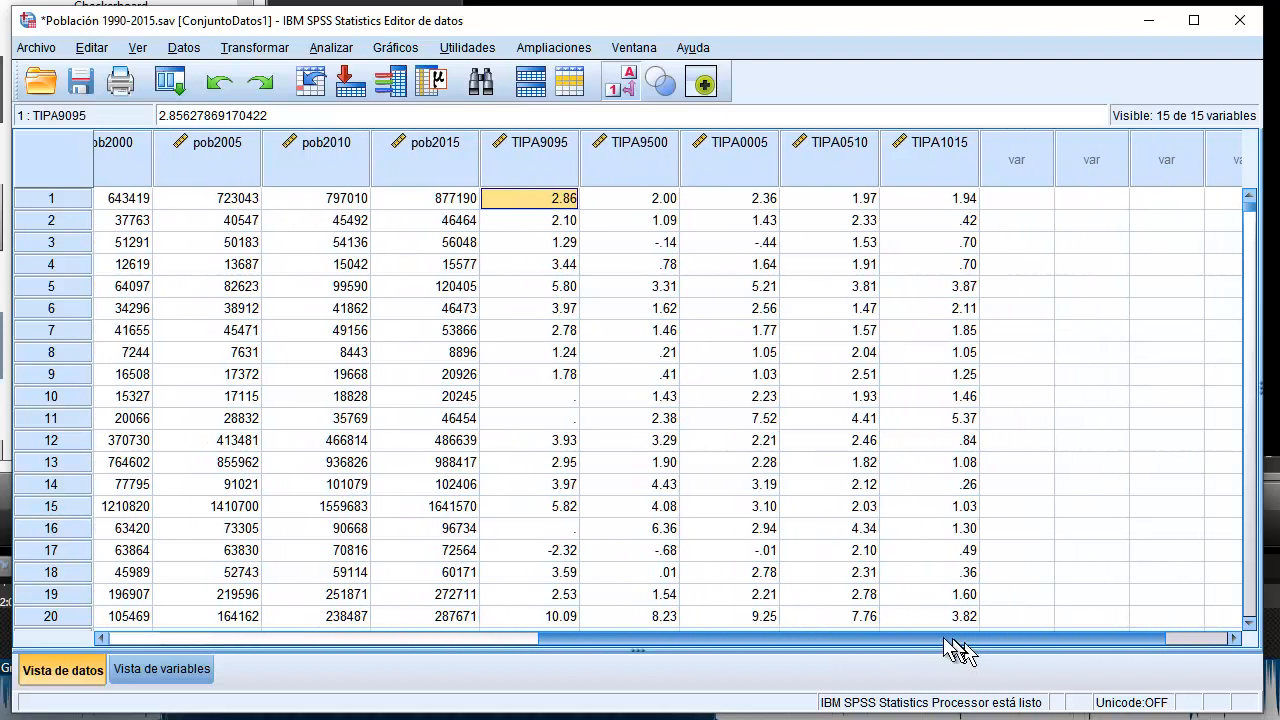